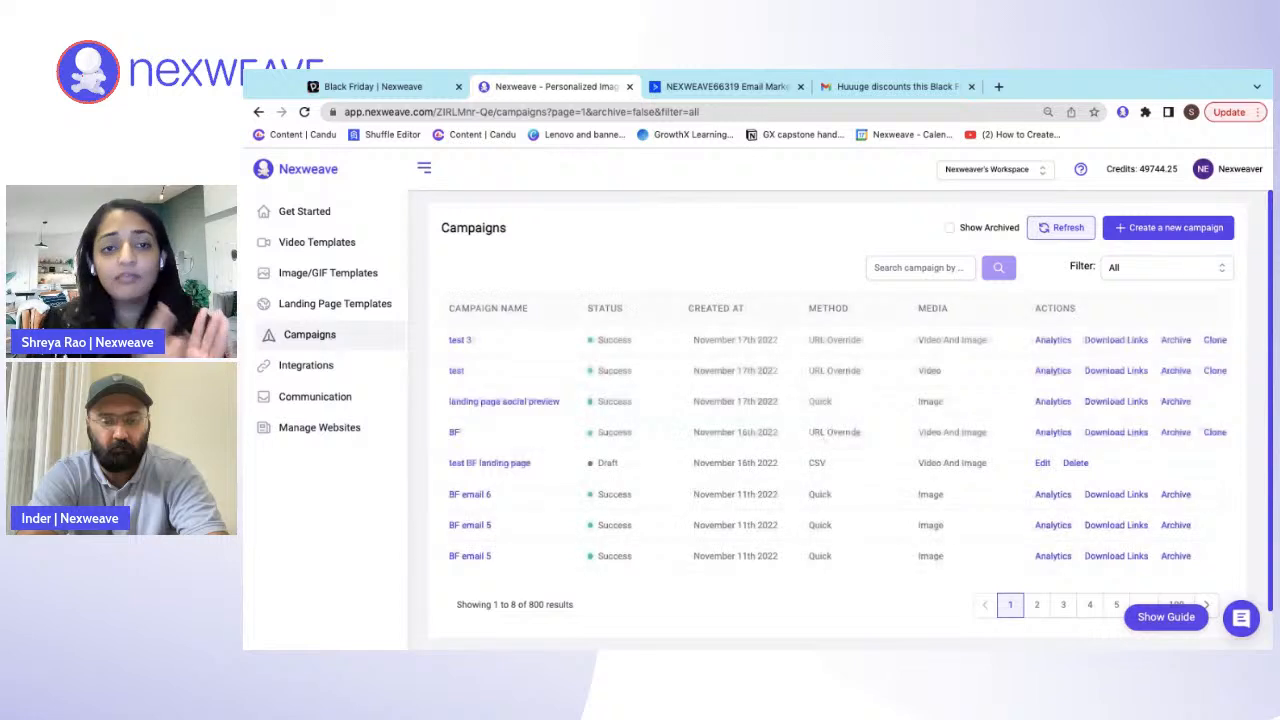
- Create a new campaign, name it "Black Friday Demo" and collapse the navigation sidebar
{"action": "left_click", "coordinate": [1160, 228]}
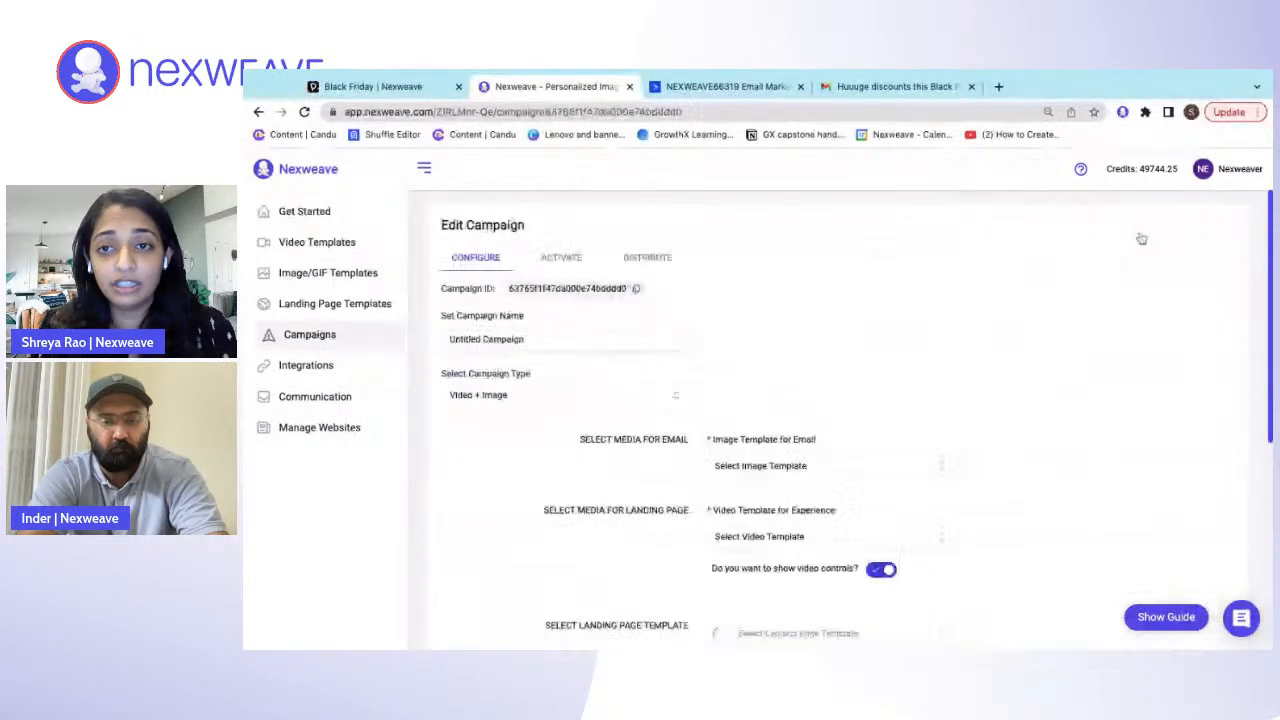
{"action": "triple_click", "coordinate": [586, 334]}
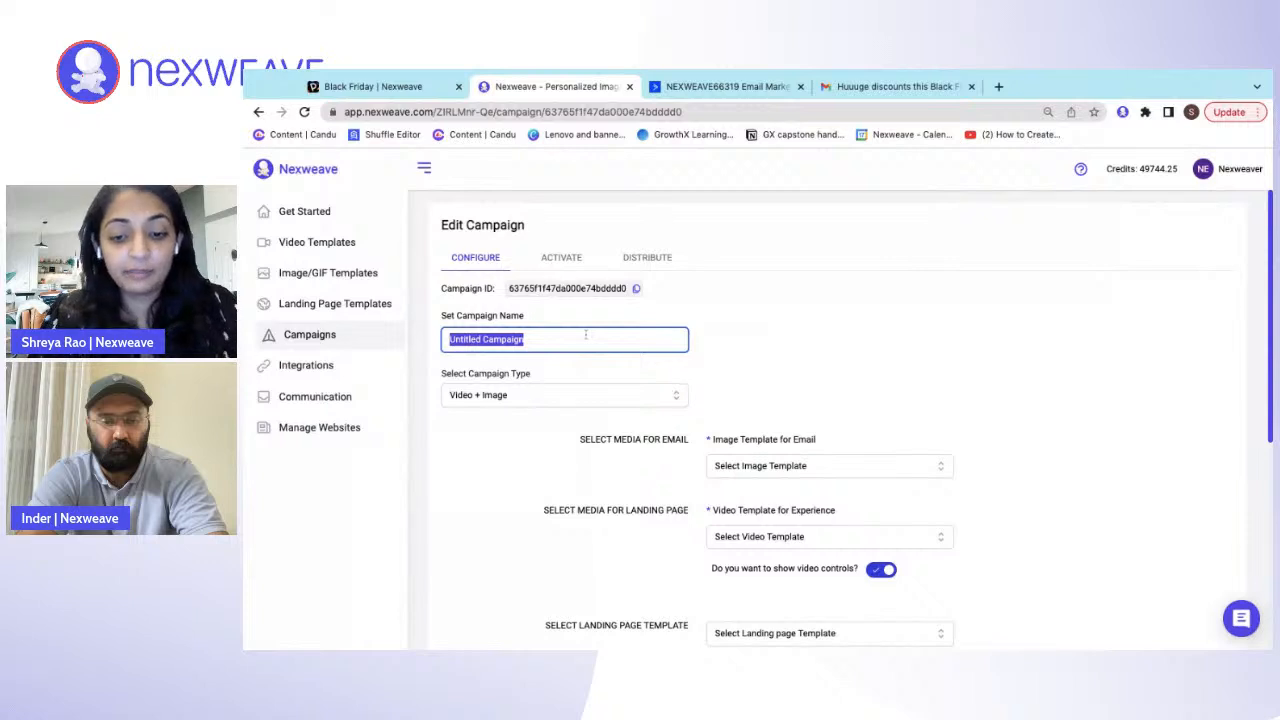
{"action": "type", "text": "Black Frdo"}
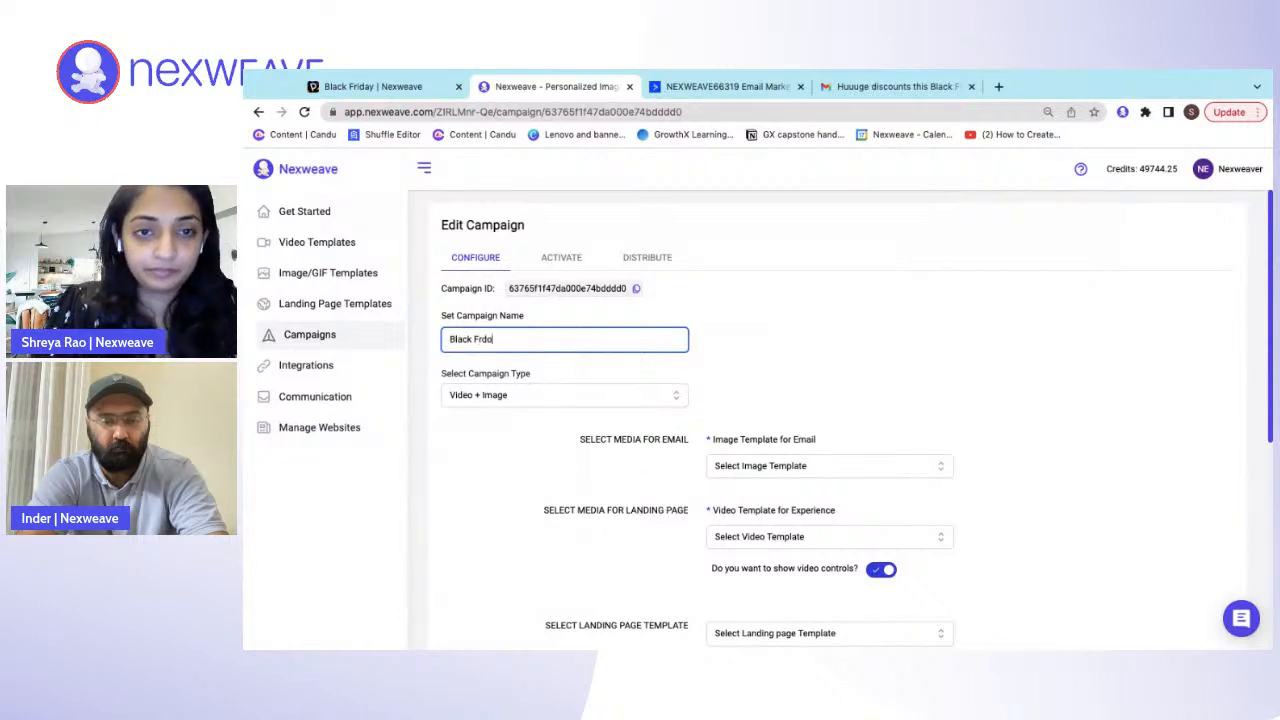
{"action": "key", "text": "BackSpace"}
{"action": "key", "text": "BackSpace"}
{"action": "type", "text": "iday D"}
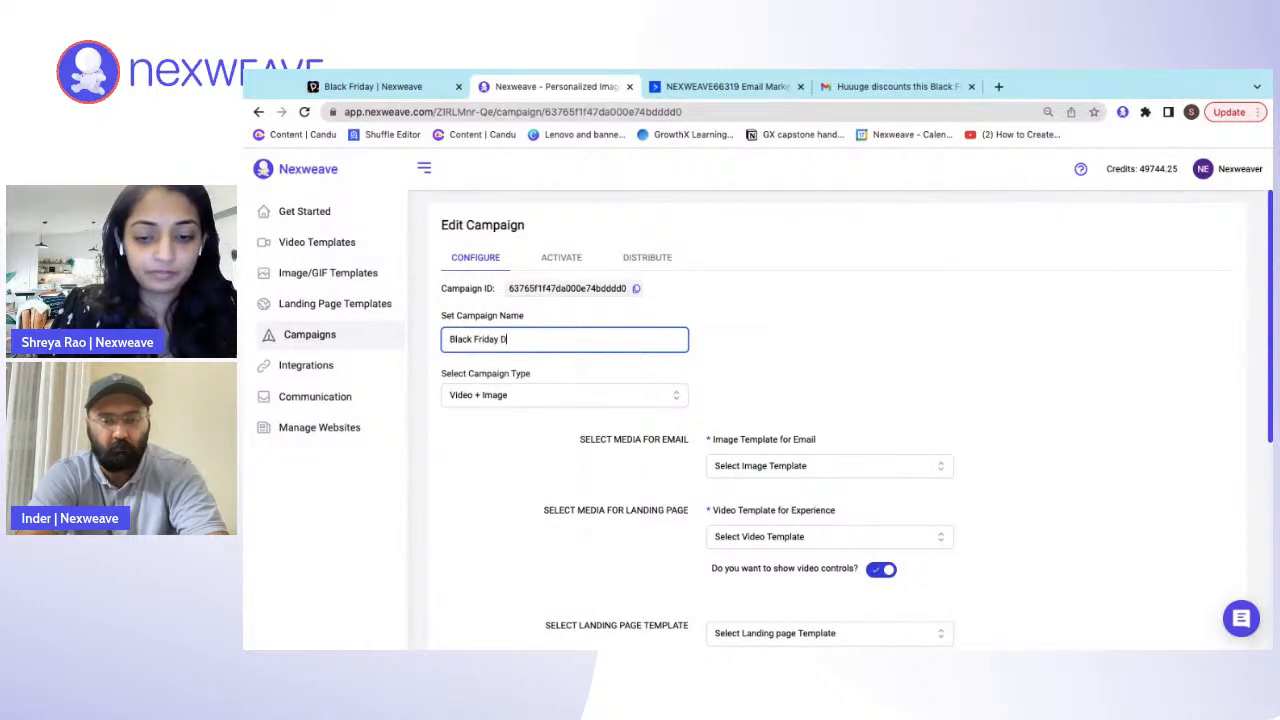
{"action": "type", "text": "emo"}
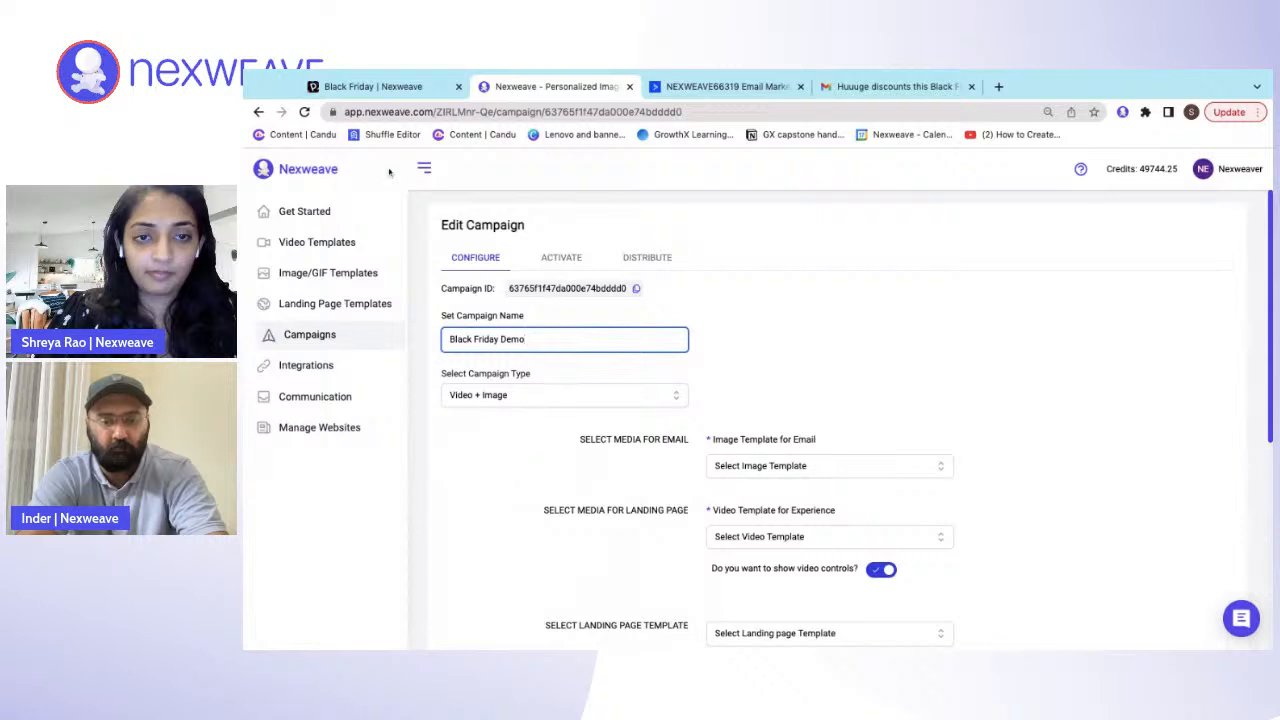
{"action": "left_click", "coordinate": [424, 168]}
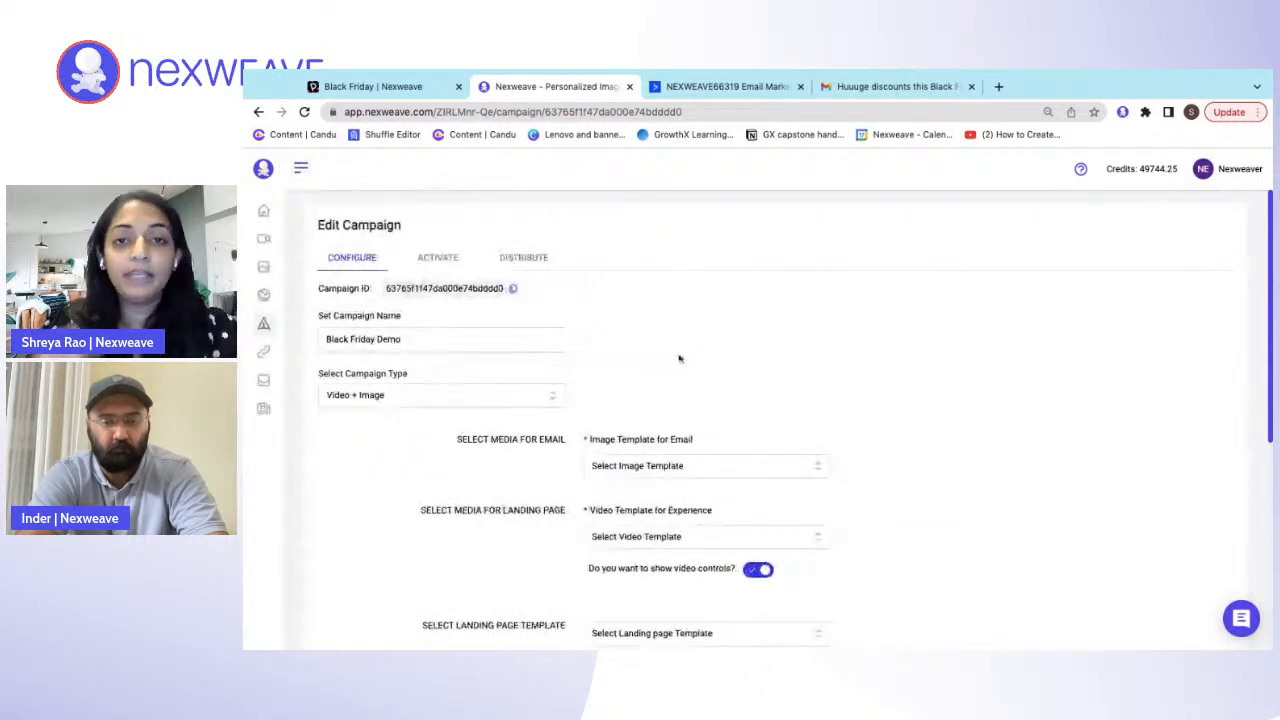
- Check the email-to-landing-page flow slide in the Black Friday Pitch presentation, and return to the Nexweave campaign
{"action": "left_click", "coordinate": [392, 88]}
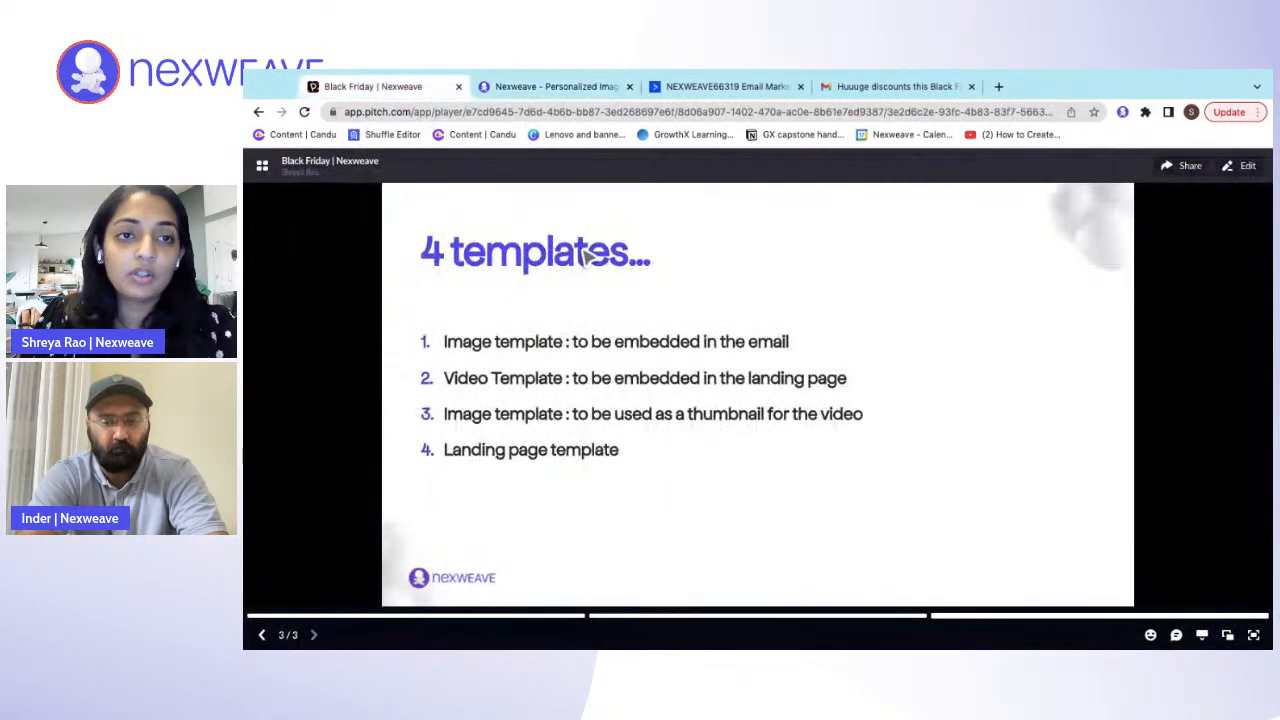
{"action": "key", "text": "Left"}
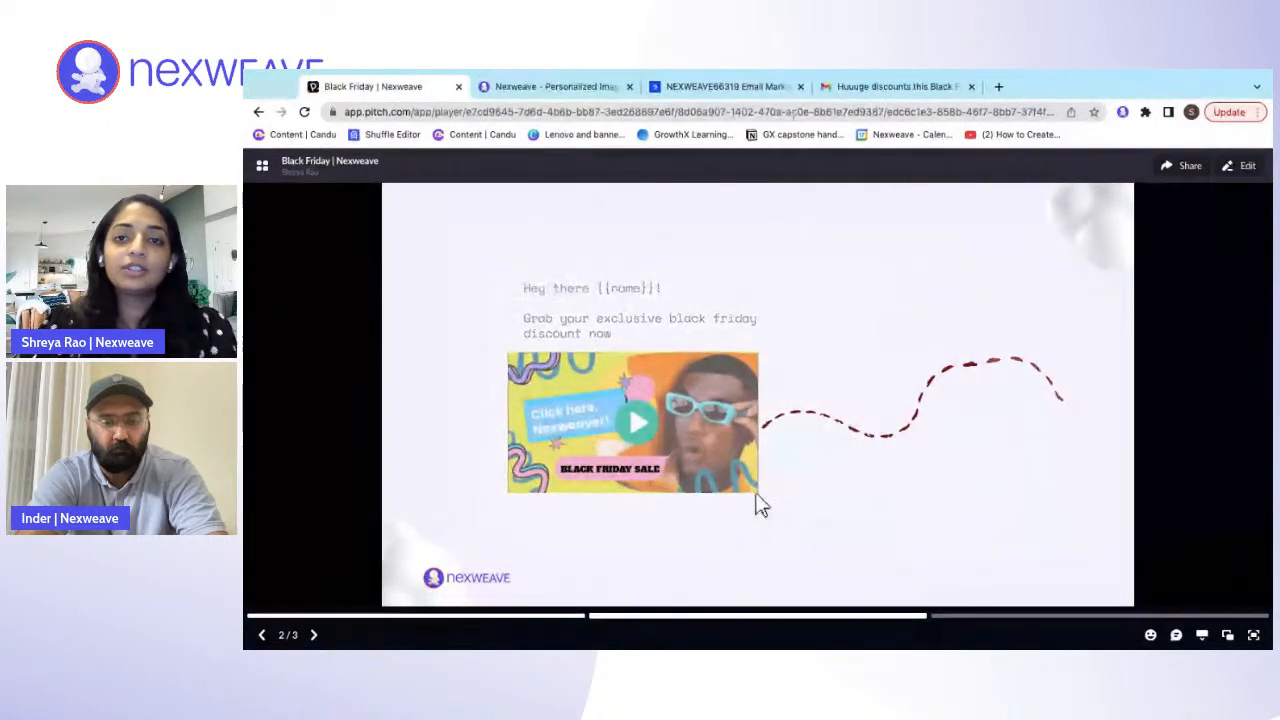
{"action": "left_click", "coordinate": [555, 86]}
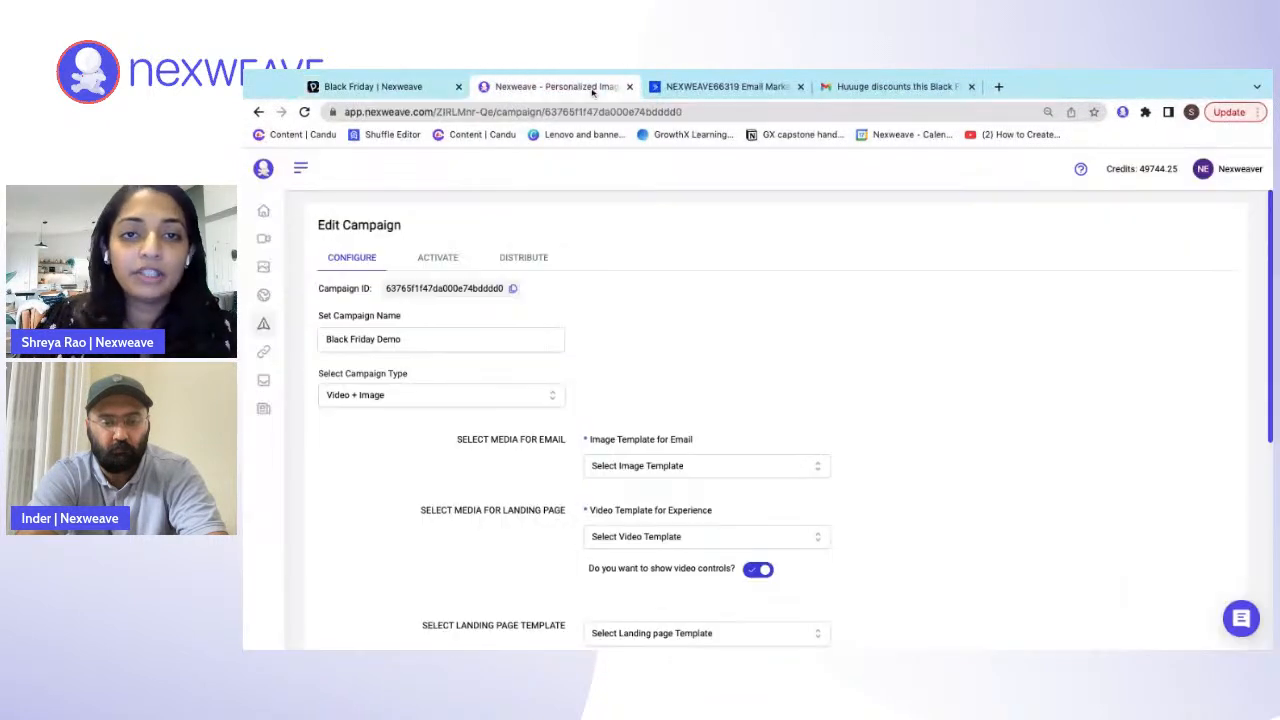
- Select the Video + Image campaign type and choose "BF image in Email" as the image template for email
{"action": "left_click", "coordinate": [513, 404]}
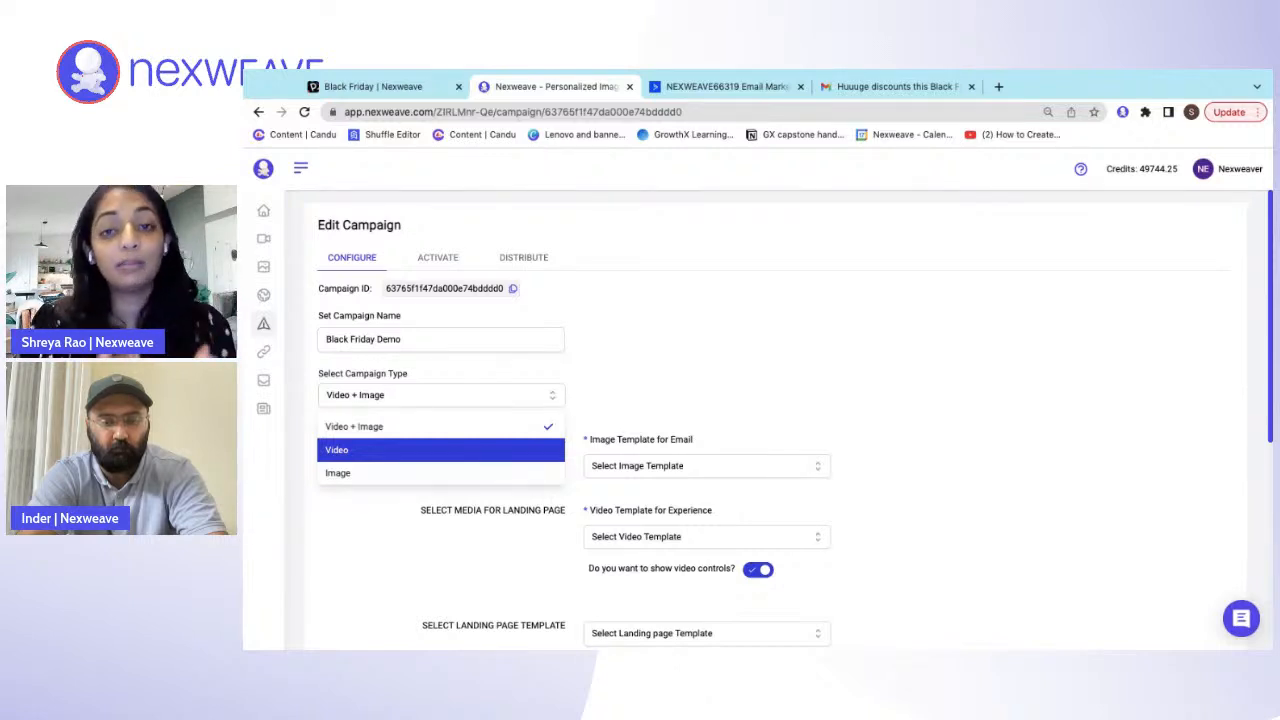
{"action": "left_click", "coordinate": [404, 437]}
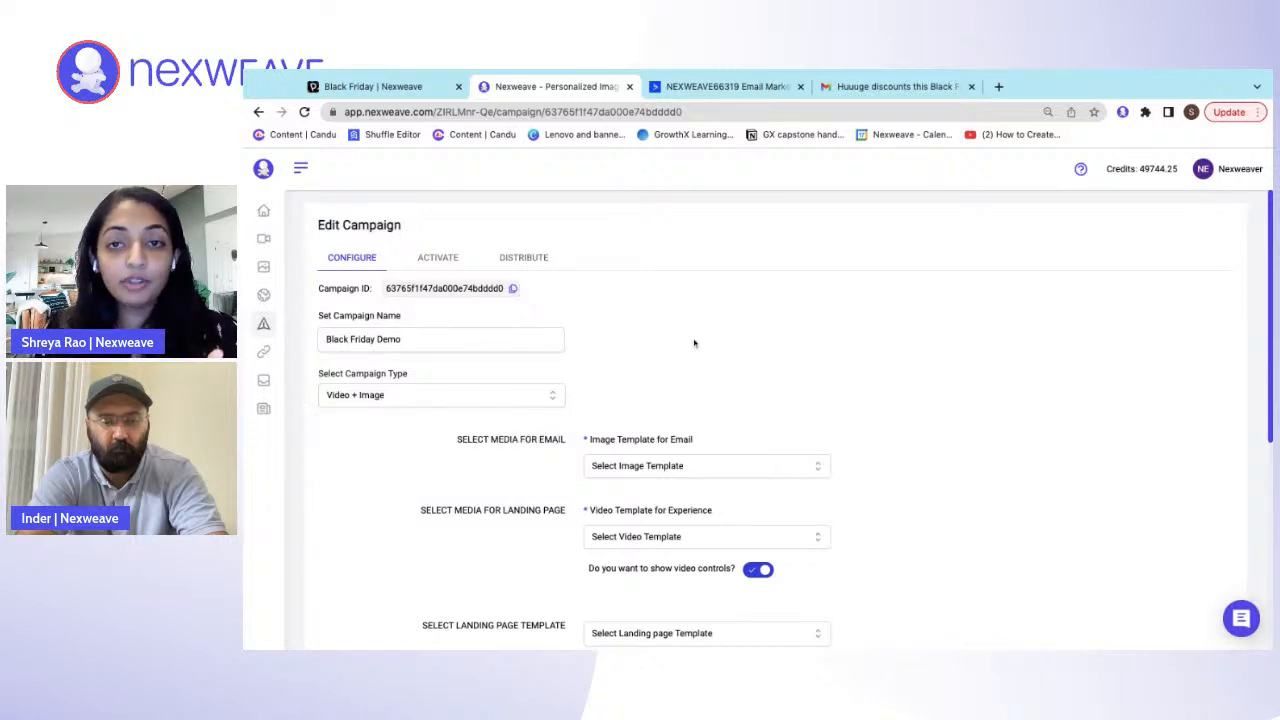
{"action": "scroll", "coordinate": [727, 331], "scroll_direction": "down", "scroll_amount": 1}
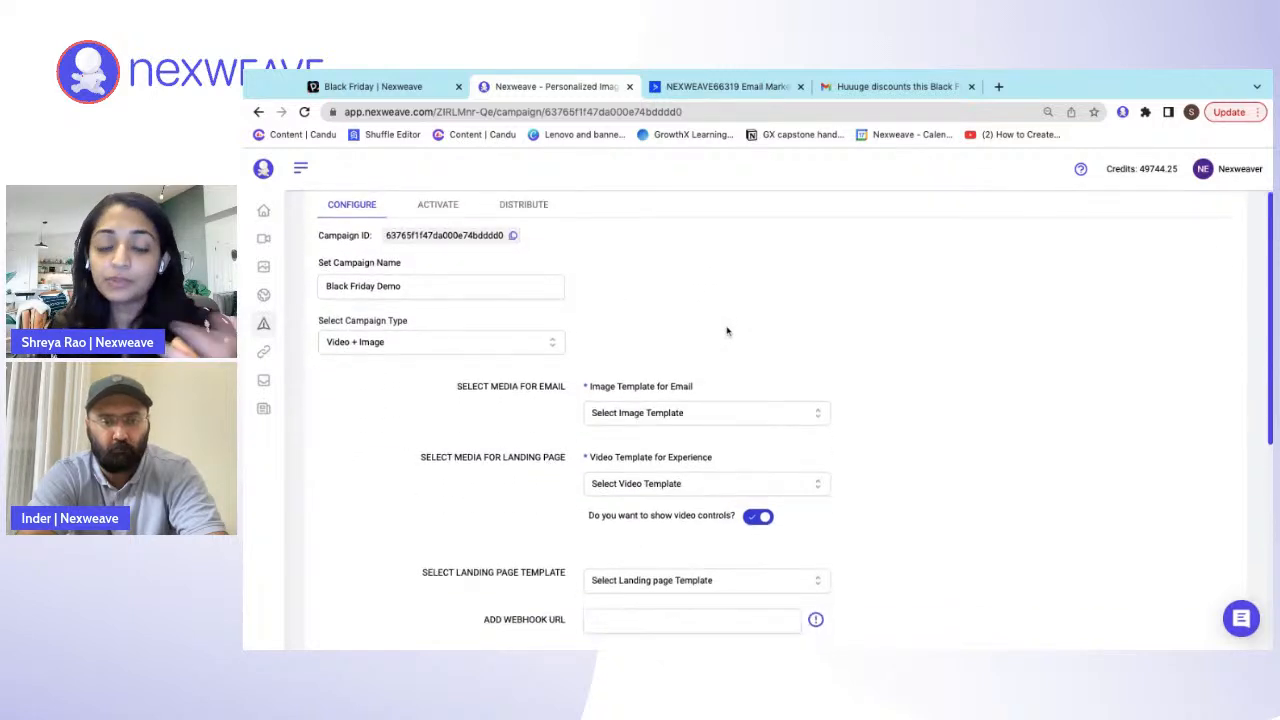
{"action": "scroll", "coordinate": [726, 330], "scroll_direction": "down", "scroll_amount": 1}
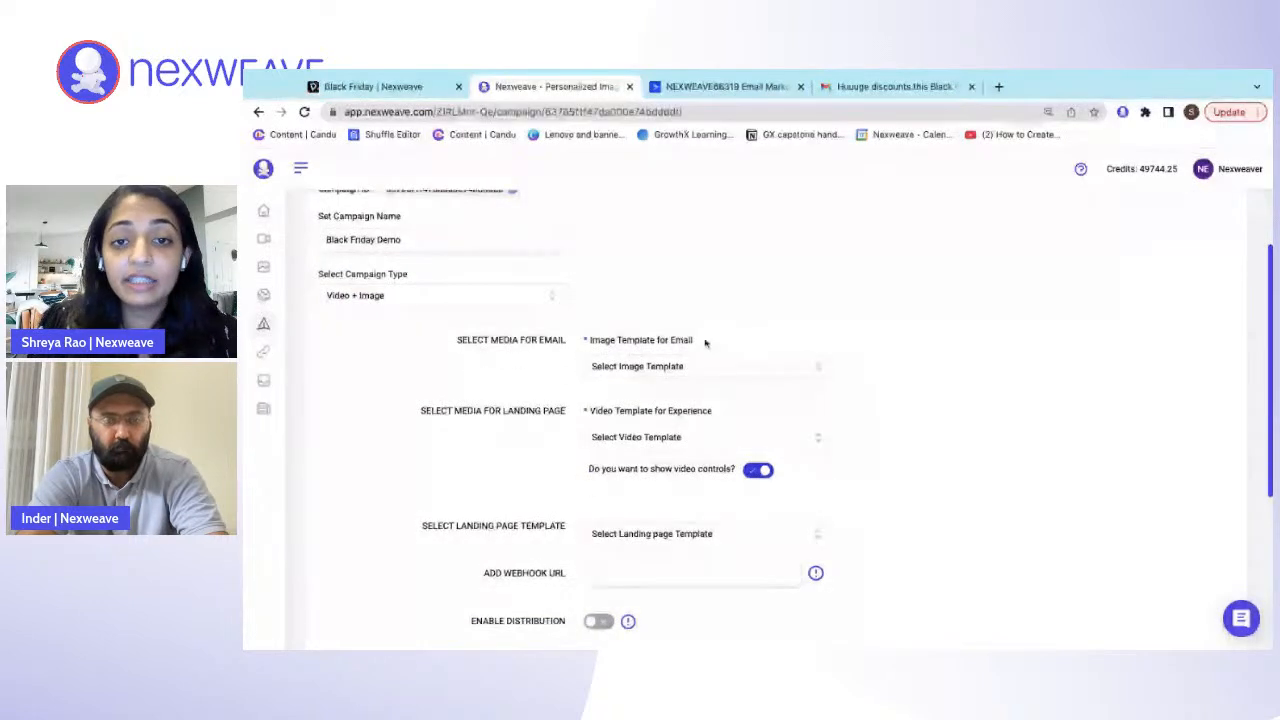
{"action": "left_click_drag", "start_coordinate": [706, 343], "coordinate": [871, 323]}
{"action": "left_click", "coordinate": [811, 351]}
{"action": "left_click", "coordinate": [782, 368]}
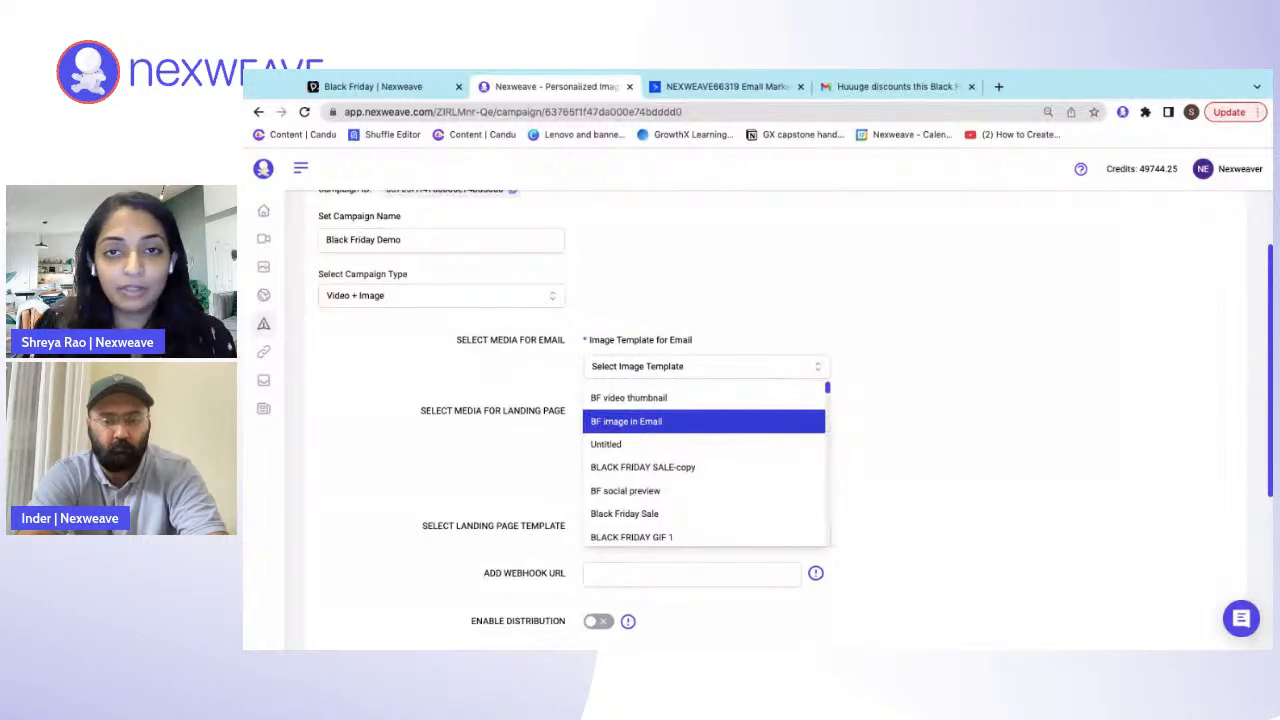
{"action": "left_click", "coordinate": [700, 421]}
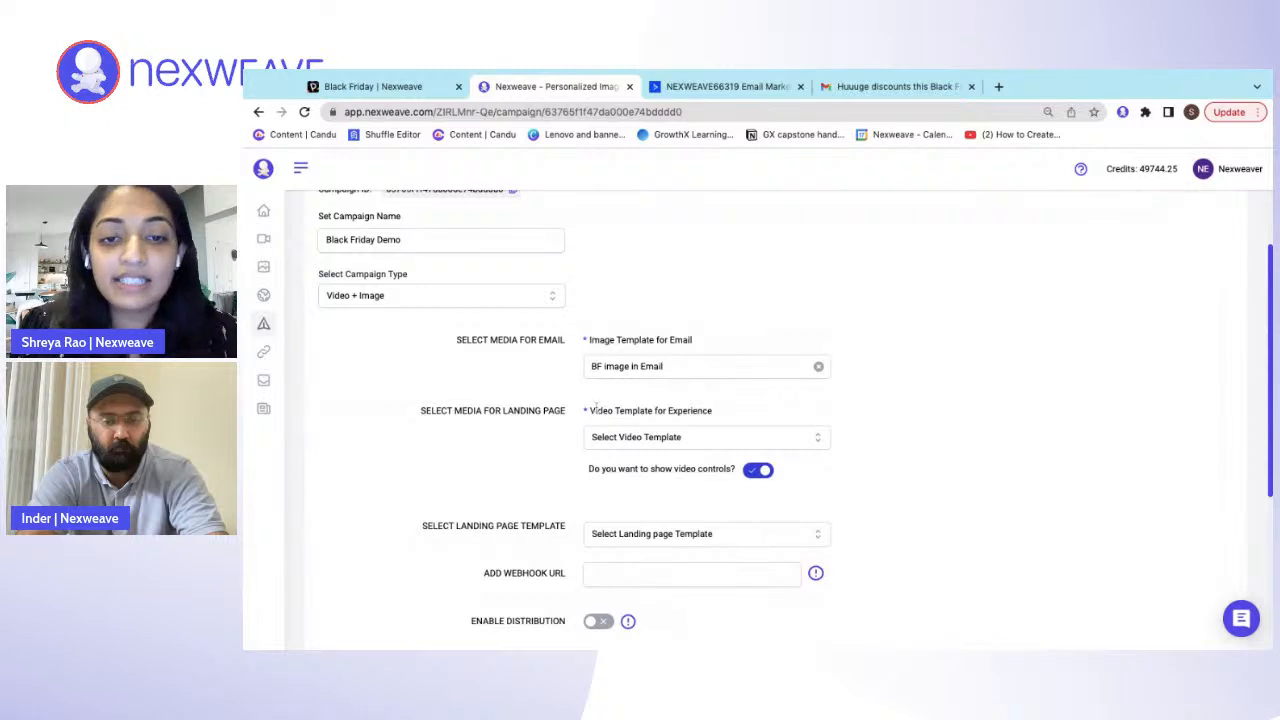
- Choose "Black Friday Video" as the video template for the landing page experience
{"action": "left_click_drag", "start_coordinate": [590, 410], "coordinate": [712, 410]}
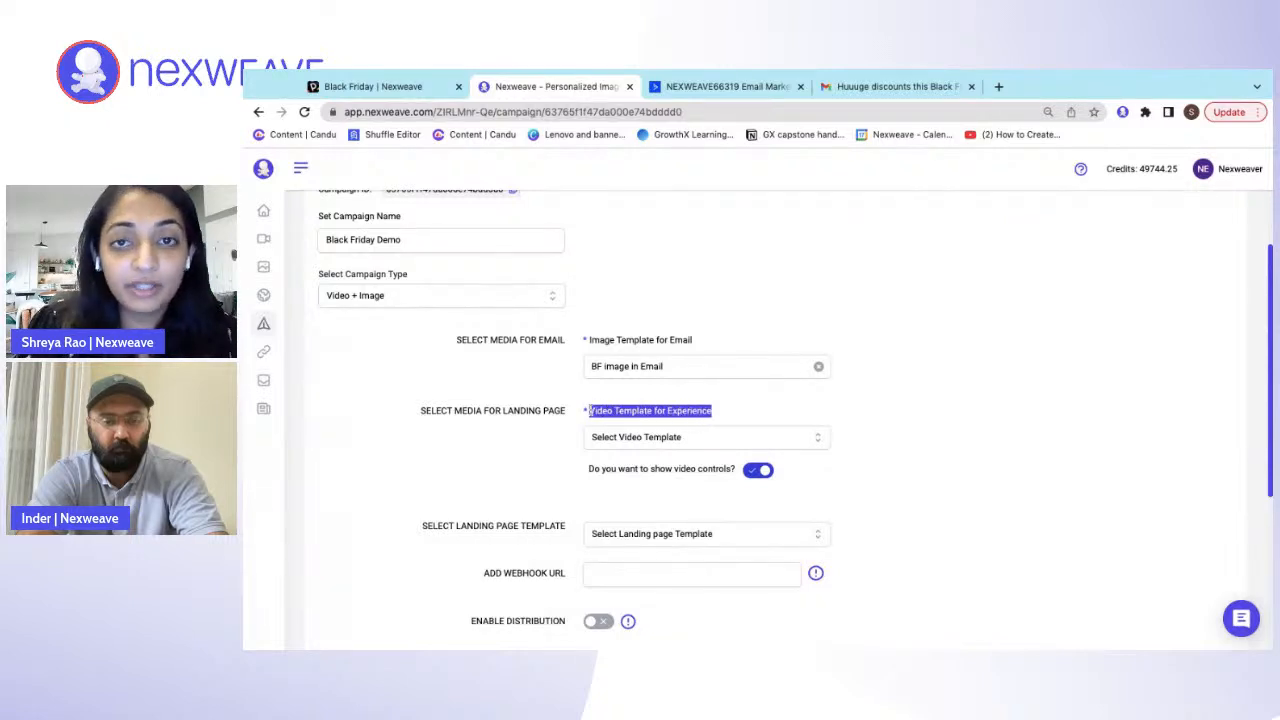
{"action": "left_click", "coordinate": [690, 437]}
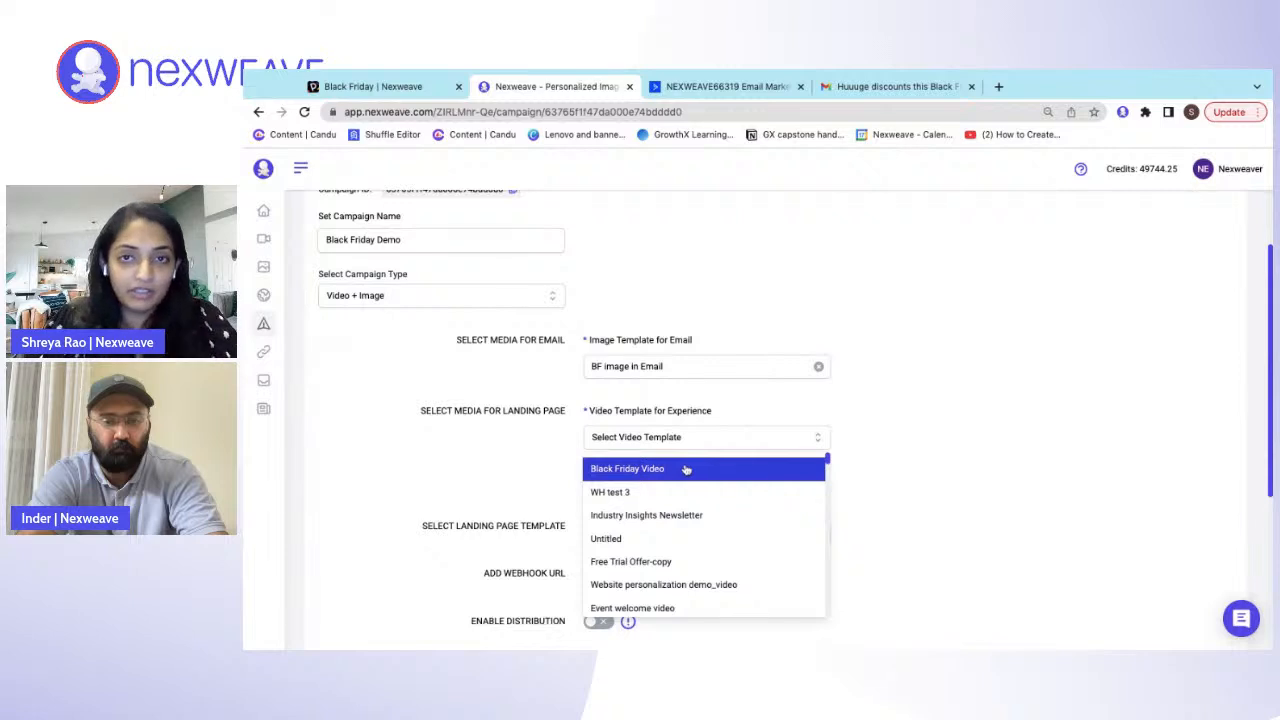
{"action": "left_click", "coordinate": [686, 470]}
- Choose "BF video thumbnail" as the video thumbnail for desktop
{"action": "scroll", "coordinate": [690, 469], "scroll_direction": "down", "scroll_amount": 1}
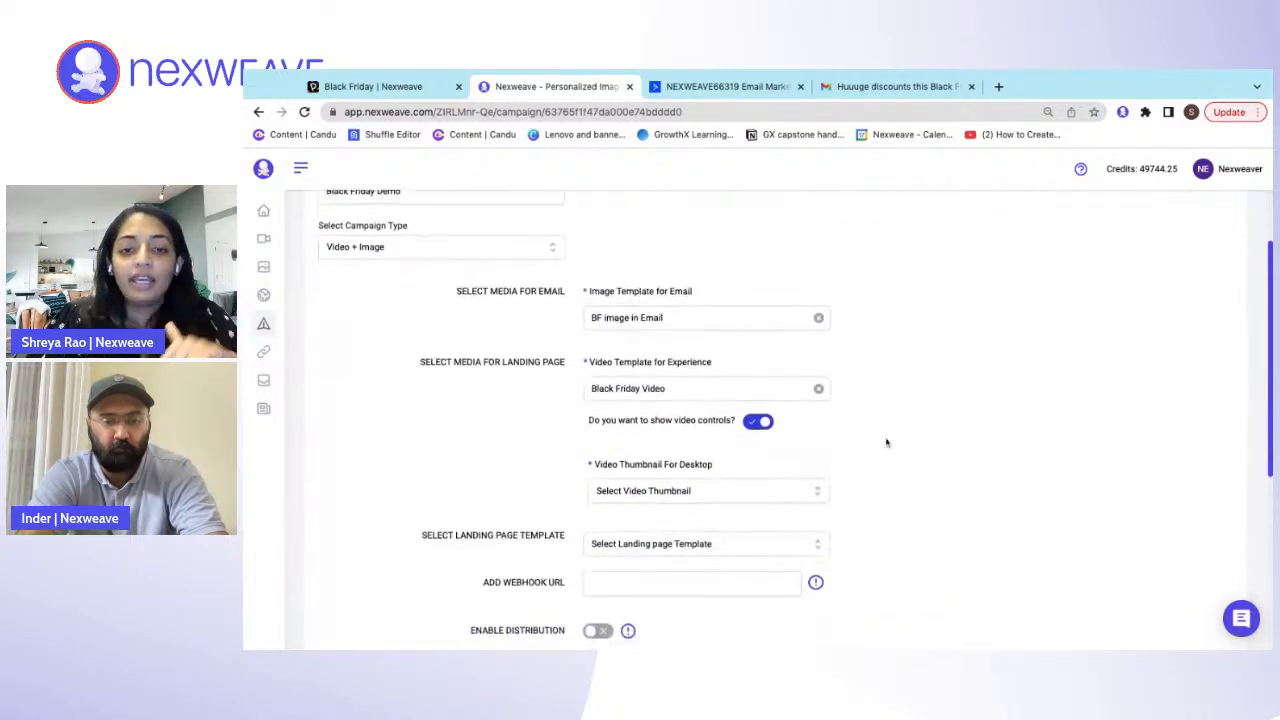
{"action": "left_click_drag", "start_coordinate": [716, 448], "coordinate": [592, 447]}
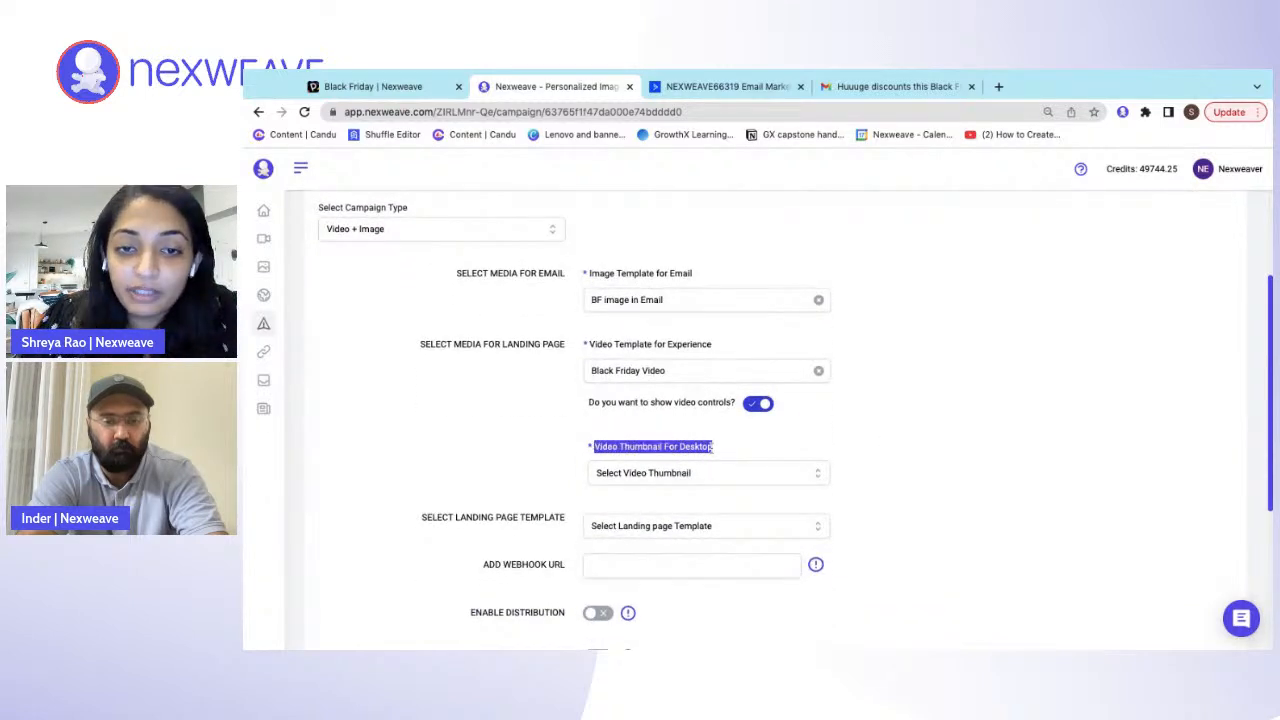
{"action": "left_click", "coordinate": [658, 472]}
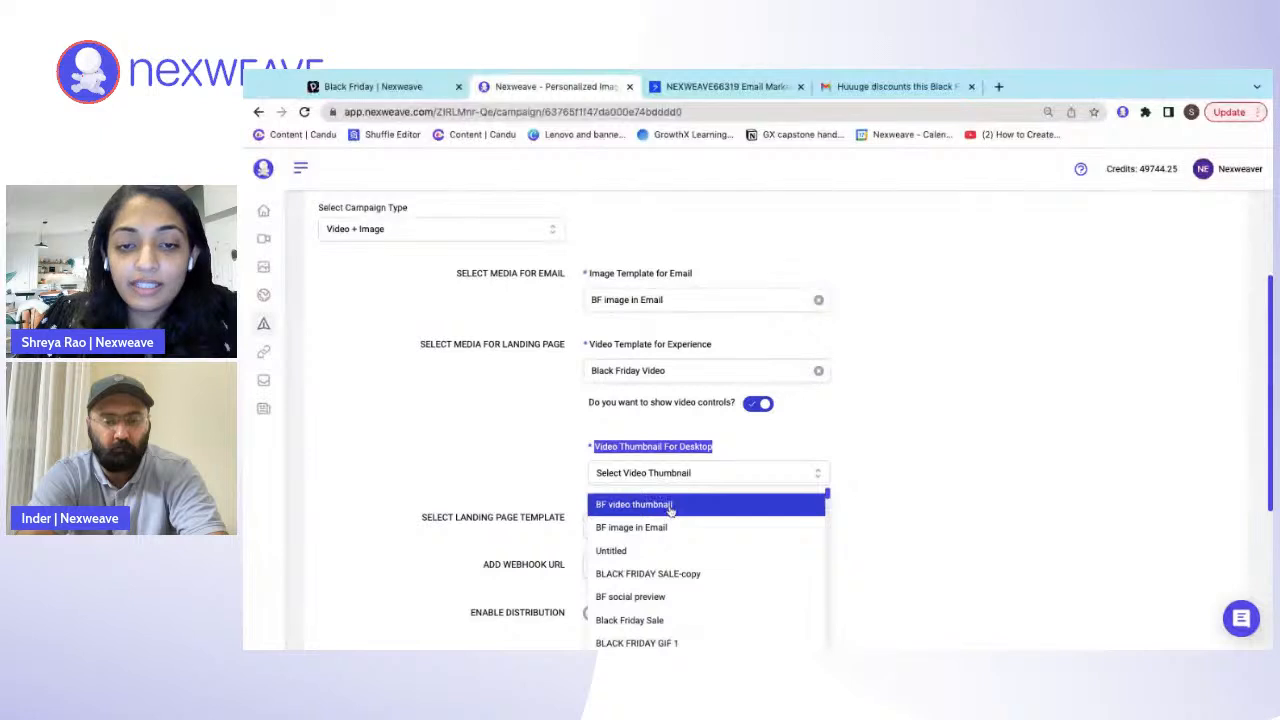
{"action": "left_click", "coordinate": [676, 505]}
{"action": "left_click", "coordinate": [889, 434]}
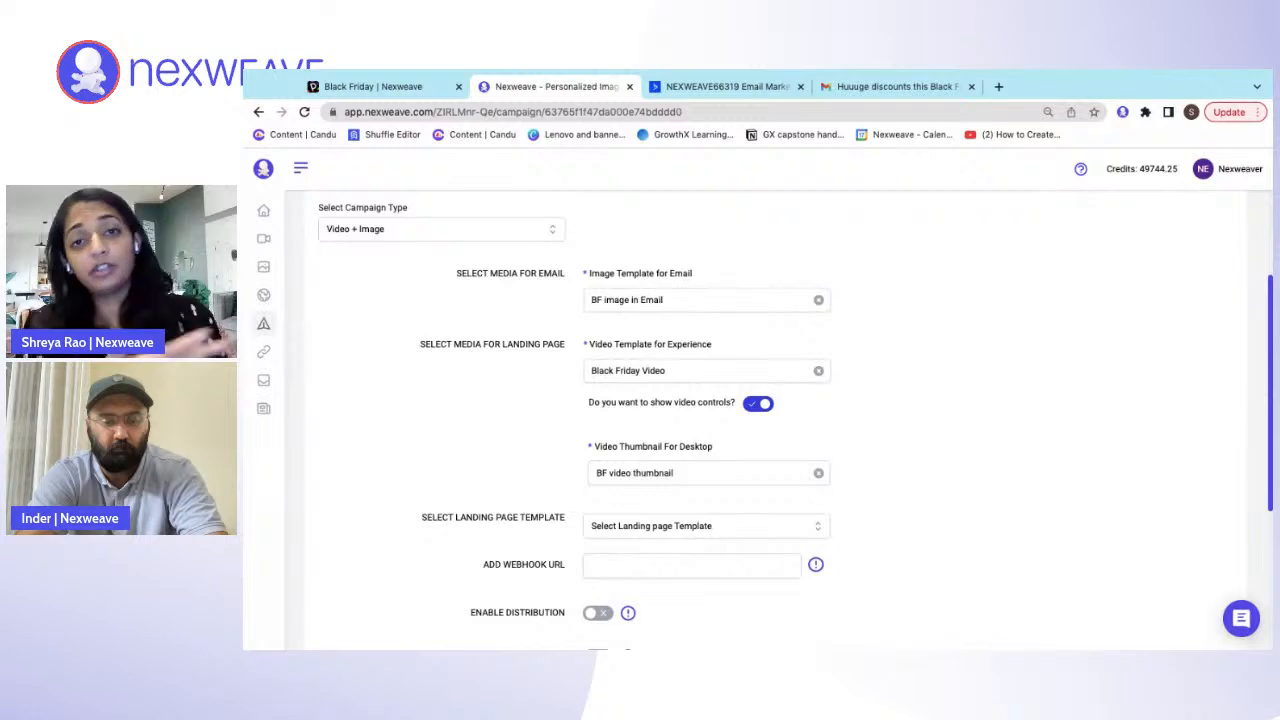
- Choose "Black friday landing page final" as the landing page template
{"action": "scroll", "coordinate": [672, 433], "scroll_direction": "down", "scroll_amount": 2}
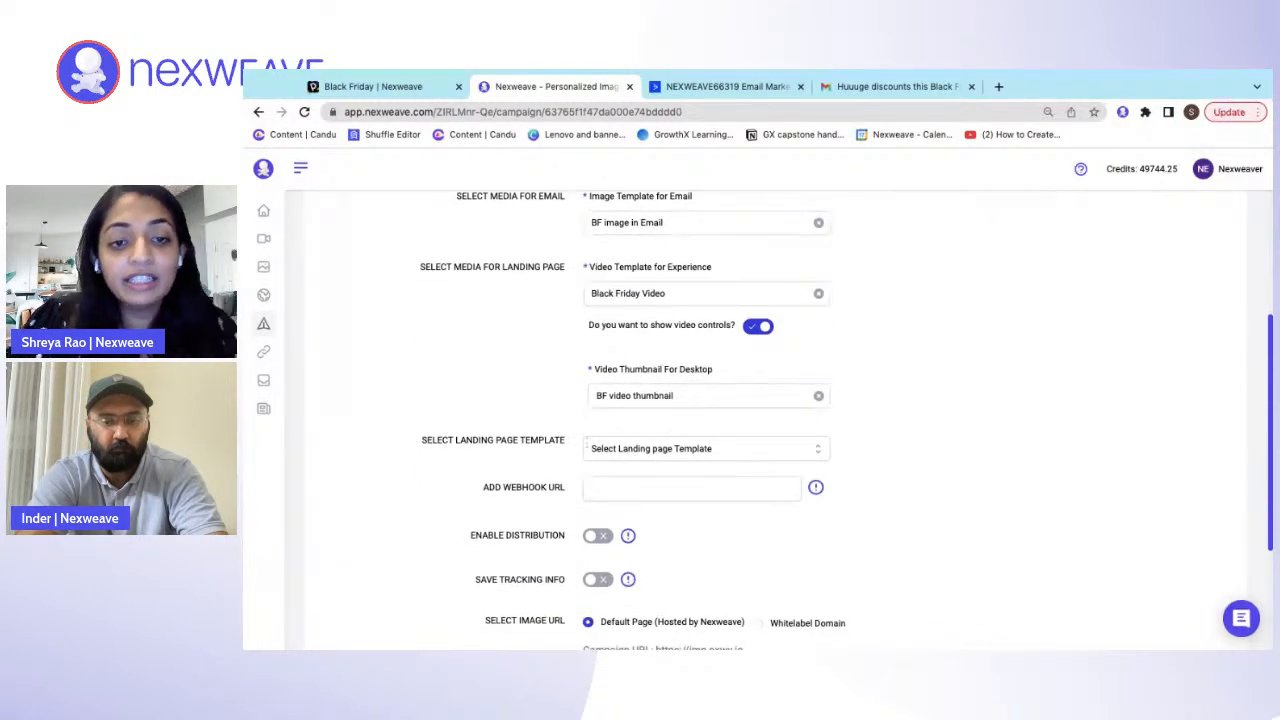
{"action": "left_click", "coordinate": [686, 452]}
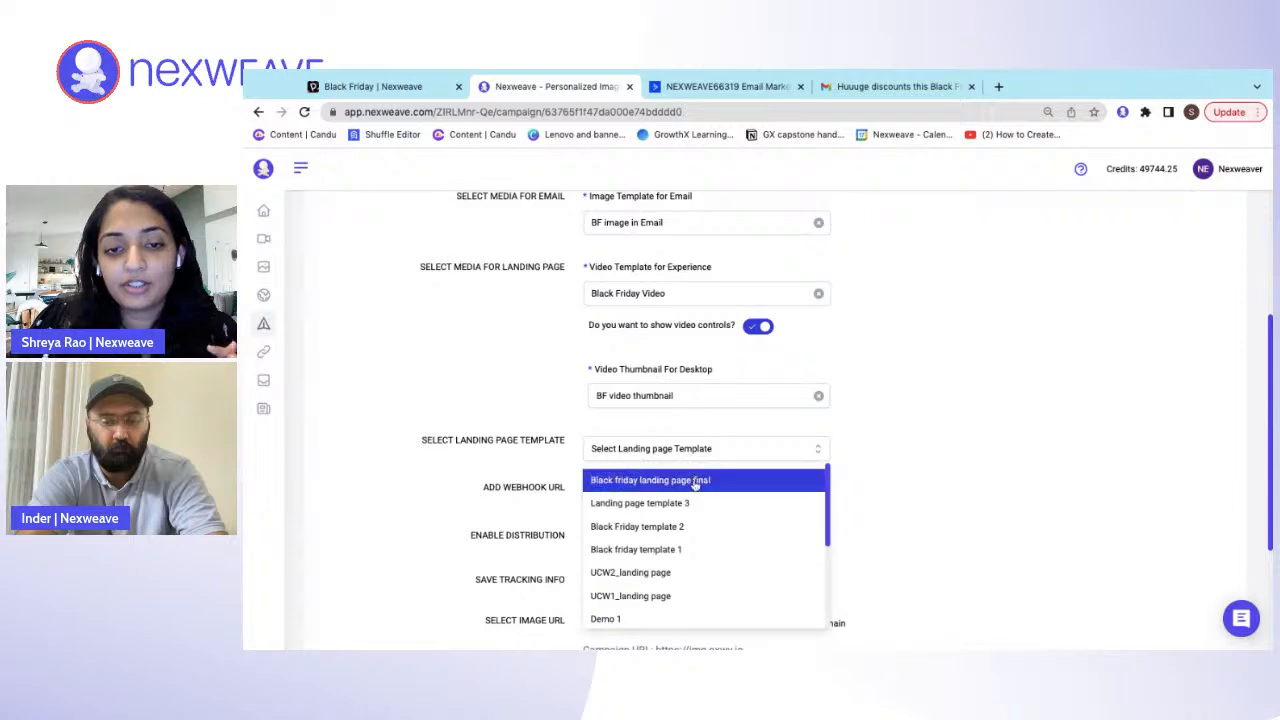
{"action": "left_click", "coordinate": [695, 481]}
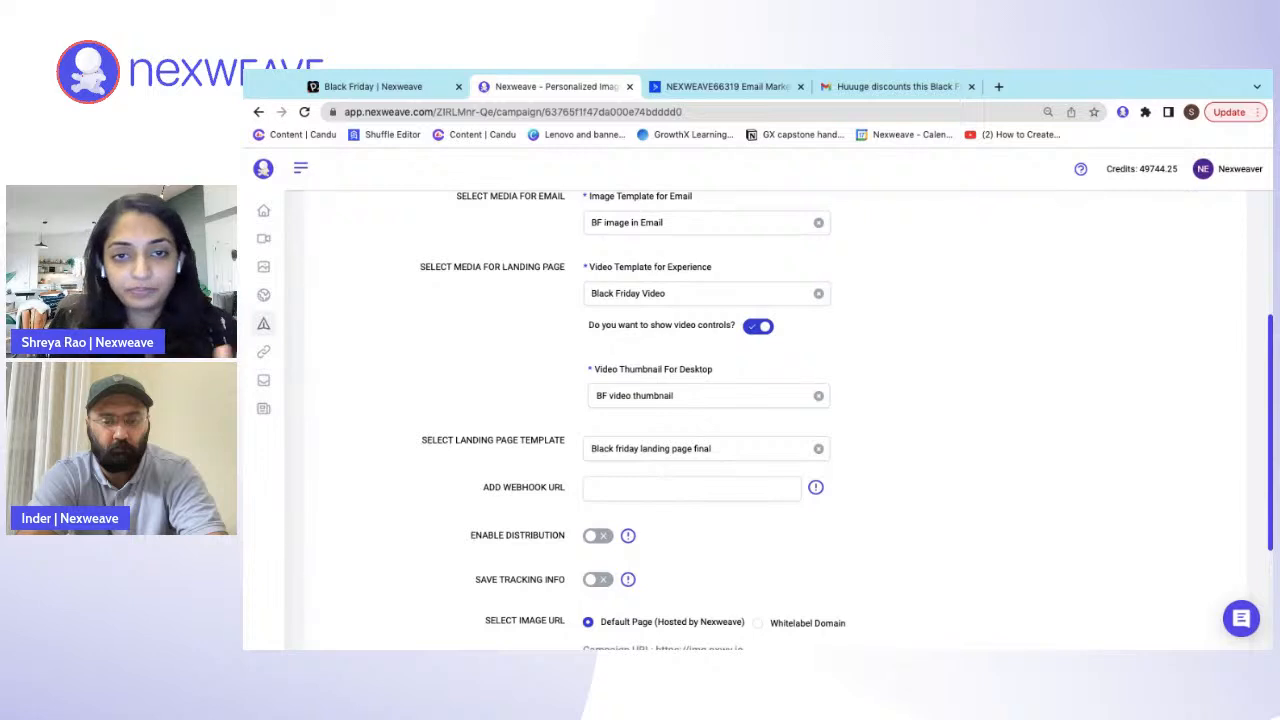
- Compare the selected campaign templates with the "4 templates" slide in the Pitch presentation, and return to the Nexweave campaign
{"action": "scroll", "coordinate": [760, 420], "scroll_direction": "up", "scroll_amount": 4}
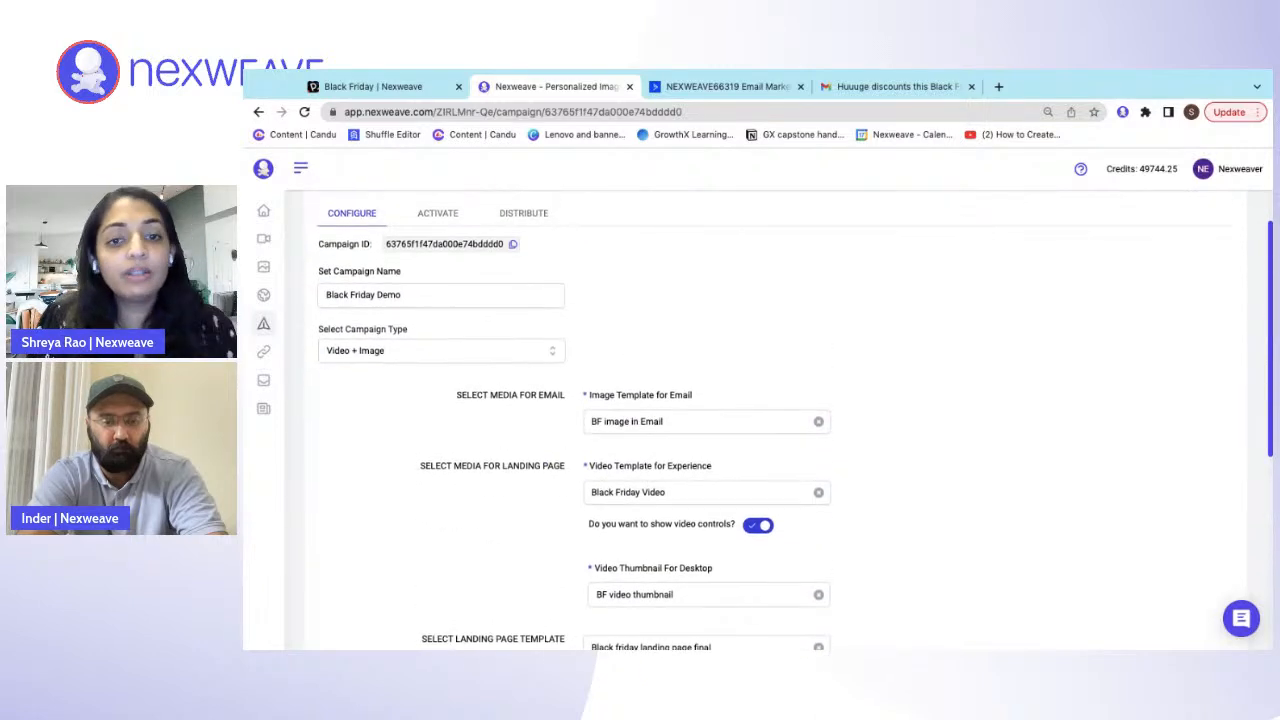
{"action": "scroll", "coordinate": [760, 420], "scroll_direction": "down", "scroll_amount": 2}
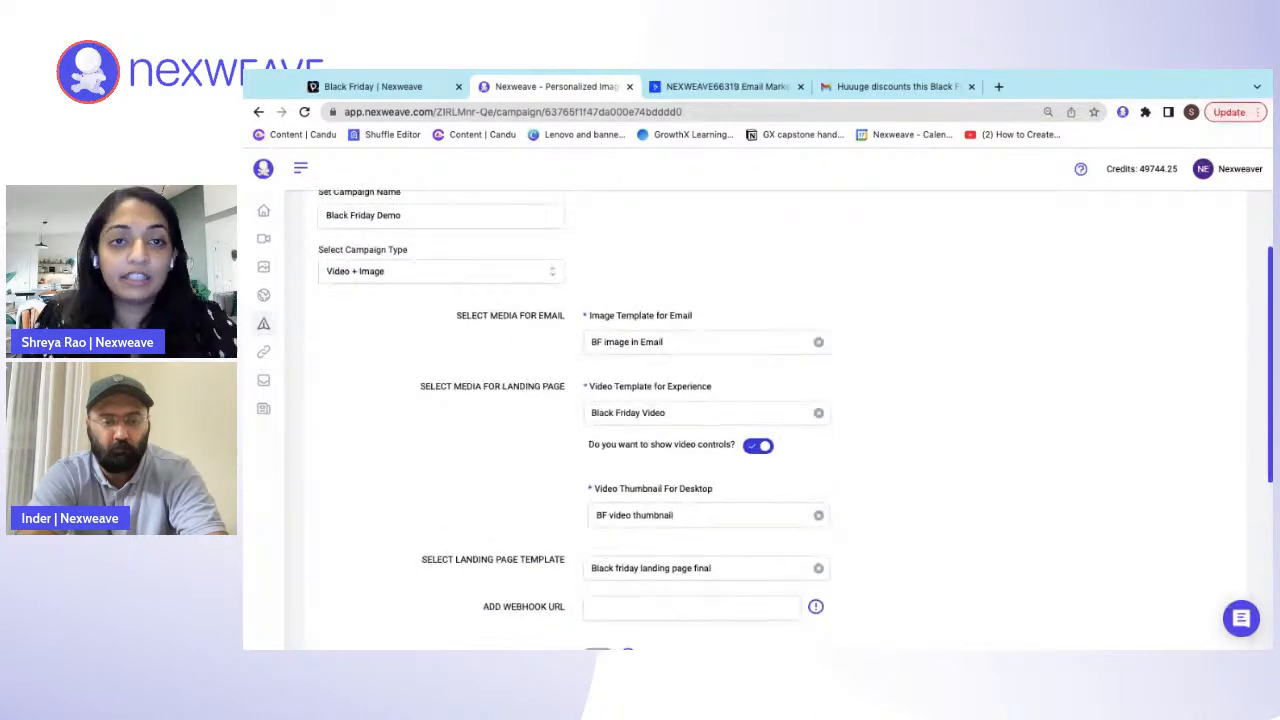
{"action": "left_click", "coordinate": [419, 88]}
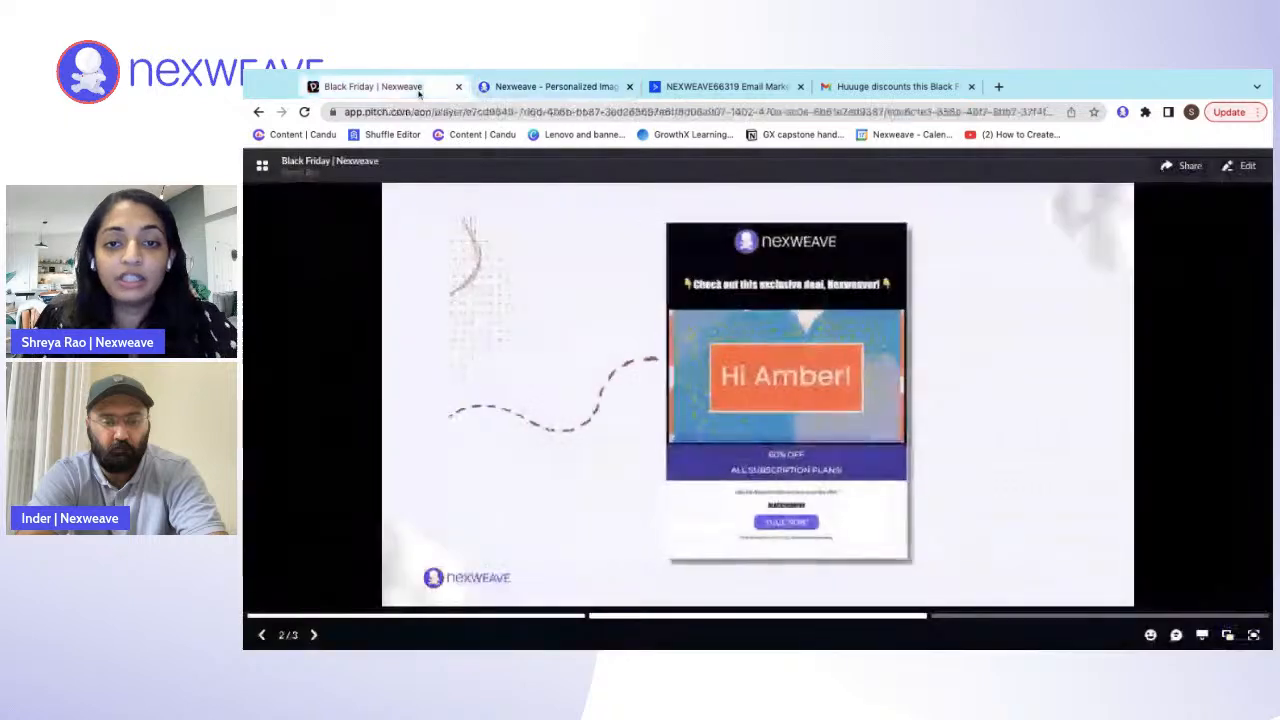
{"action": "key", "text": "Right"}
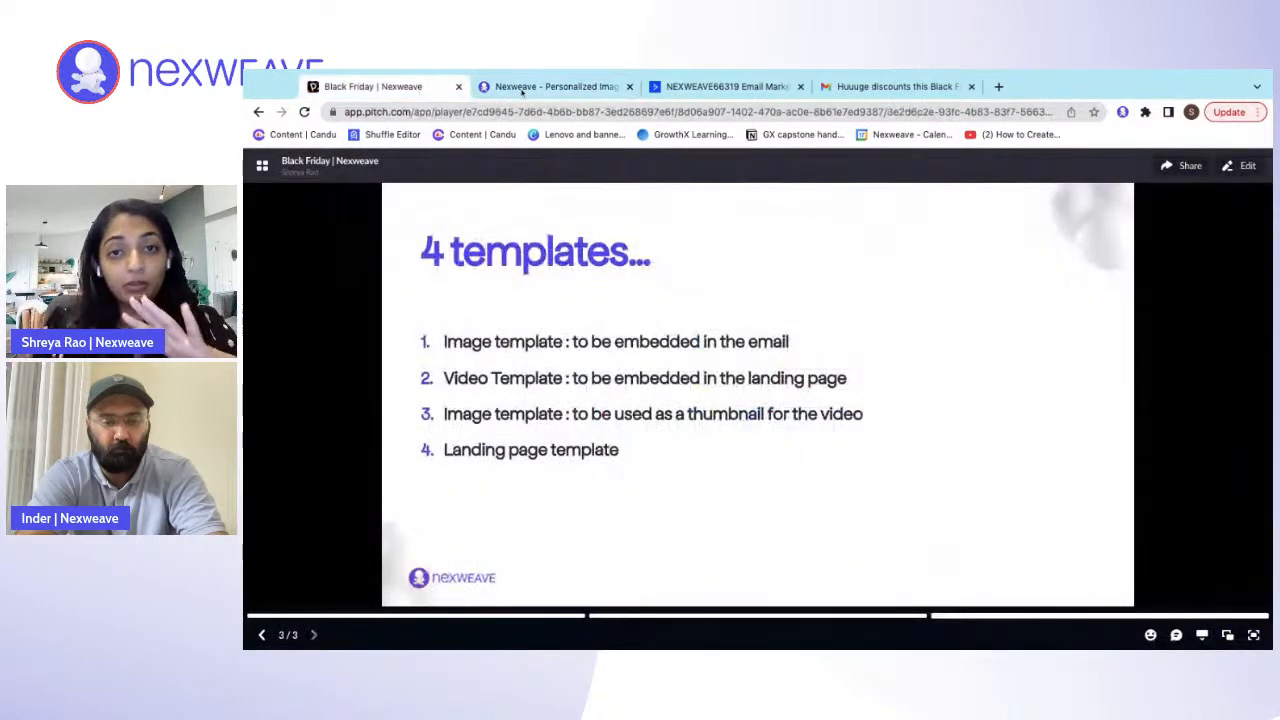
{"action": "left_click", "coordinate": [521, 89]}
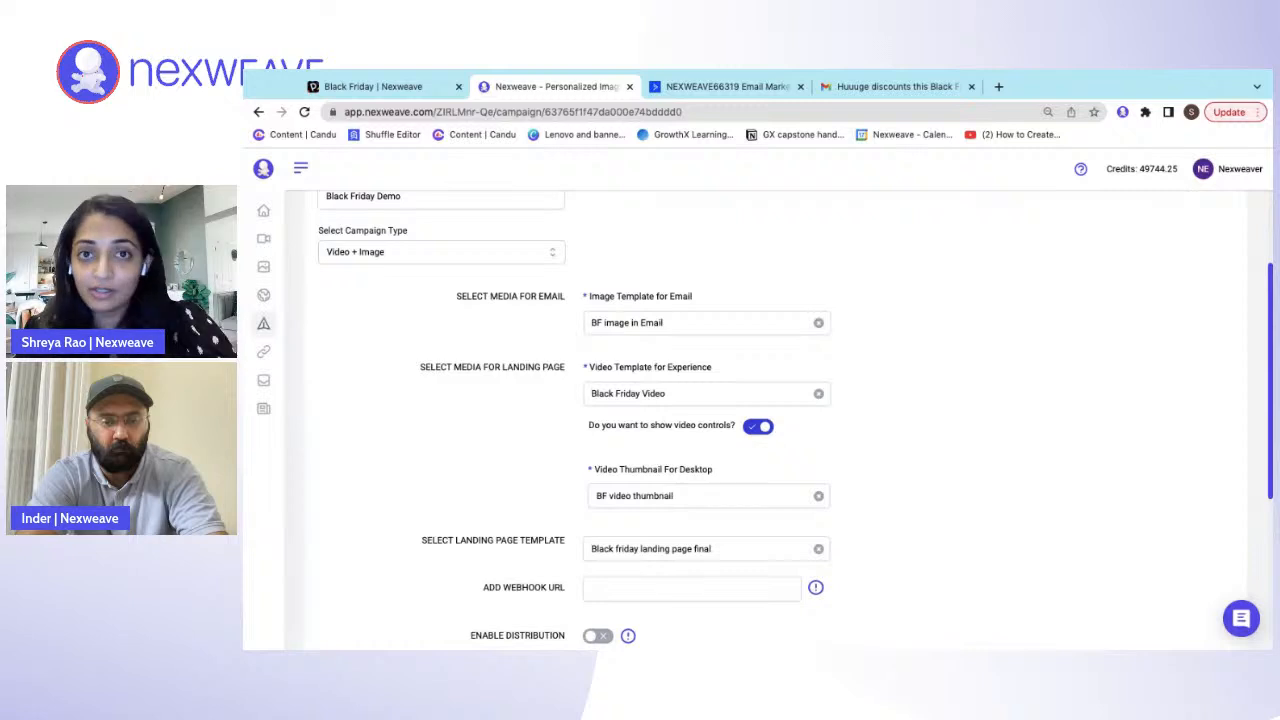
- Save the campaign configuration with the default image and landing page URLs and proceed to activation
{"action": "scroll", "coordinate": [785, 231], "scroll_direction": "down", "scroll_amount": 2}
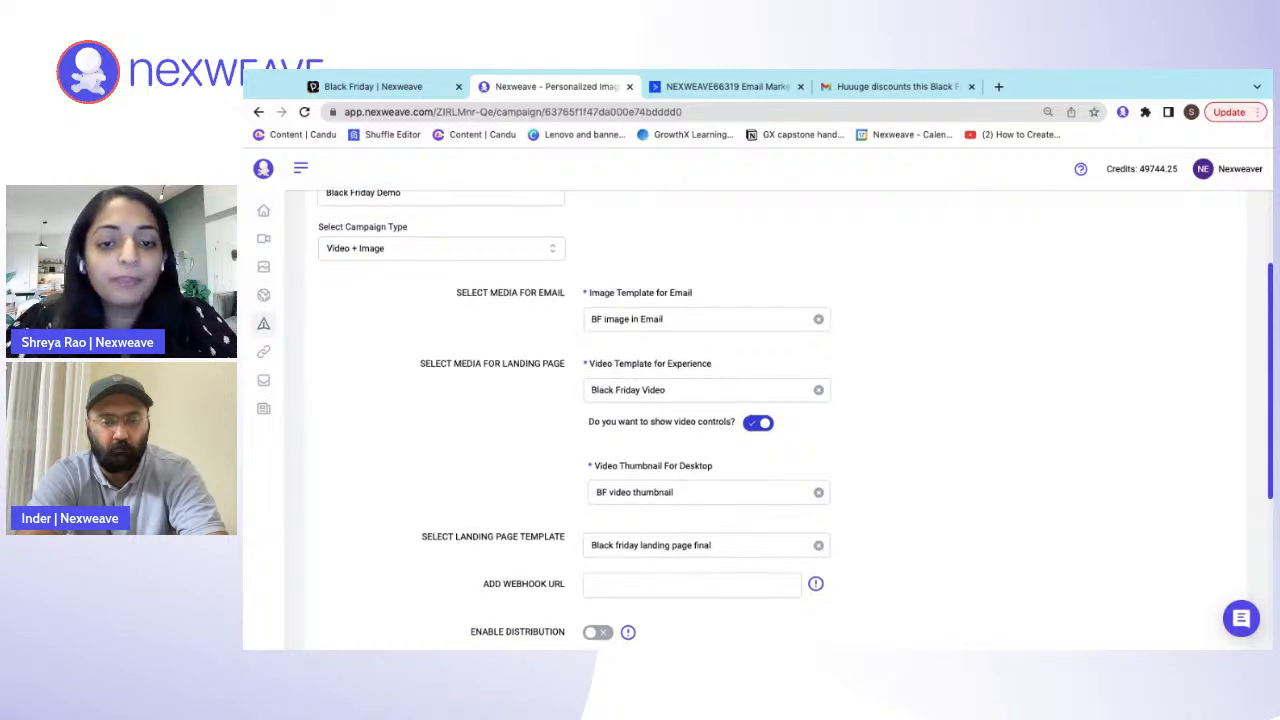
{"action": "scroll", "coordinate": [785, 231], "scroll_direction": "down", "scroll_amount": 1}
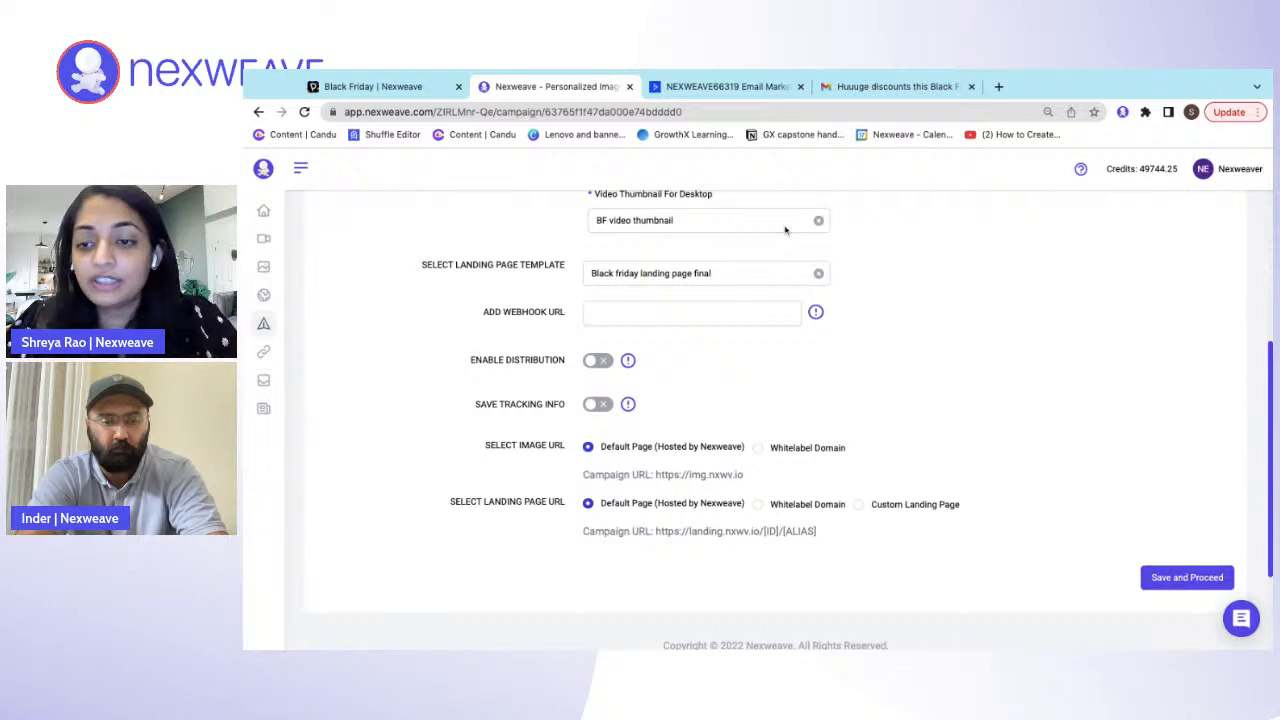
{"action": "scroll", "coordinate": [850, 330], "scroll_direction": "down", "scroll_amount": 1}
{"action": "left_click", "coordinate": [1183, 560]}
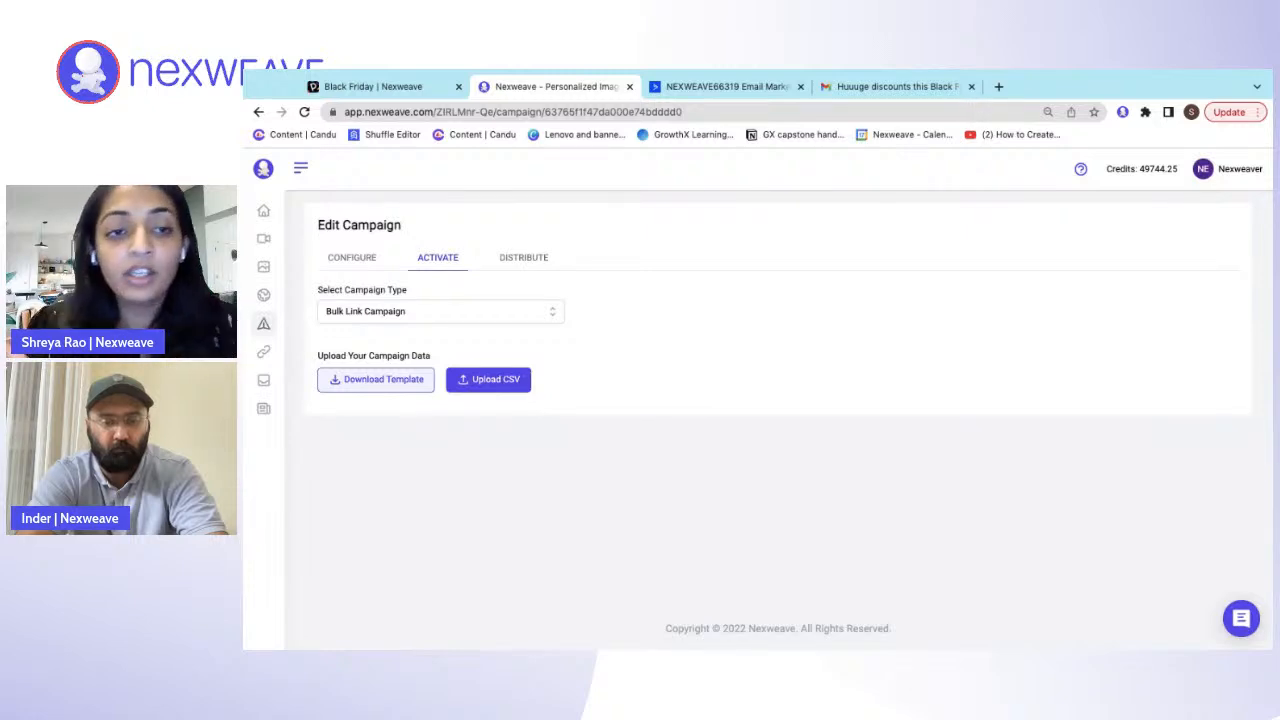
- Set the activation campaign type to URL Override Campaign and highlight its variables from USERNAME to DISCOUNT
{"action": "left_click", "coordinate": [535, 320]}
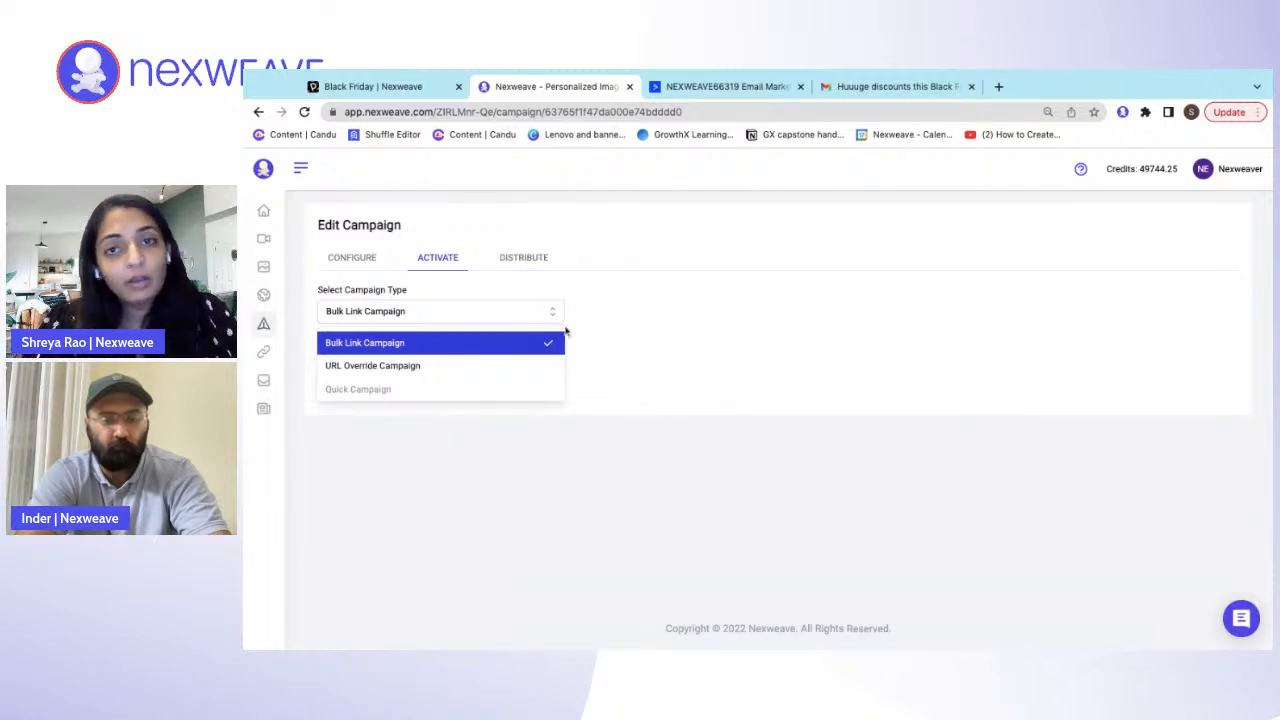
{"action": "left_click", "coordinate": [473, 374]}
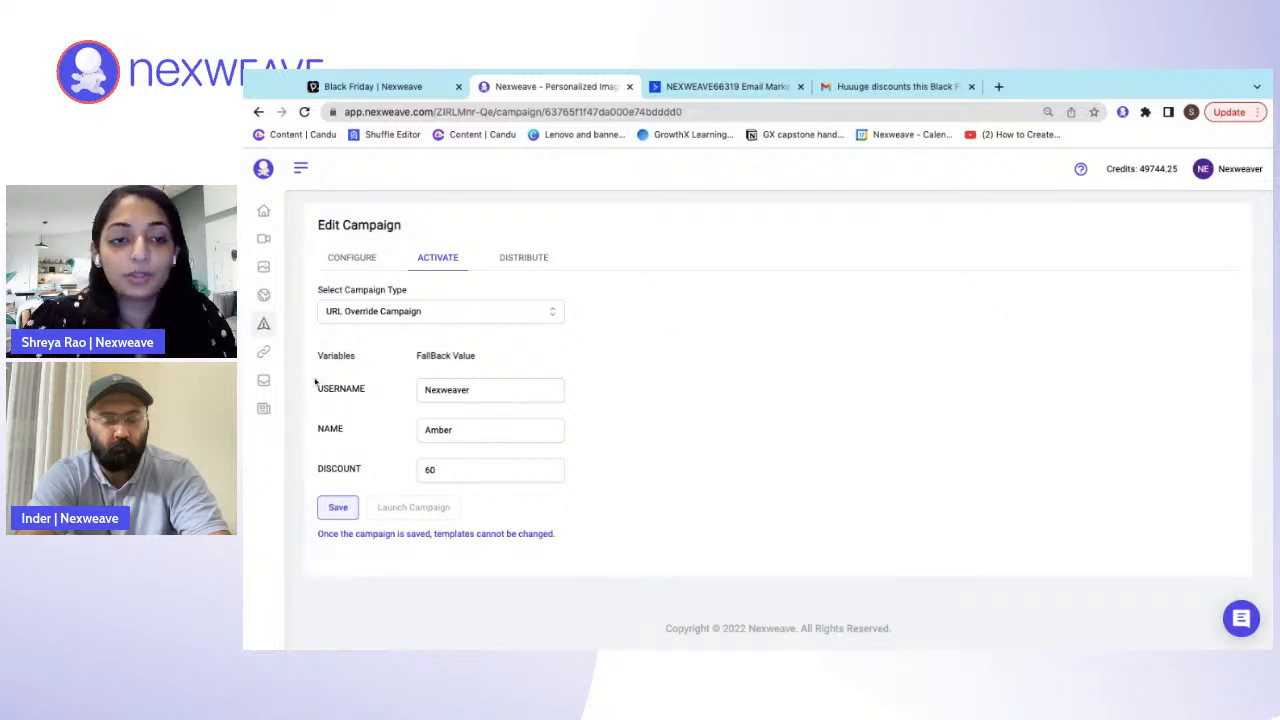
{"action": "left_click_drag", "start_coordinate": [316, 386], "coordinate": [361, 470]}
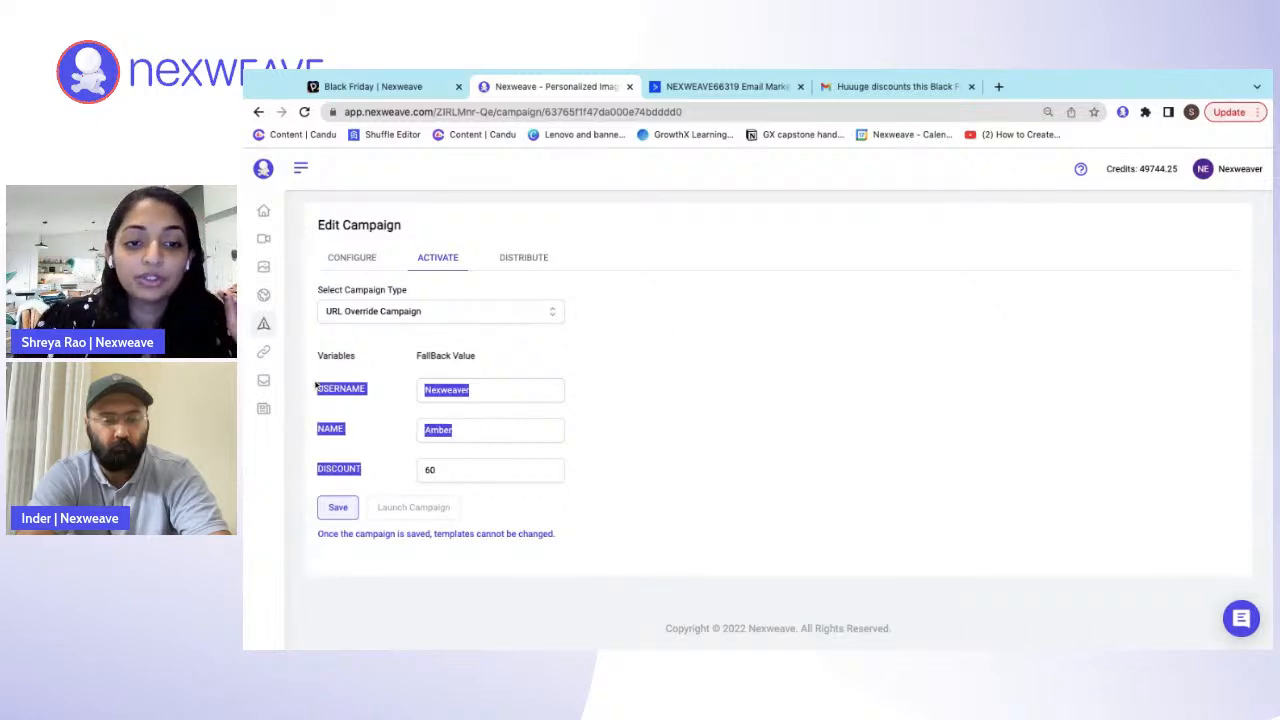
- Review the templates and options in the campaign's configuration, and return to the activation settings
{"action": "left_click", "coordinate": [725, 419]}
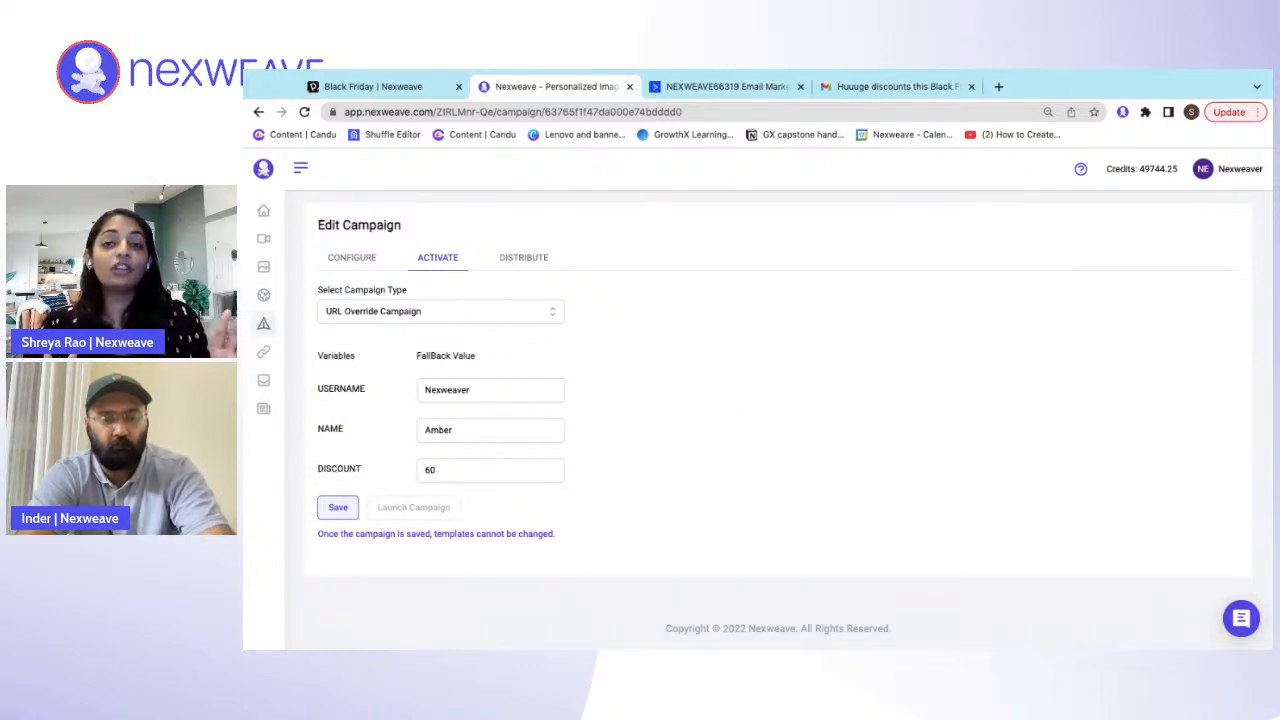
{"action": "left_click", "coordinate": [373, 266]}
{"action": "scroll", "coordinate": [680, 420], "scroll_direction": "down", "scroll_amount": 4}
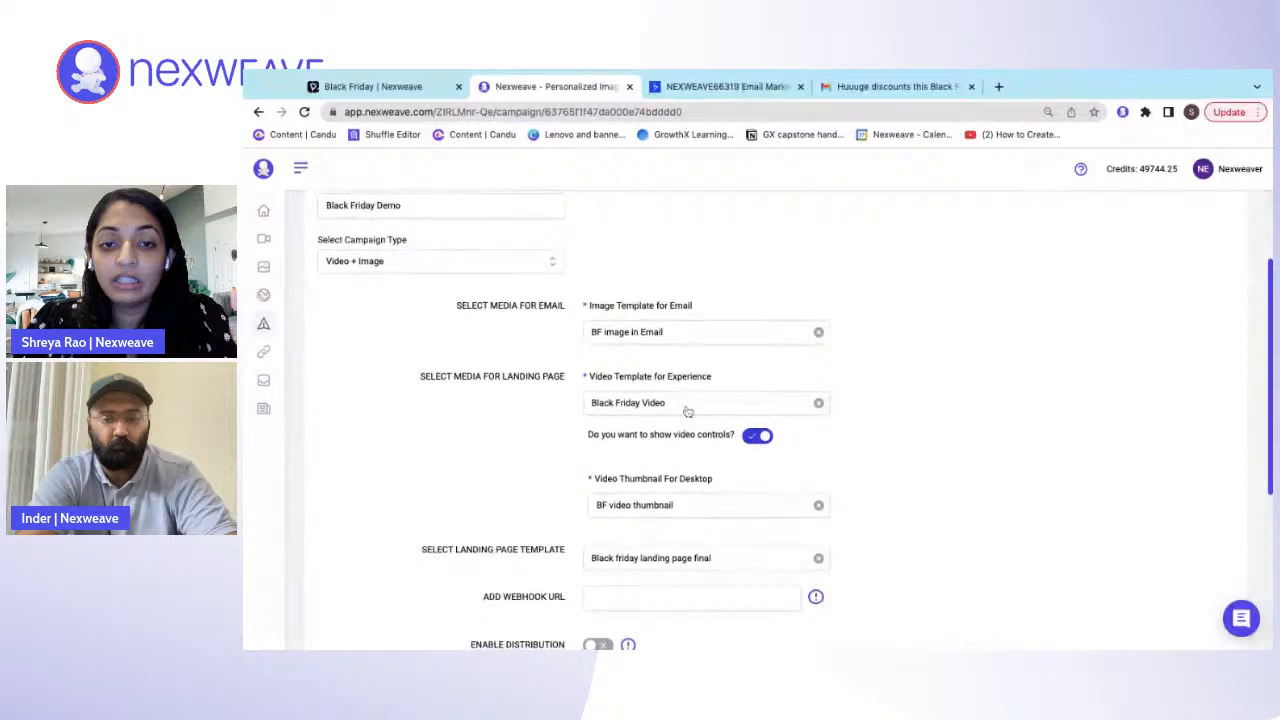
{"action": "scroll", "coordinate": [688, 414], "scroll_direction": "down", "scroll_amount": 2}
{"action": "scroll", "coordinate": [697, 480], "scroll_direction": "down", "scroll_amount": 1}
{"action": "scroll", "coordinate": [697, 480], "scroll_direction": "up", "scroll_amount": 1}
{"action": "scroll", "coordinate": [697, 480], "scroll_direction": "down", "scroll_amount": 6}
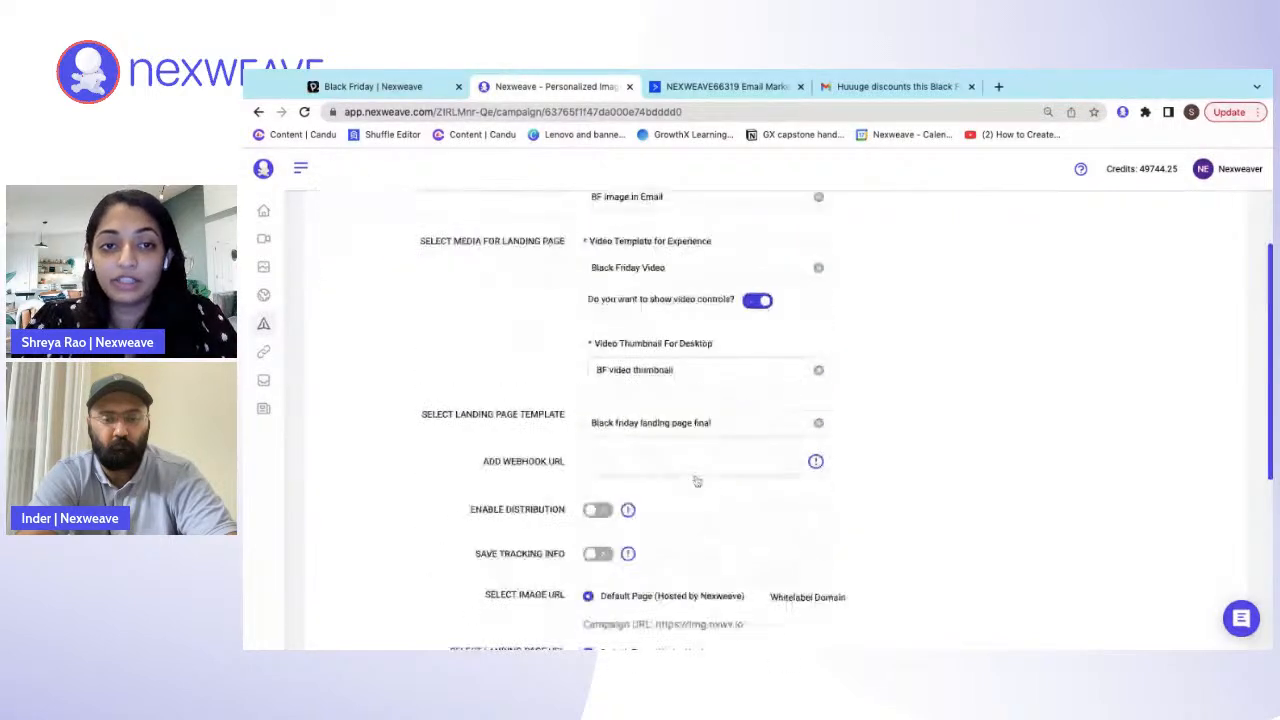
{"action": "left_click", "coordinate": [1180, 609]}
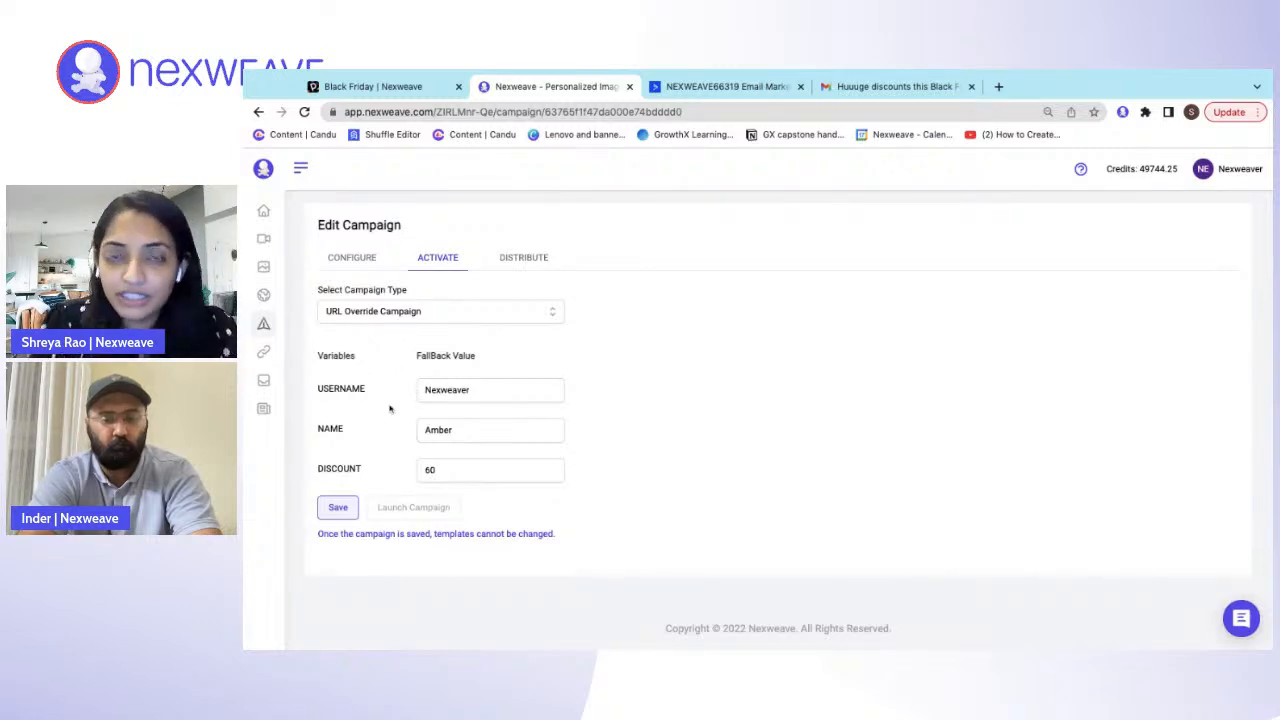
- Save the URL Override Campaign with its existing fallback values and launch it
{"action": "left_click", "coordinate": [339, 508]}
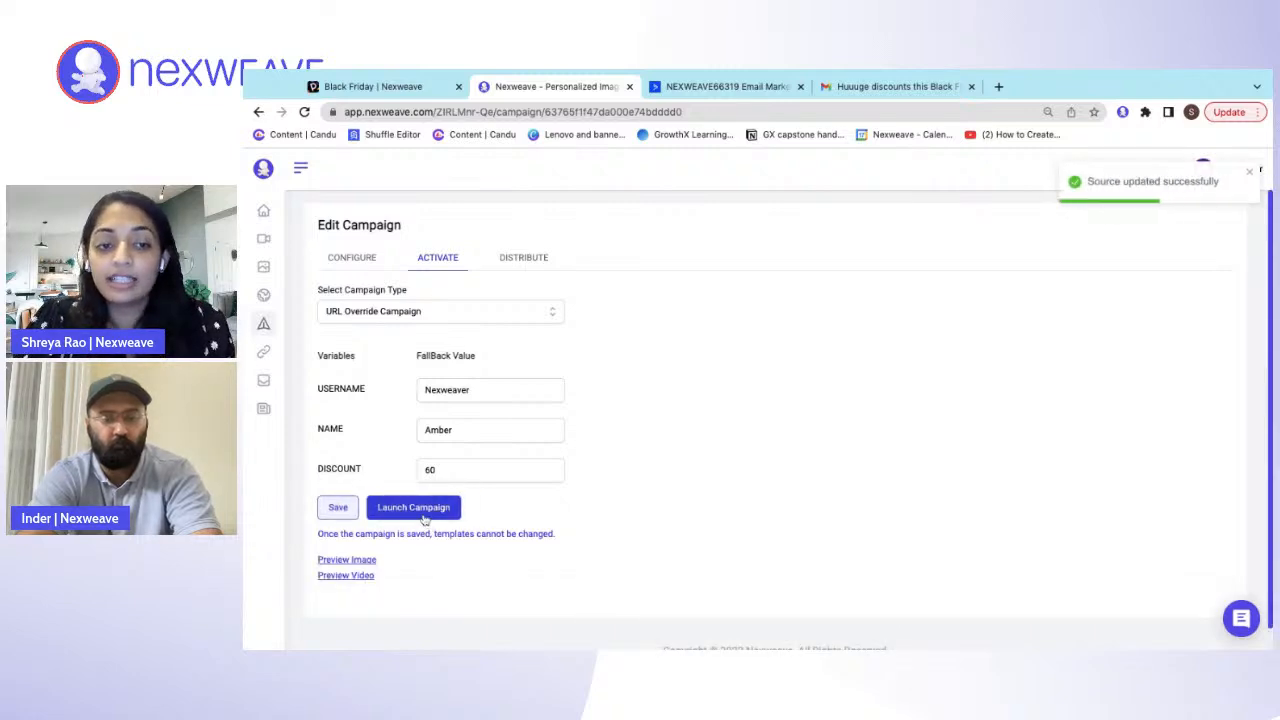
{"action": "left_click", "coordinate": [425, 512]}
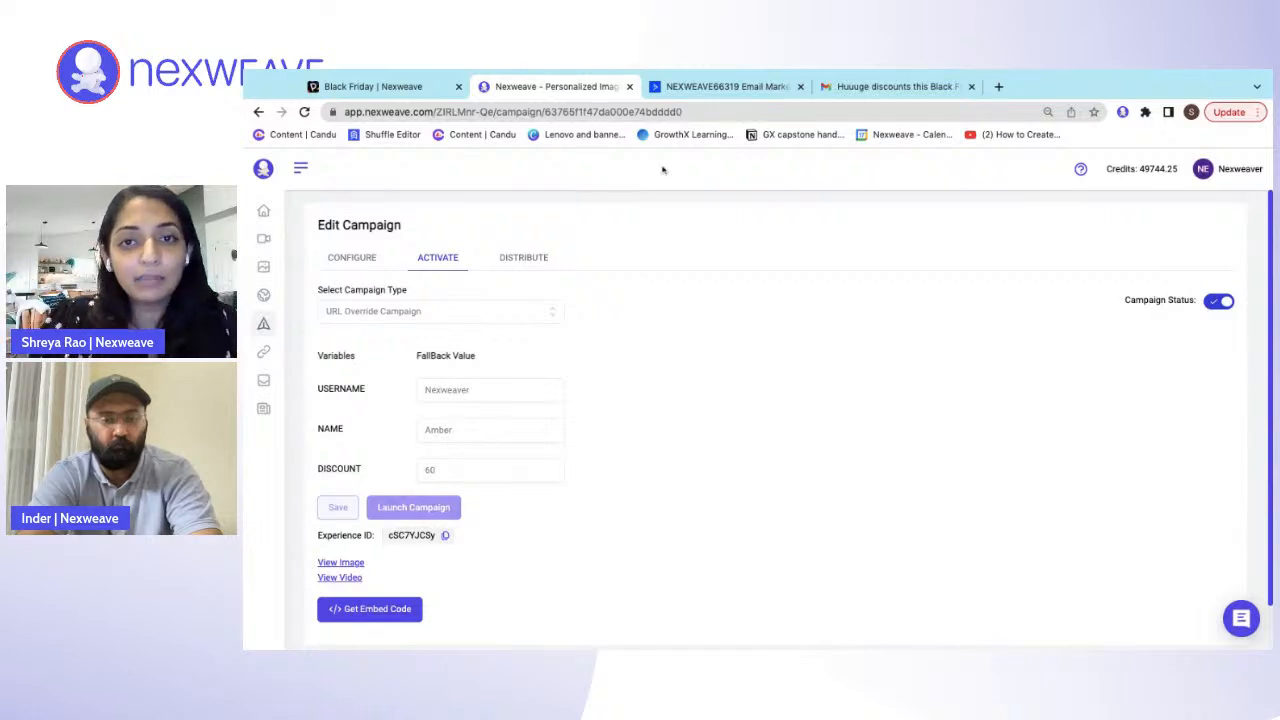
- Glance at the ActiveCampaign campaigns page, browse the email integrations in Nexweave's embed codes, and close them without choosing one
{"action": "left_click", "coordinate": [707, 90]}
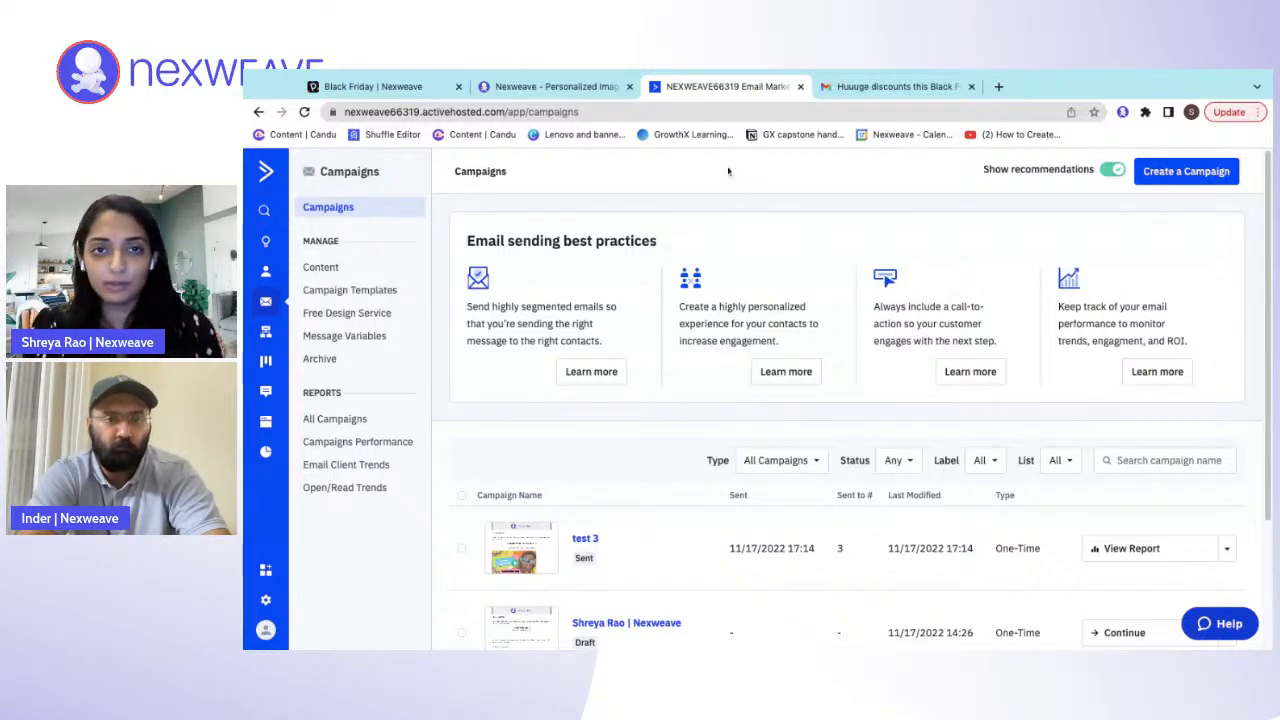
{"action": "left_click", "coordinate": [594, 90]}
{"action": "scroll", "coordinate": [457, 551], "scroll_direction": "down", "scroll_amount": 2}
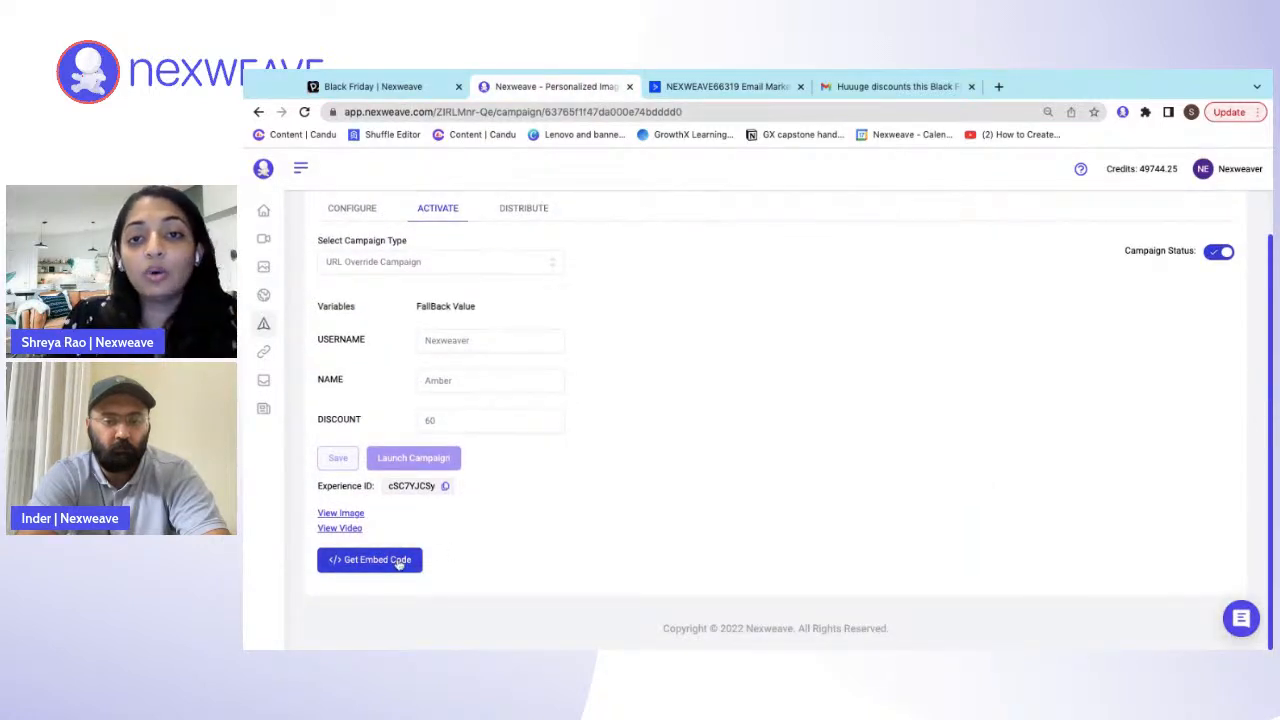
{"action": "left_click", "coordinate": [400, 562]}
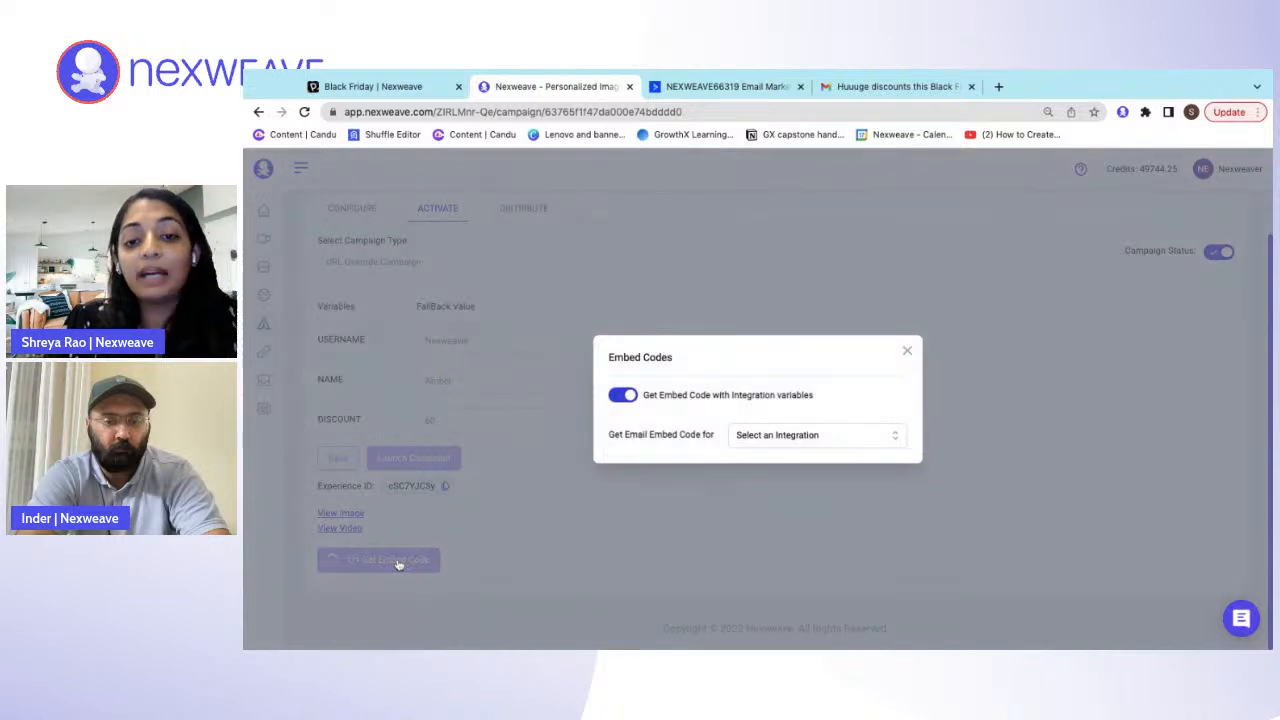
{"action": "left_click", "coordinate": [818, 438]}
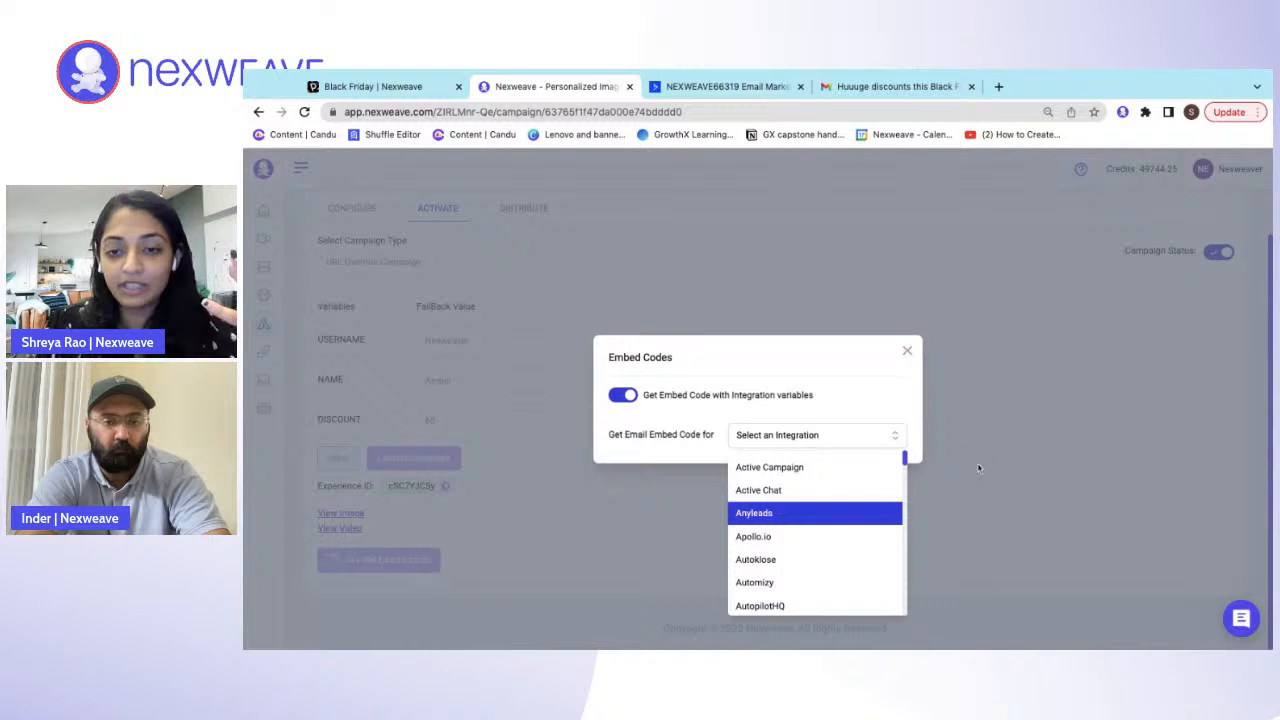
{"action": "scroll", "coordinate": [848, 514], "scroll_direction": "down", "scroll_amount": 3}
{"action": "scroll", "coordinate": [848, 514], "scroll_direction": "down", "scroll_amount": 2}
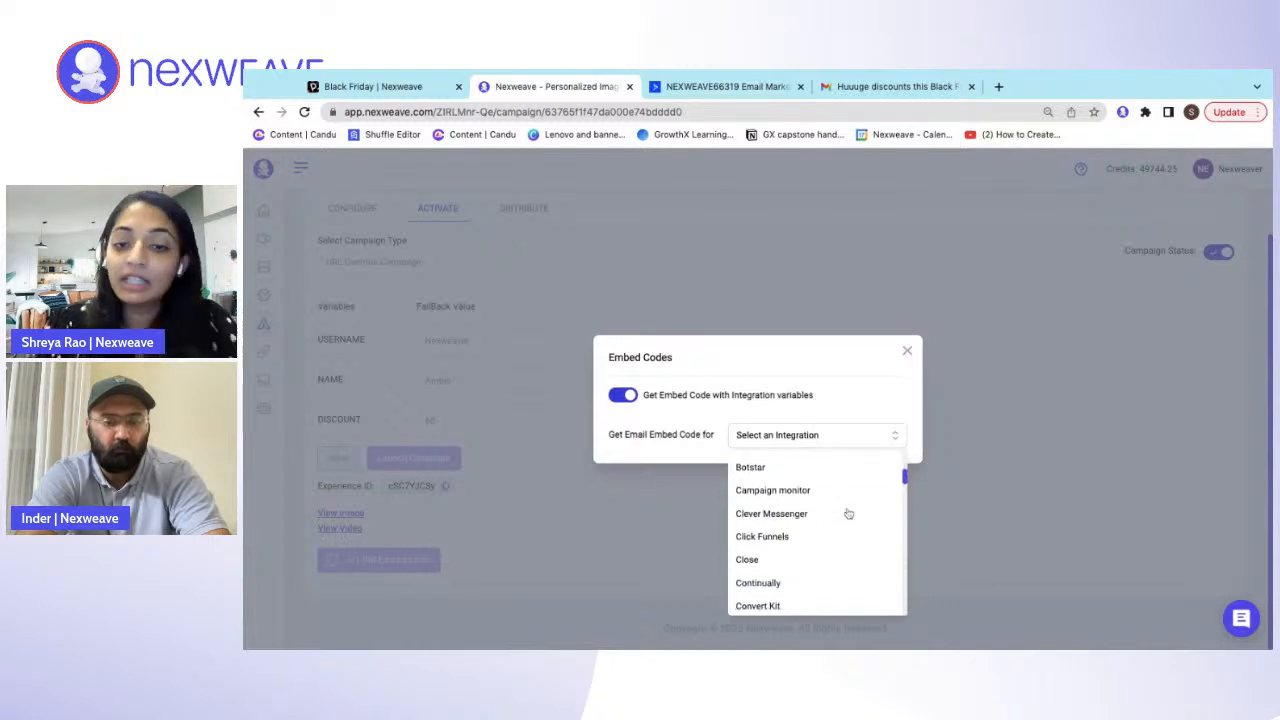
{"action": "scroll", "coordinate": [818, 537], "scroll_direction": "up", "scroll_amount": 5}
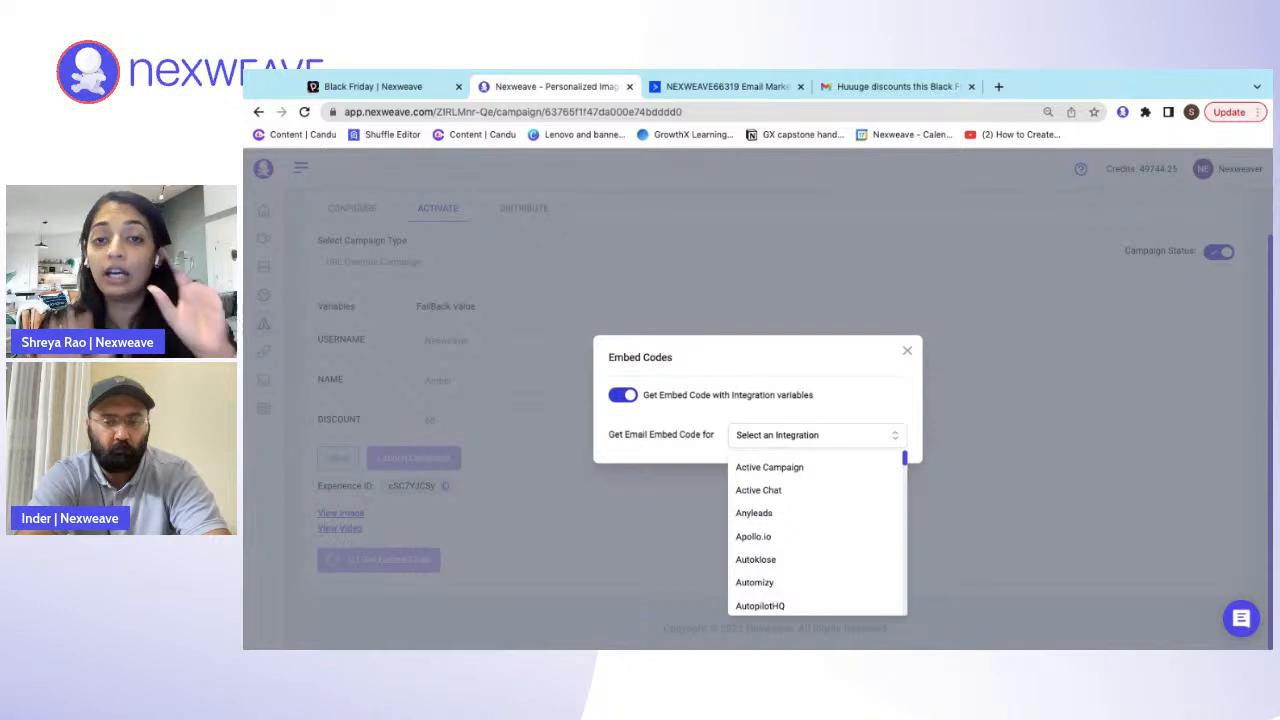
{"action": "left_click", "coordinate": [977, 461]}
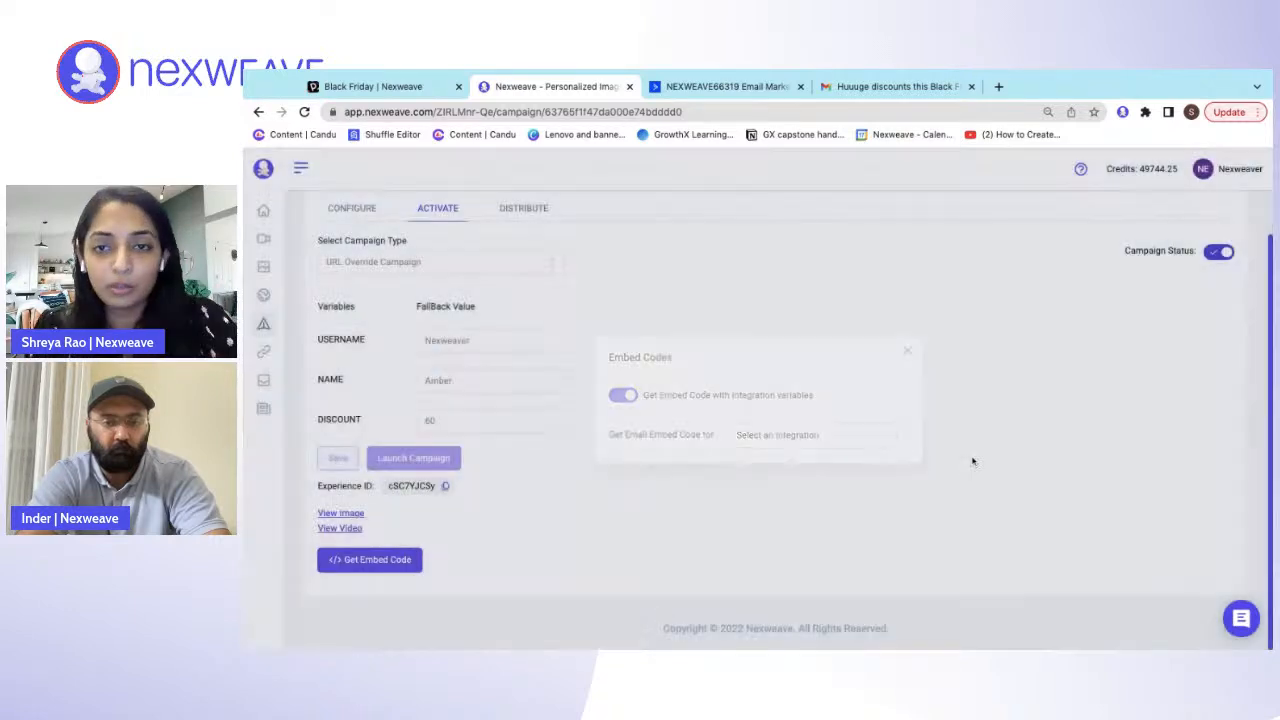
- Switch to ActiveCampaign and create a Standard campaign named "Black Friday Nexweave demo"
{"action": "left_click", "coordinate": [702, 88]}
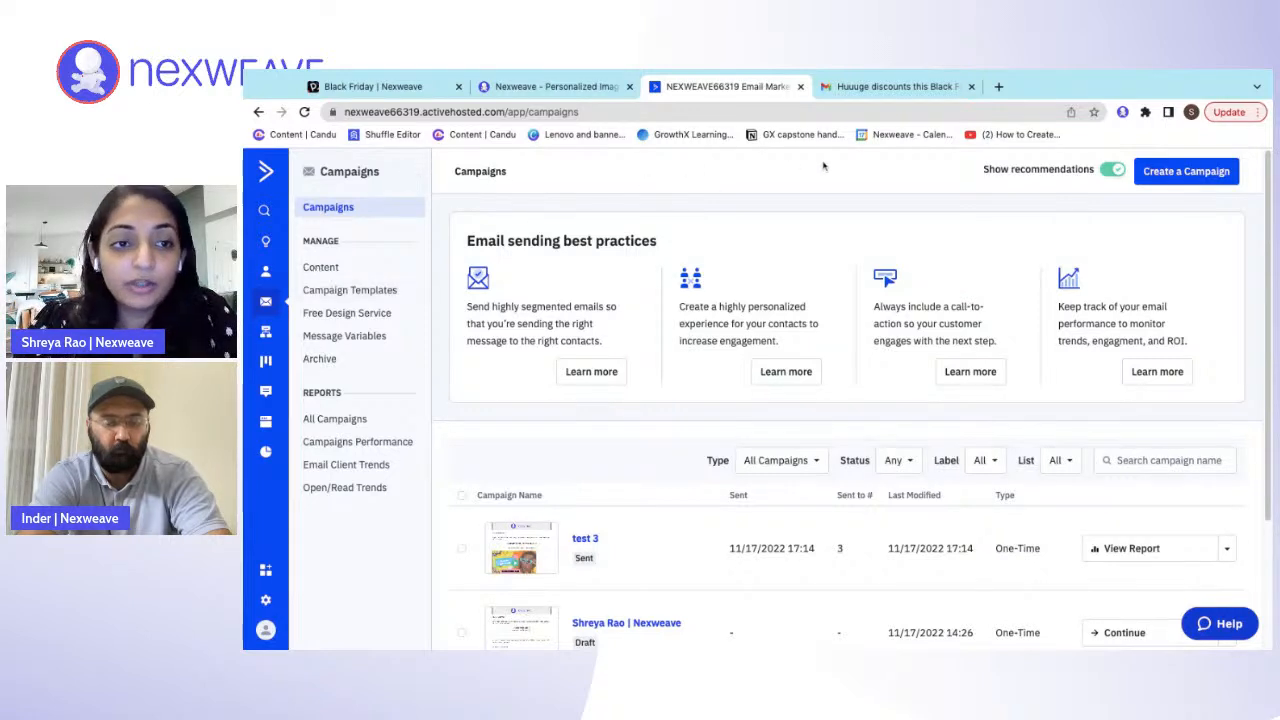
{"action": "left_click", "coordinate": [1212, 177]}
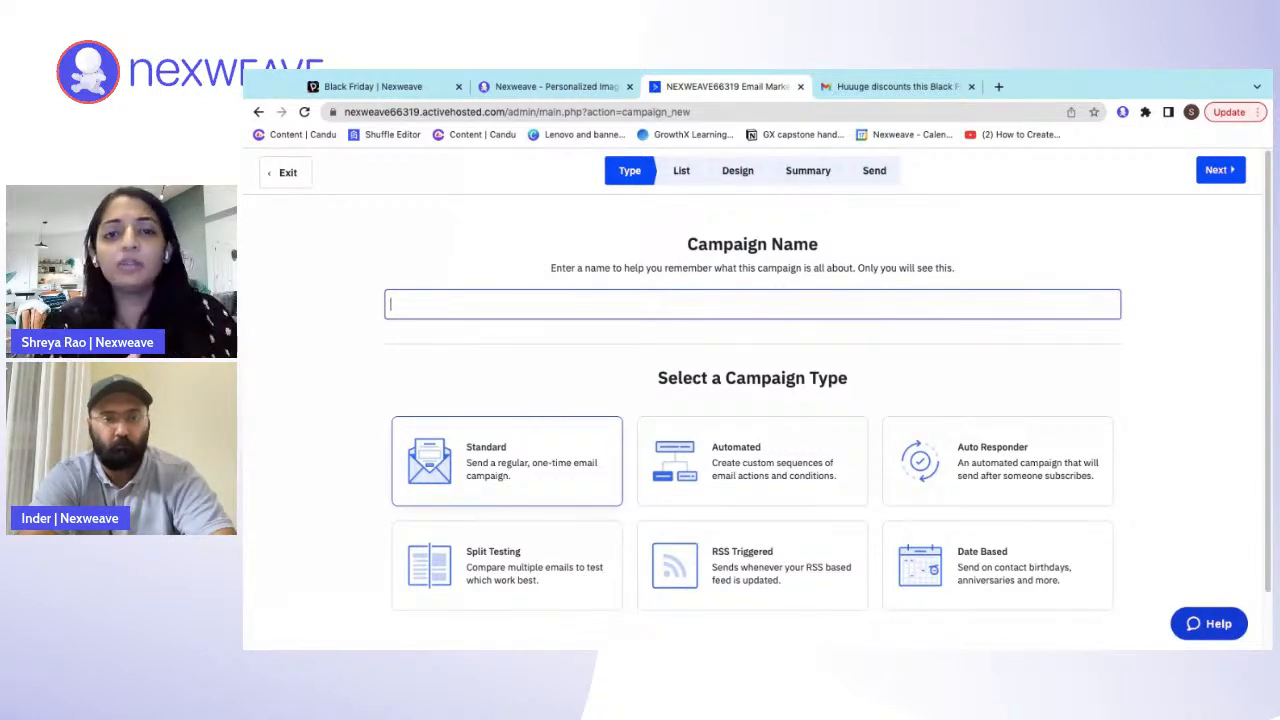
{"action": "type", "text": "Bla"}
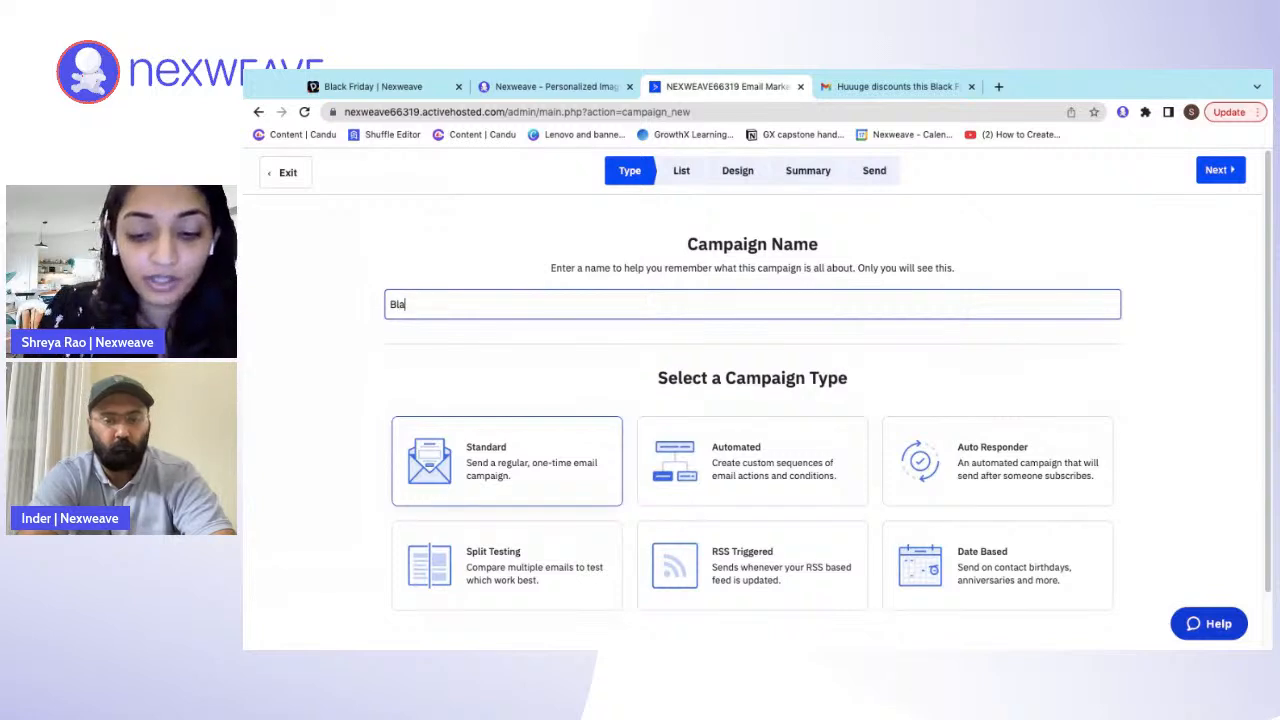
{"action": "type", "text": "ck Friday Ne"}
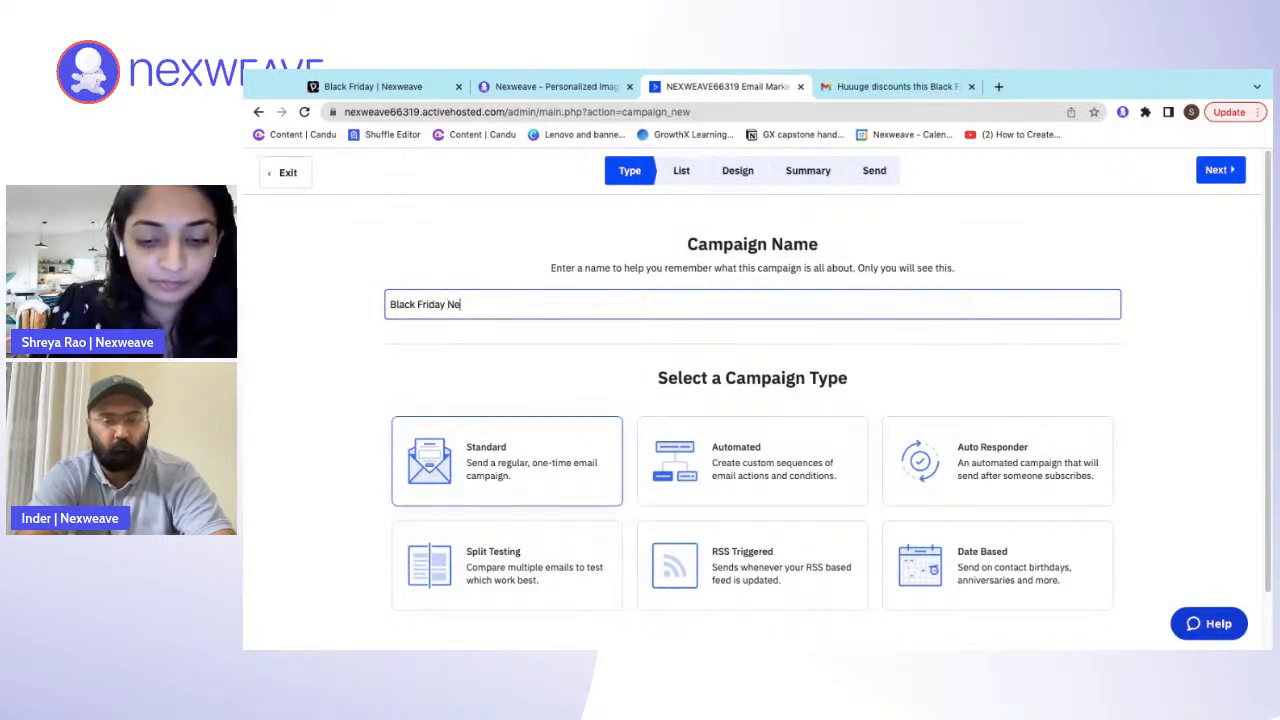
{"action": "type", "text": "xweave demo"}
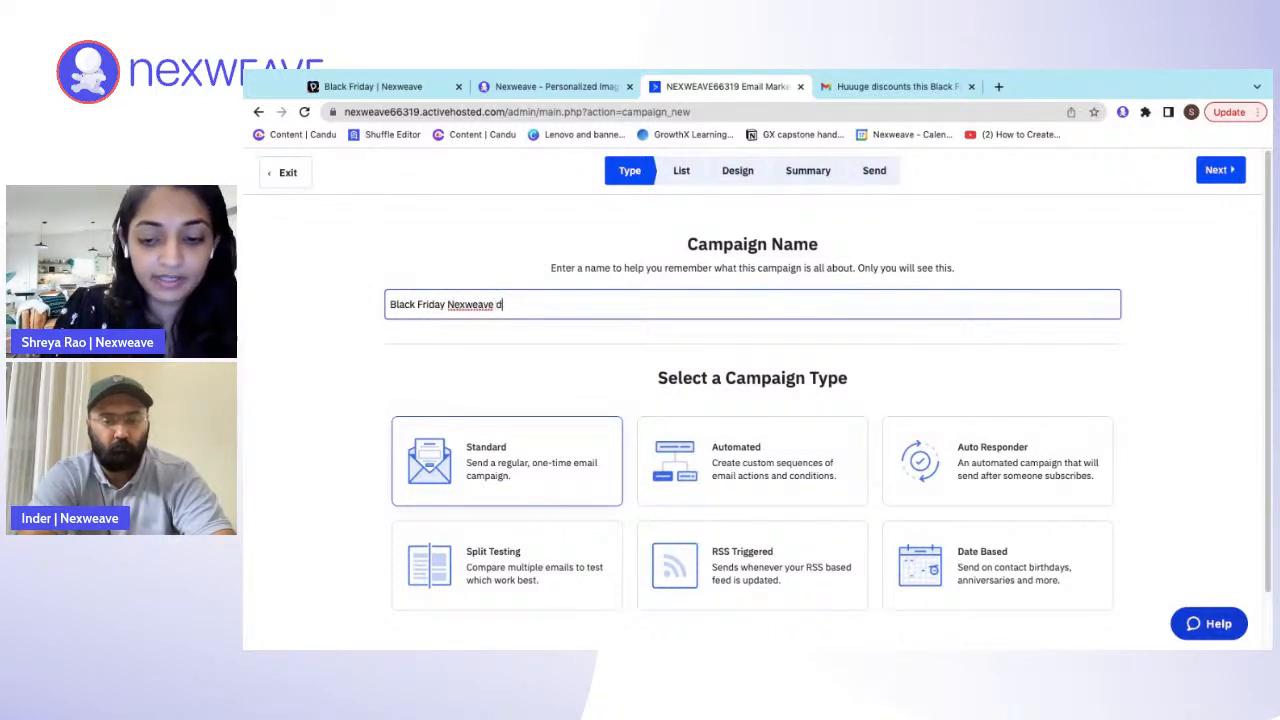
{"action": "left_click", "coordinate": [556, 465]}
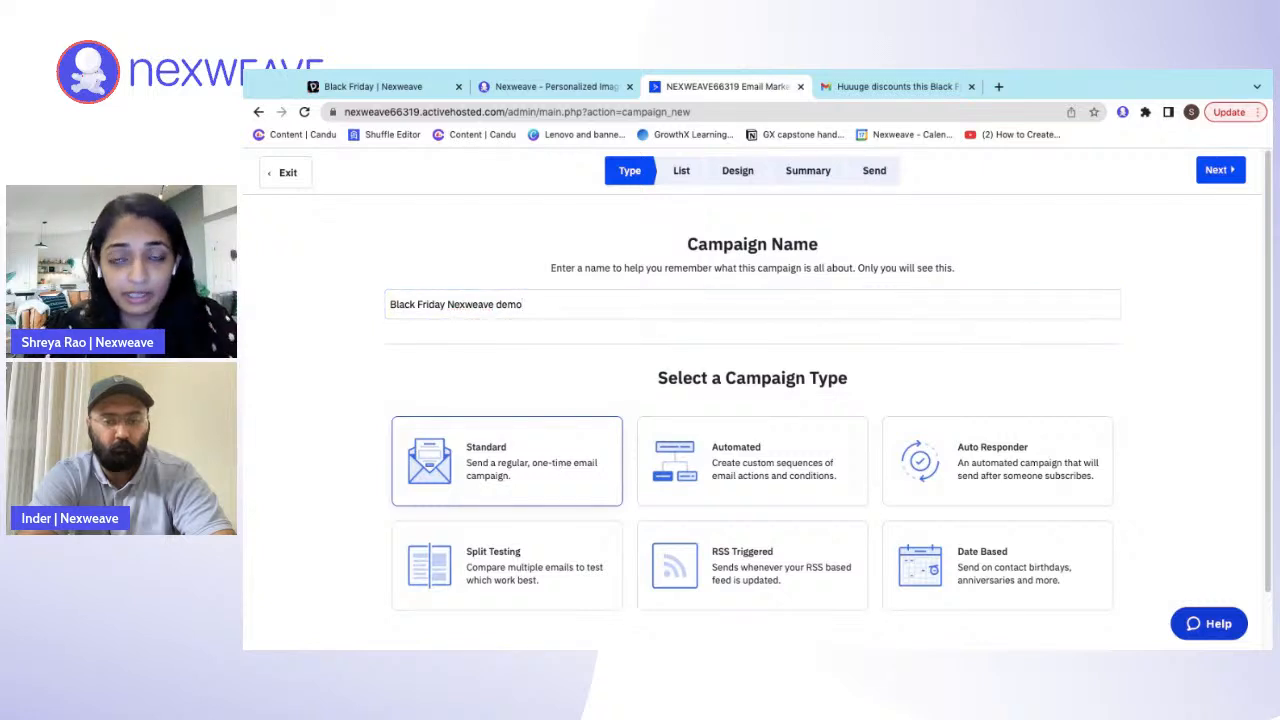
{"action": "left_click", "coordinate": [1214, 170]}
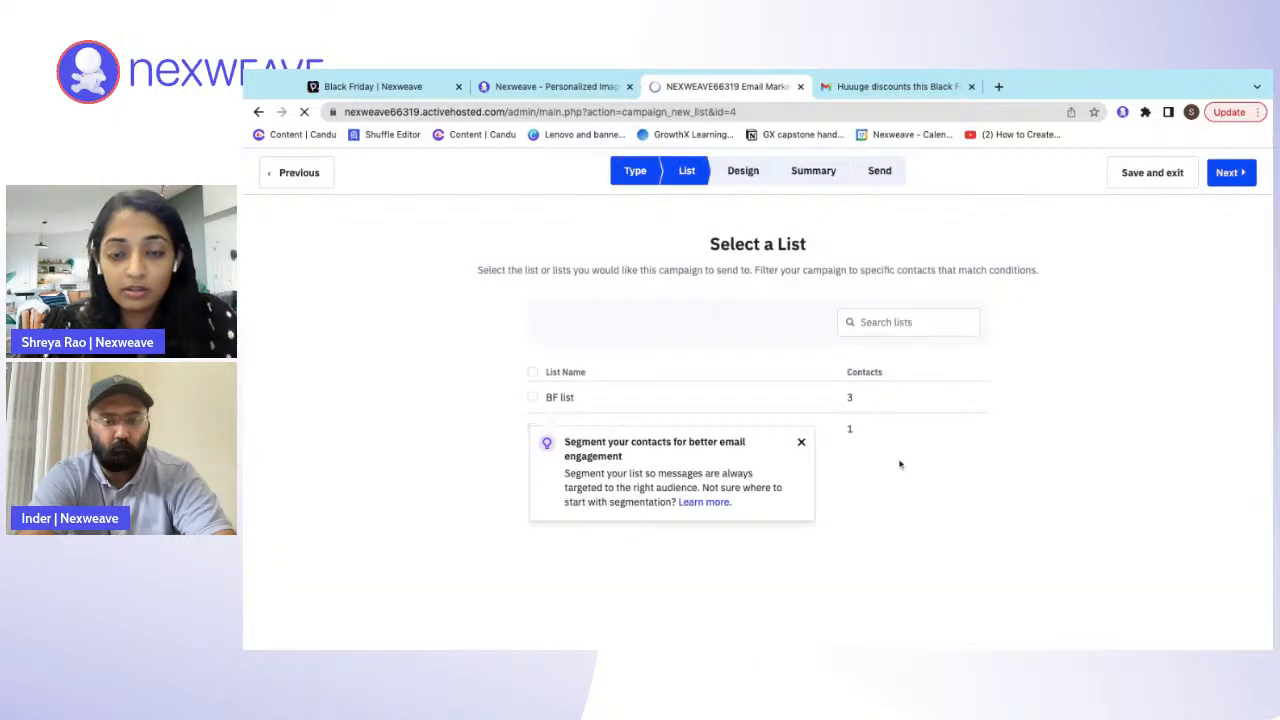
- Select "BF list" as the campaign's recipient list, dismiss the segmentation tip, and proceed to the design stage
{"action": "left_click", "coordinate": [533, 398]}
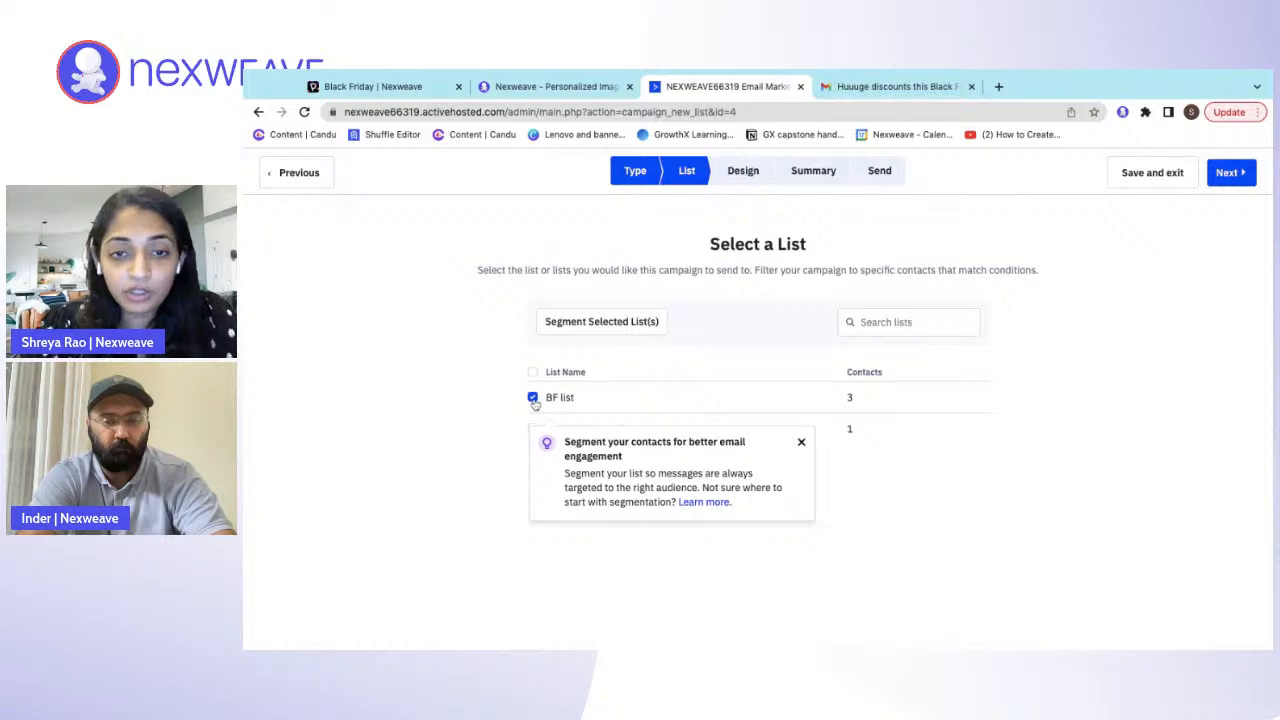
{"action": "left_click", "coordinate": [801, 442]}
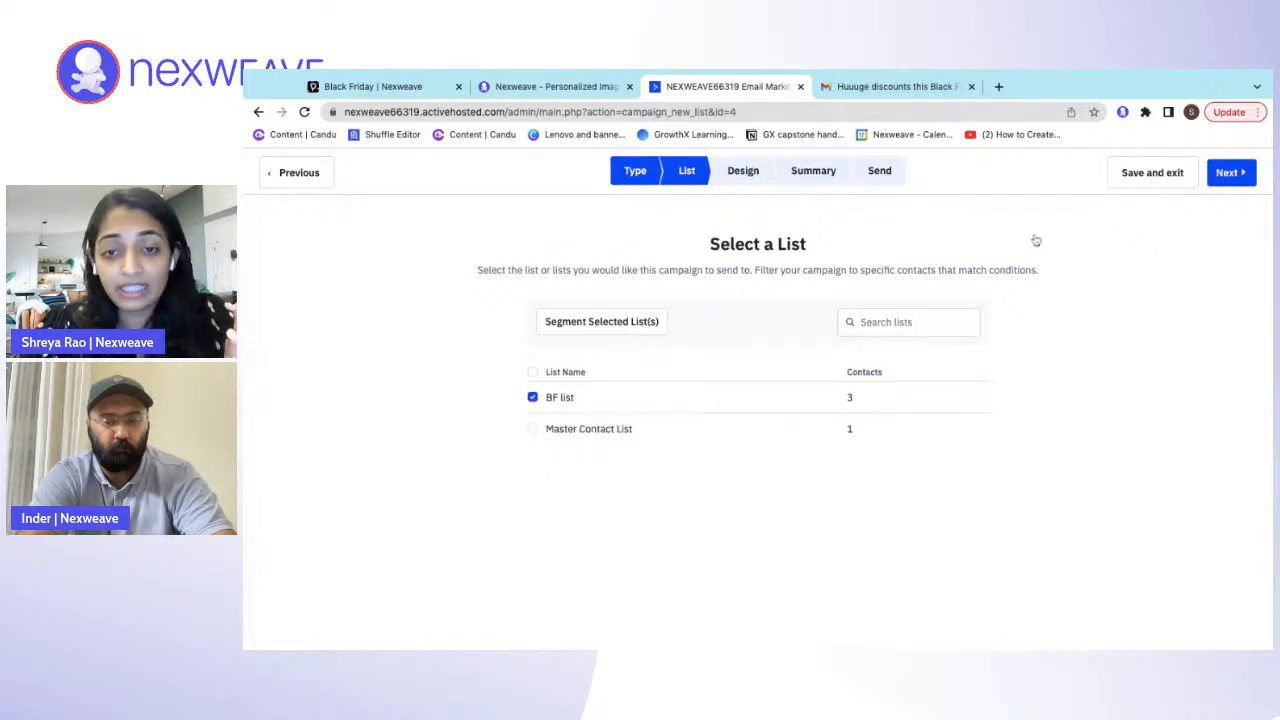
{"action": "left_click", "coordinate": [1230, 173]}
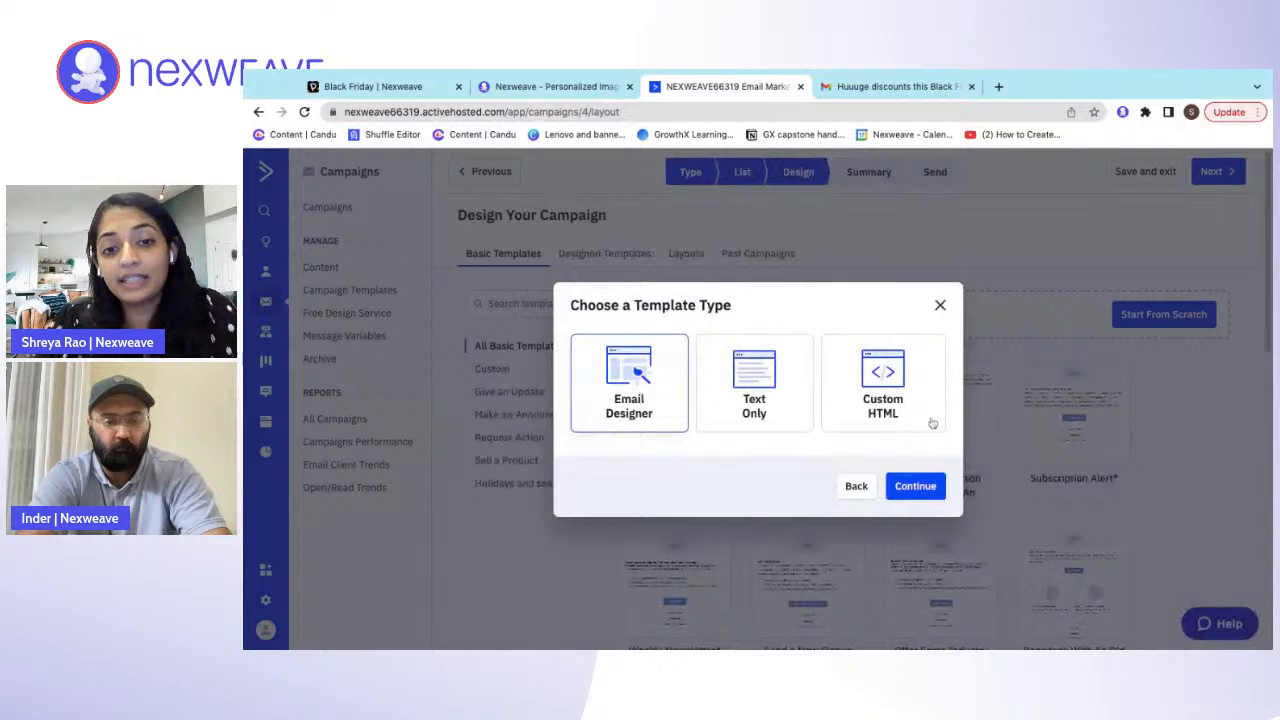
- Choose the Email Designer template type and select the custom "Nexweave Black Friday" template
{"action": "left_click", "coordinate": [930, 487]}
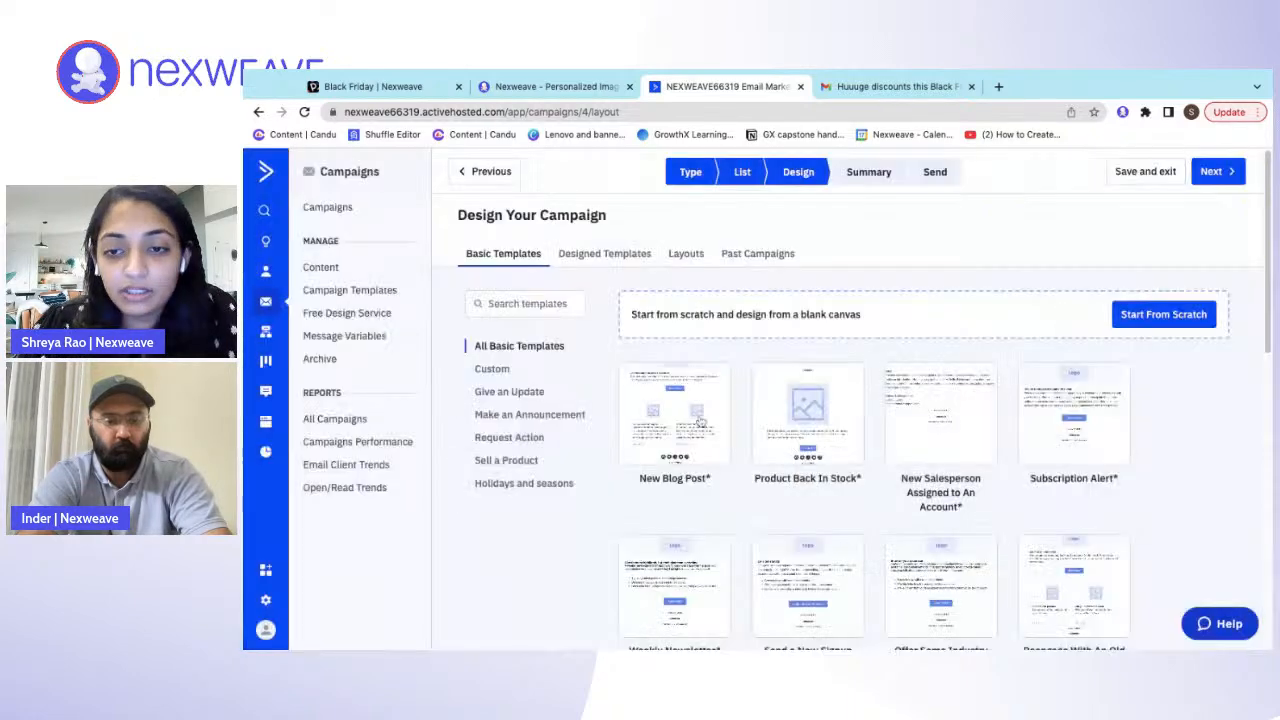
{"action": "left_click", "coordinate": [514, 371]}
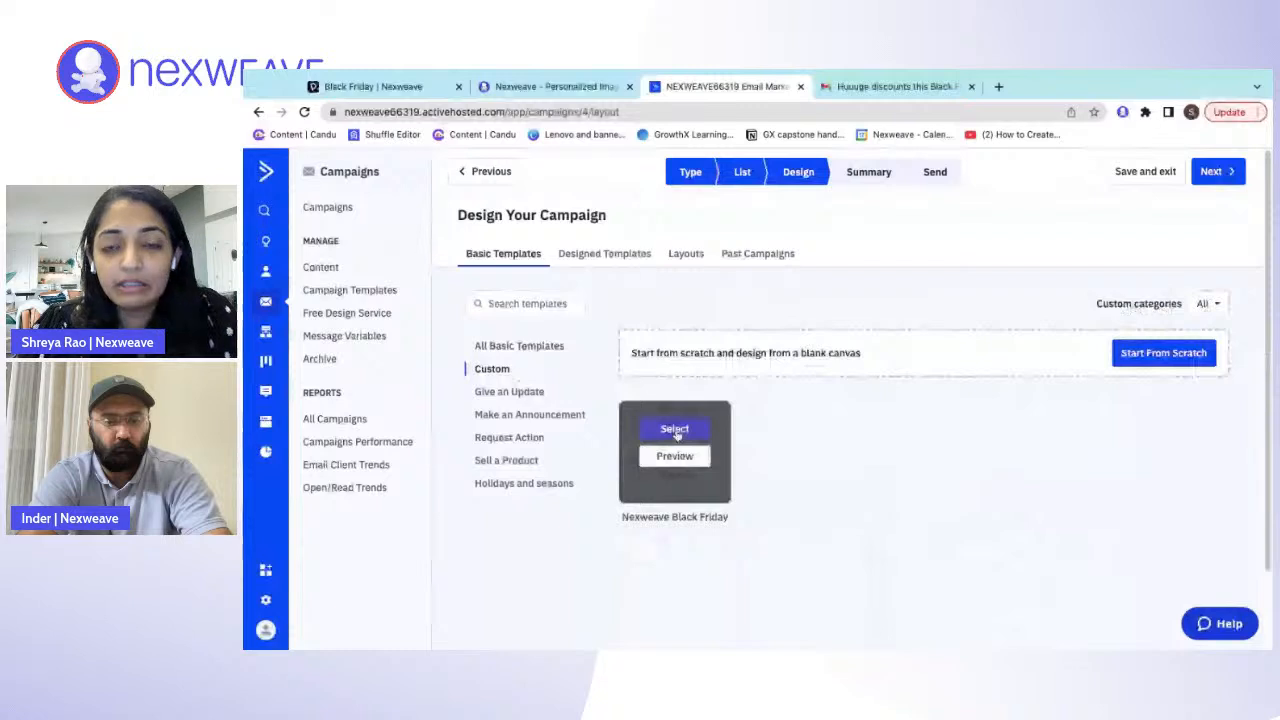
{"action": "left_click", "coordinate": [675, 429]}
- Enter "Huuuge discounts for Nexweave," as the email subject in the sender details
{"action": "left_click", "coordinate": [684, 451]}
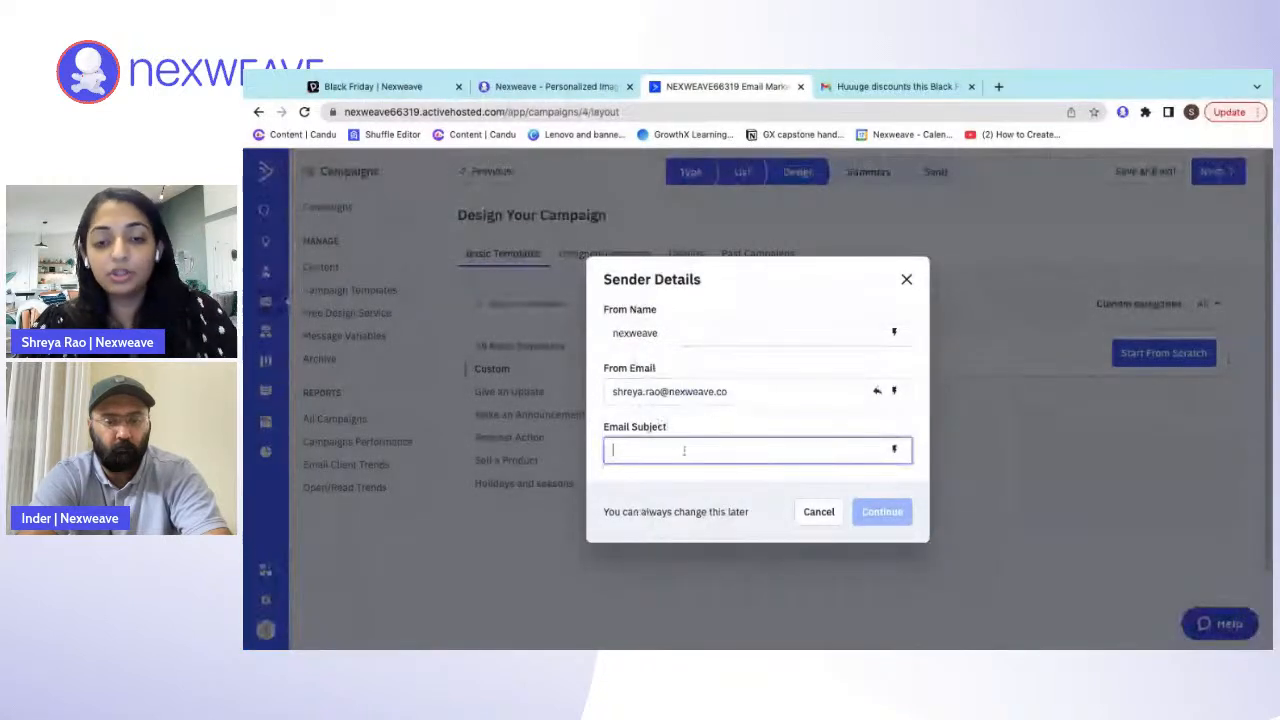
{"action": "type", "text": "Huu"}
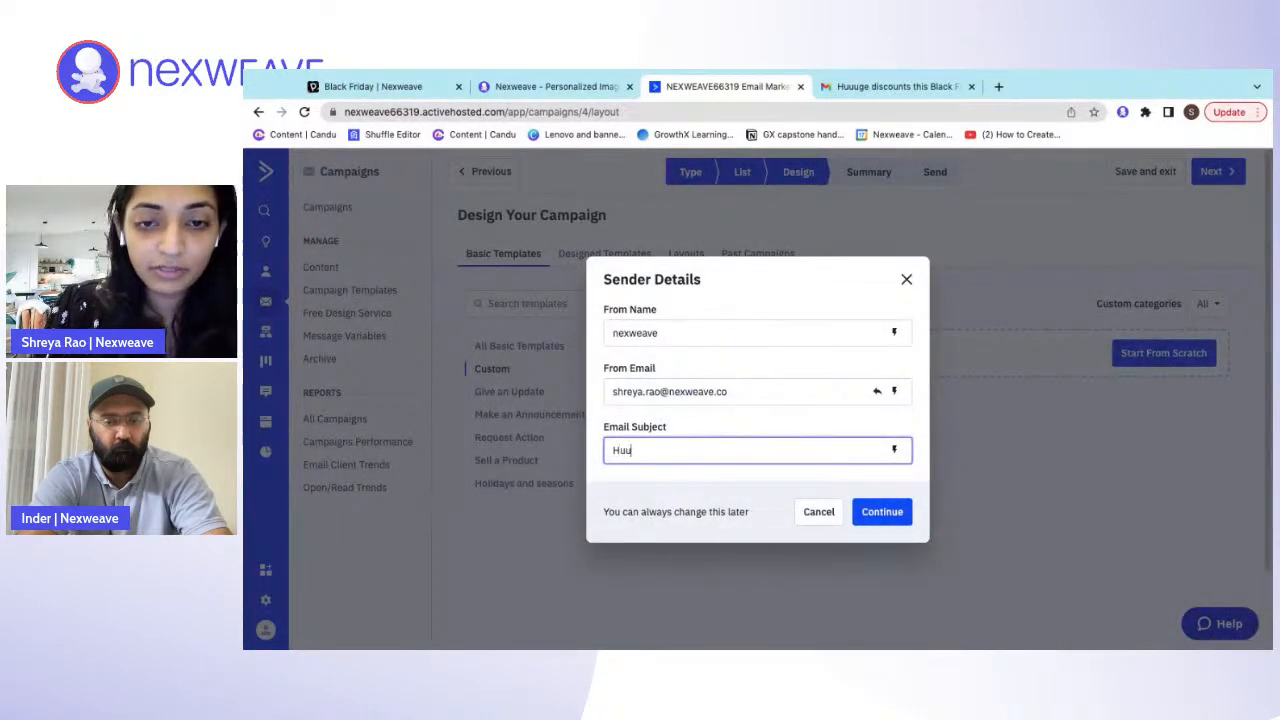
{"action": "type", "text": "uge discounts"}
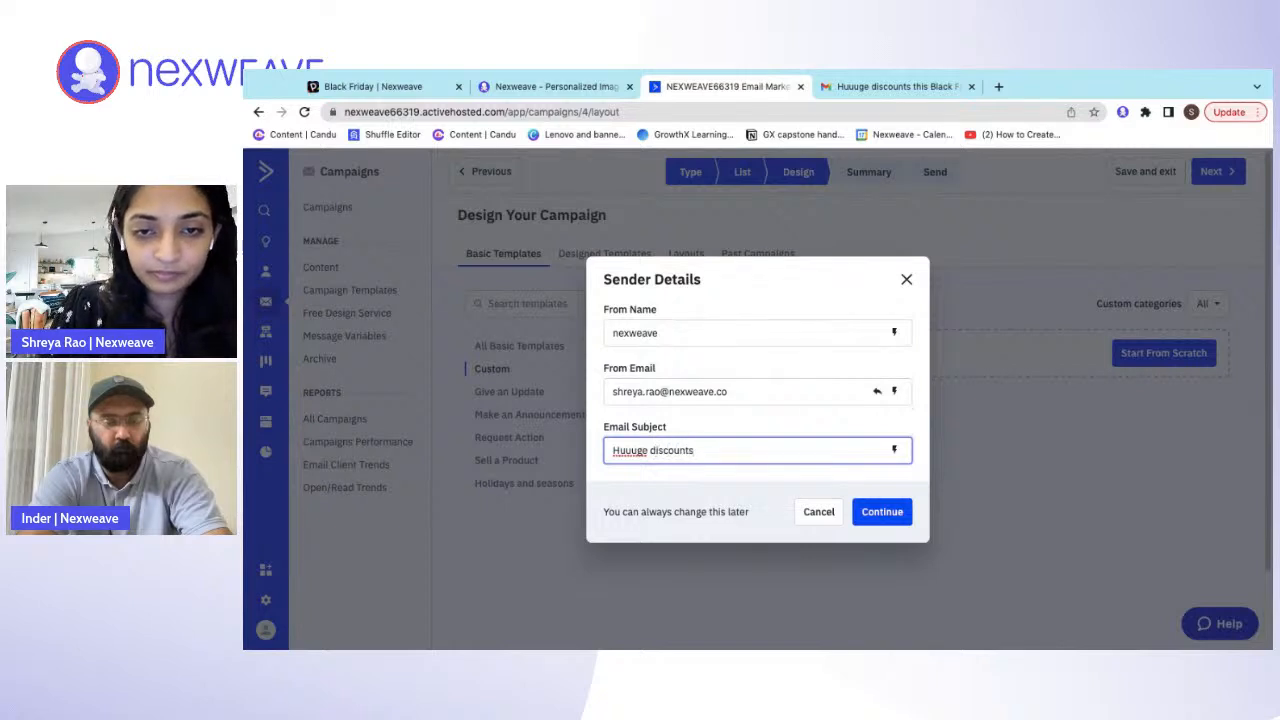
{"action": "type", "text": " for"}
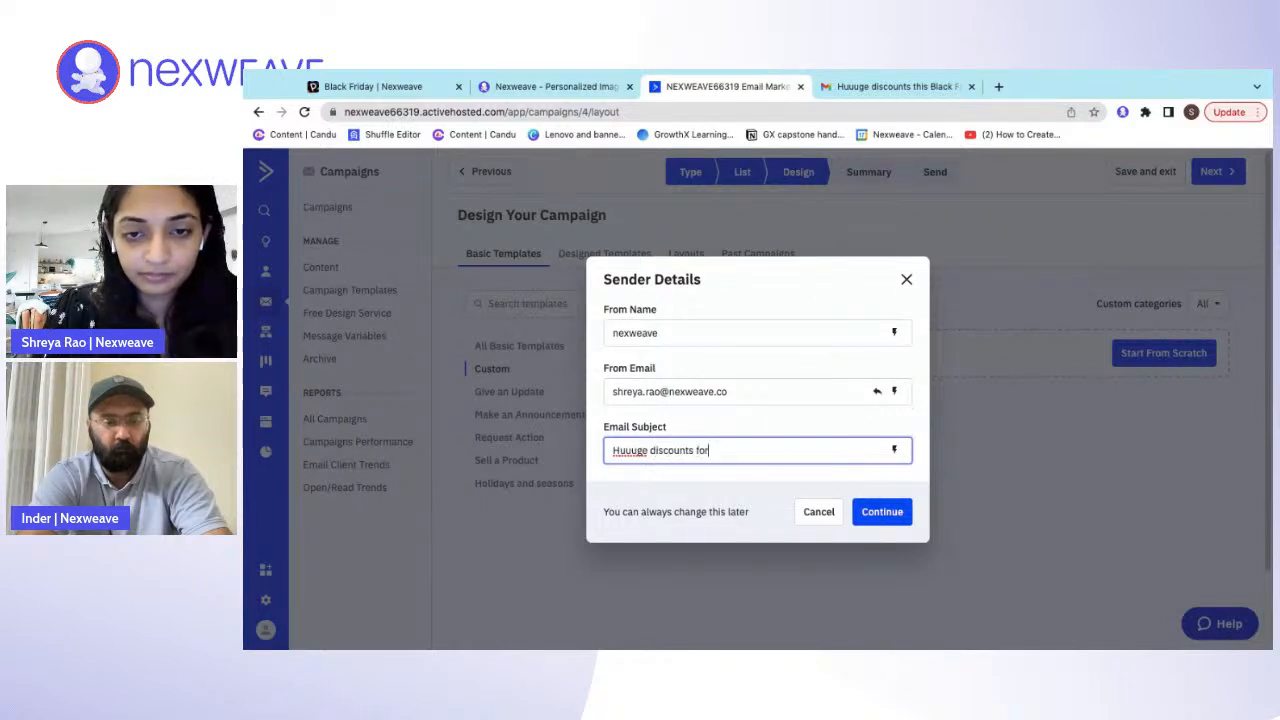
{"action": "type", "text": " Nexweave,"}
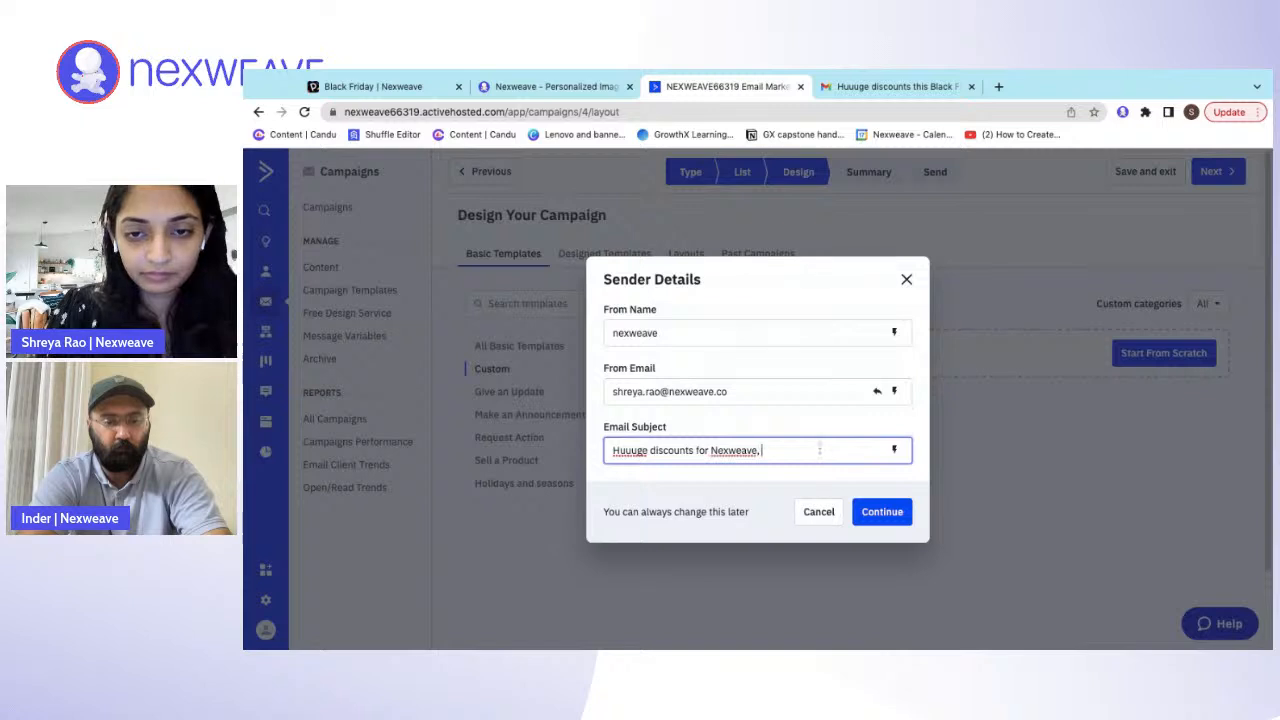
- Add the First Name personalization field and an exclamation mark to the email subject, and continue to the email editor
{"action": "left_click", "coordinate": [895, 452]}
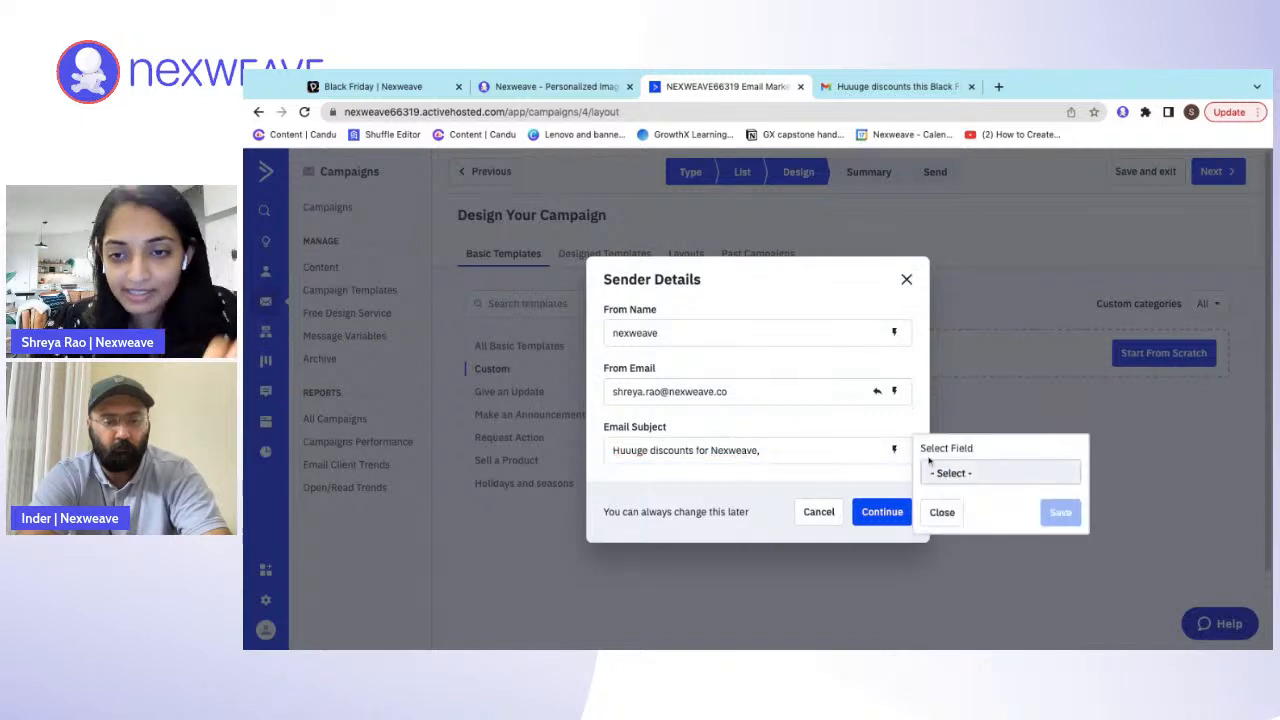
{"action": "left_click", "coordinate": [962, 473]}
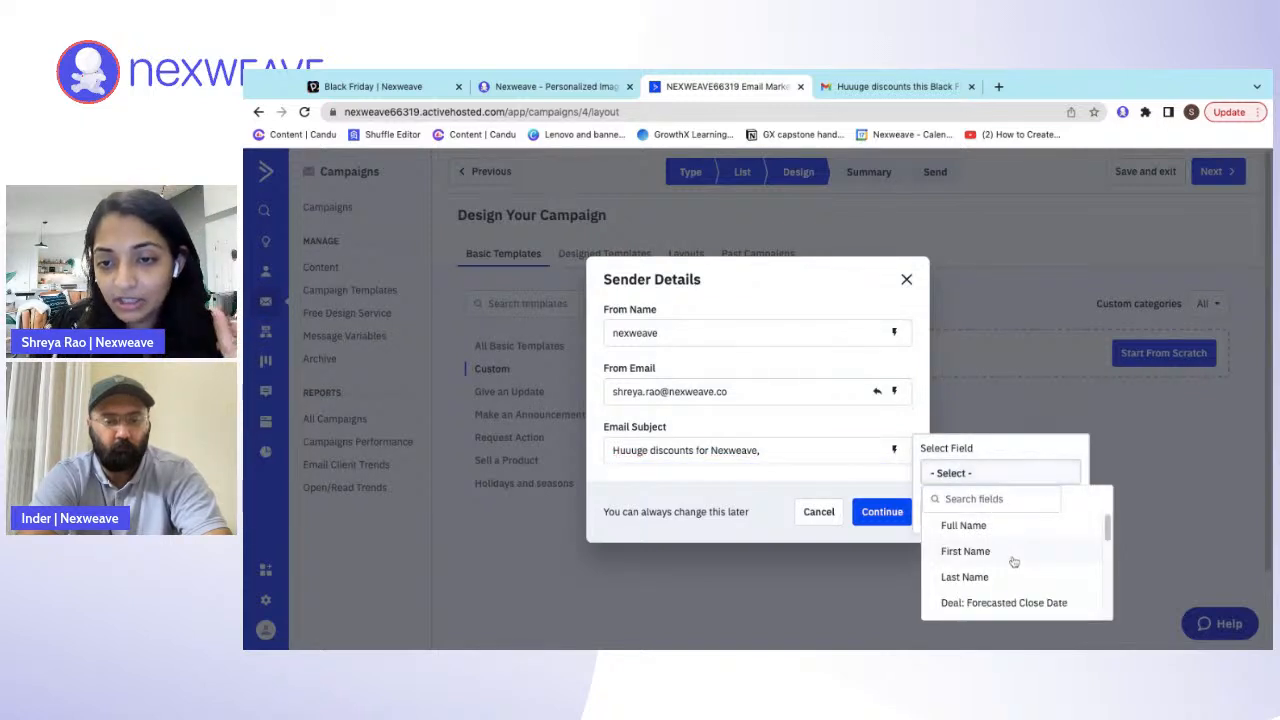
{"action": "left_click", "coordinate": [1012, 553]}
{"action": "left_click", "coordinate": [1060, 512]}
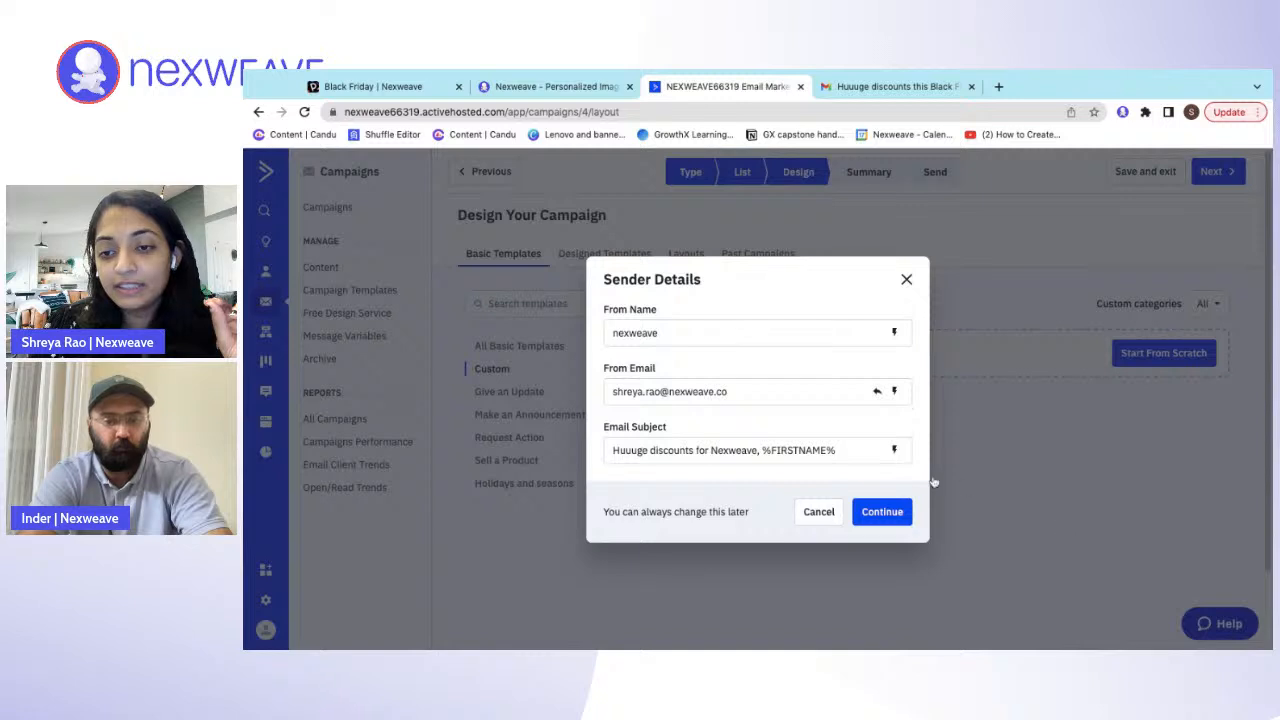
{"action": "left_click", "coordinate": [861, 450]}
{"action": "type", "text": "!"}
{"action": "left_click", "coordinate": [896, 514]}
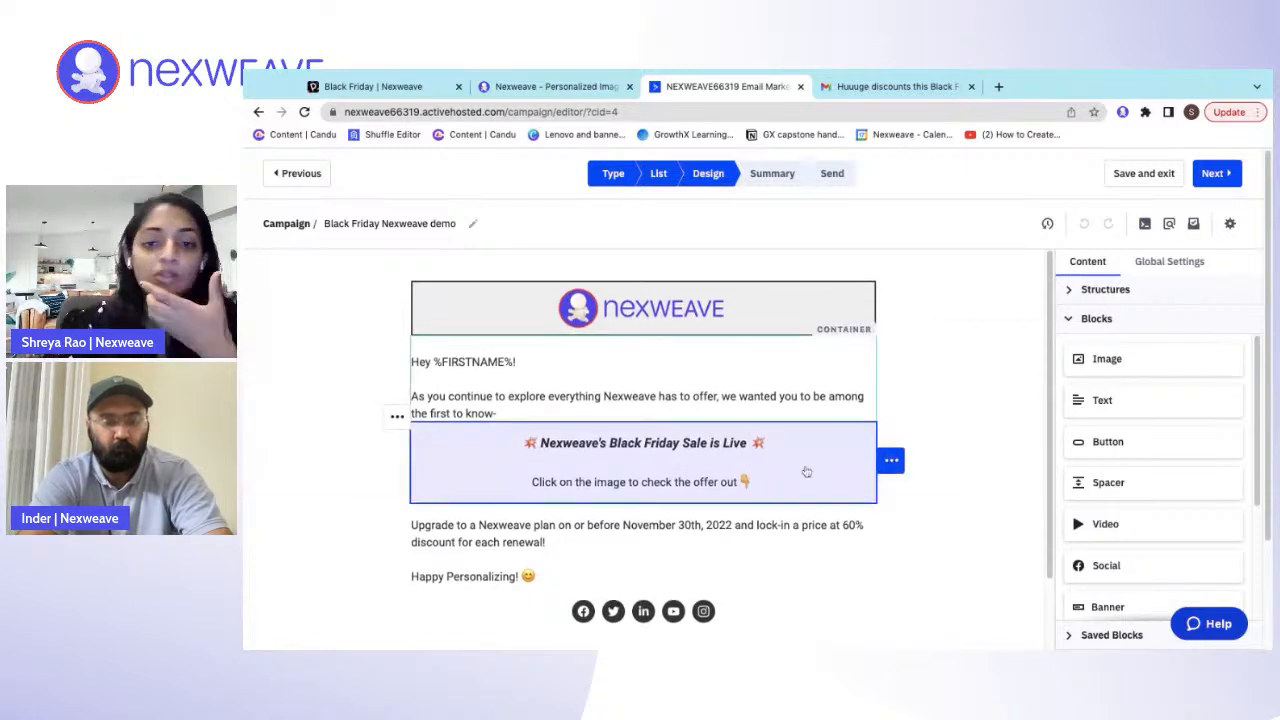
{"action": "scroll", "coordinate": [806, 471], "scroll_direction": "down", "scroll_amount": 2}
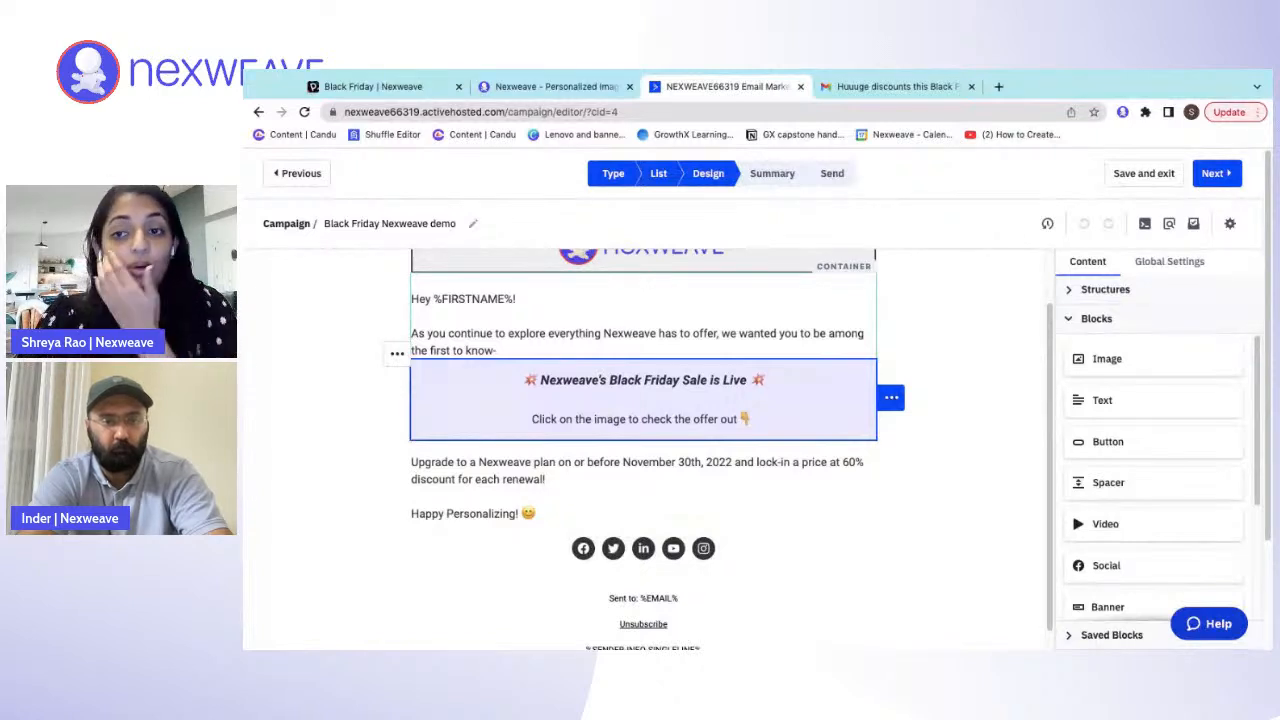
- Add an HTML block below the "Click on the image to check the offer out" text and open its code for editing
{"action": "scroll", "coordinate": [1140, 415], "scroll_direction": "down", "scroll_amount": 1}
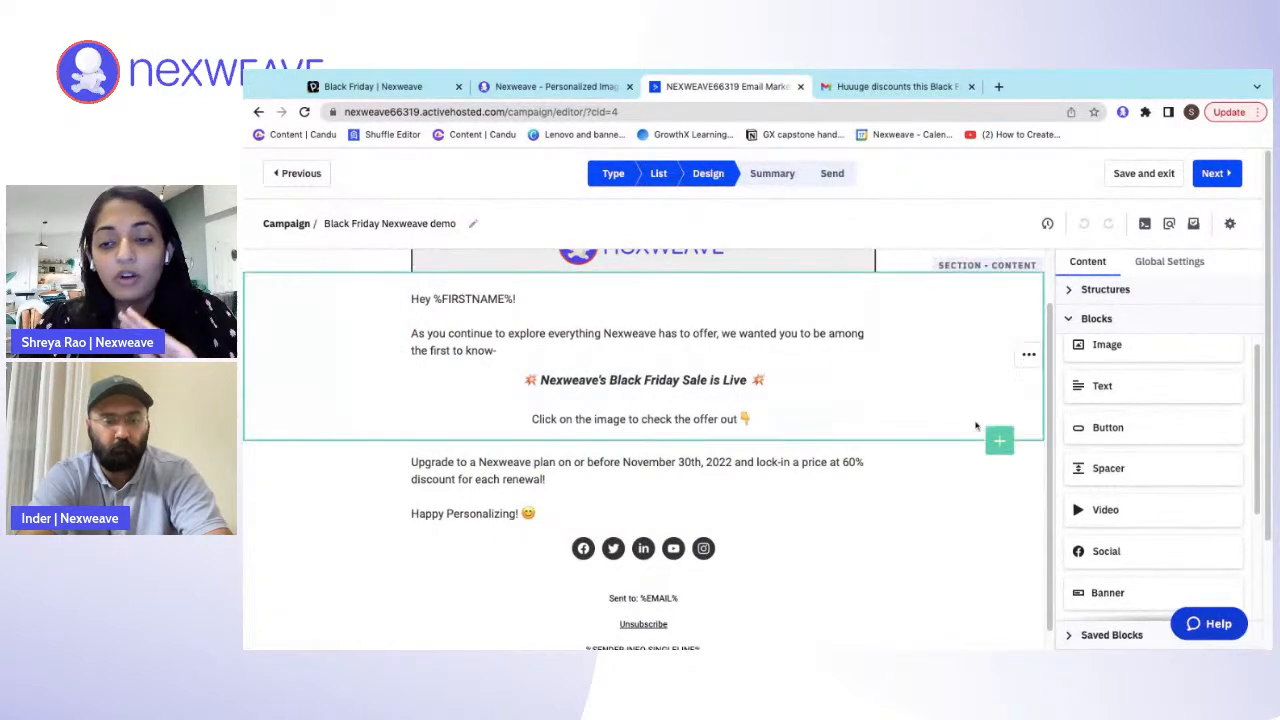
{"action": "scroll", "coordinate": [1105, 425], "scroll_direction": "down", "scroll_amount": 5}
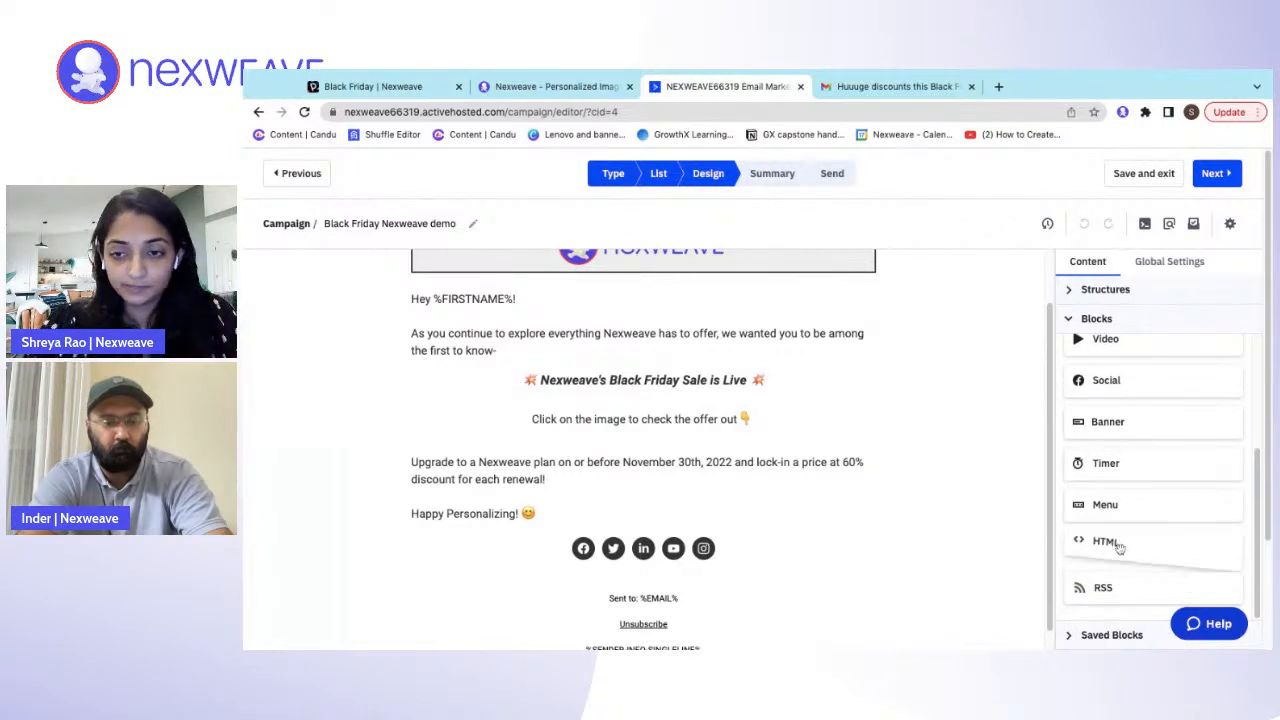
{"action": "left_click_drag", "start_coordinate": [1114, 537], "coordinate": [732, 452]}
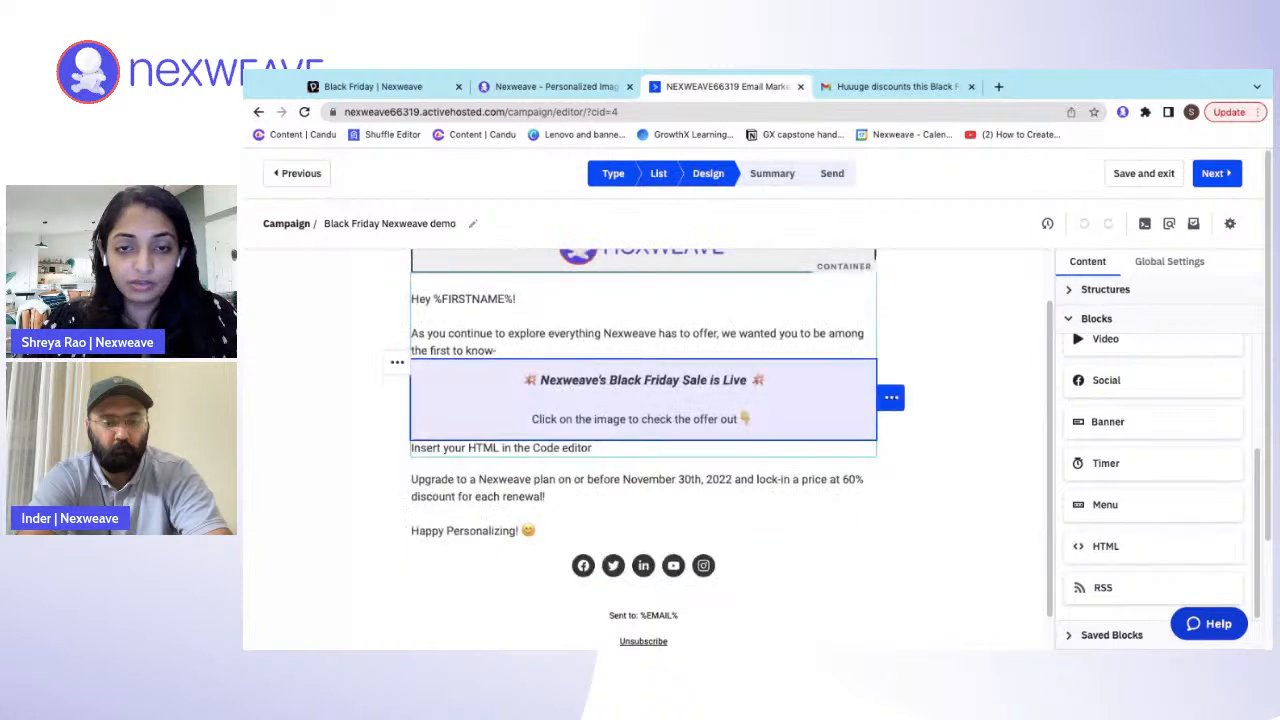
{"action": "left_click", "coordinate": [670, 453]}
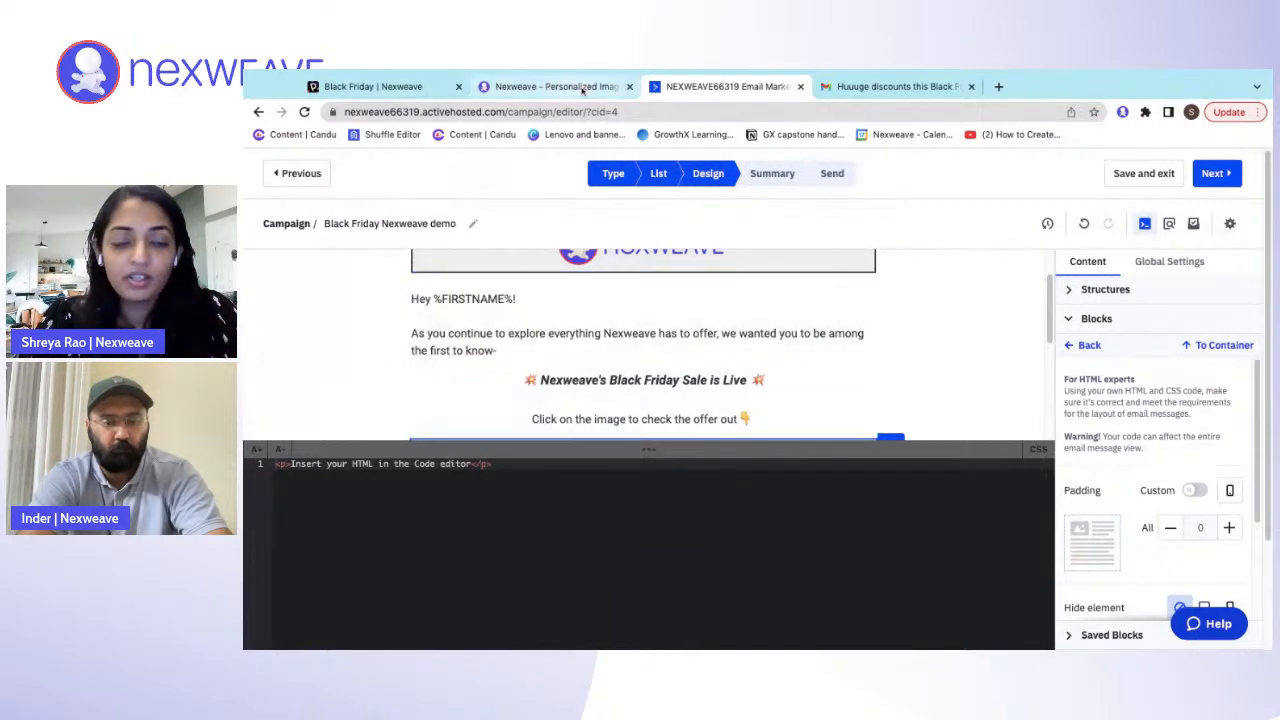
- Switch to the Nexweave campaign and choose Active Campaign as the integration for the email embed code
{"action": "left_click", "coordinate": [555, 87]}
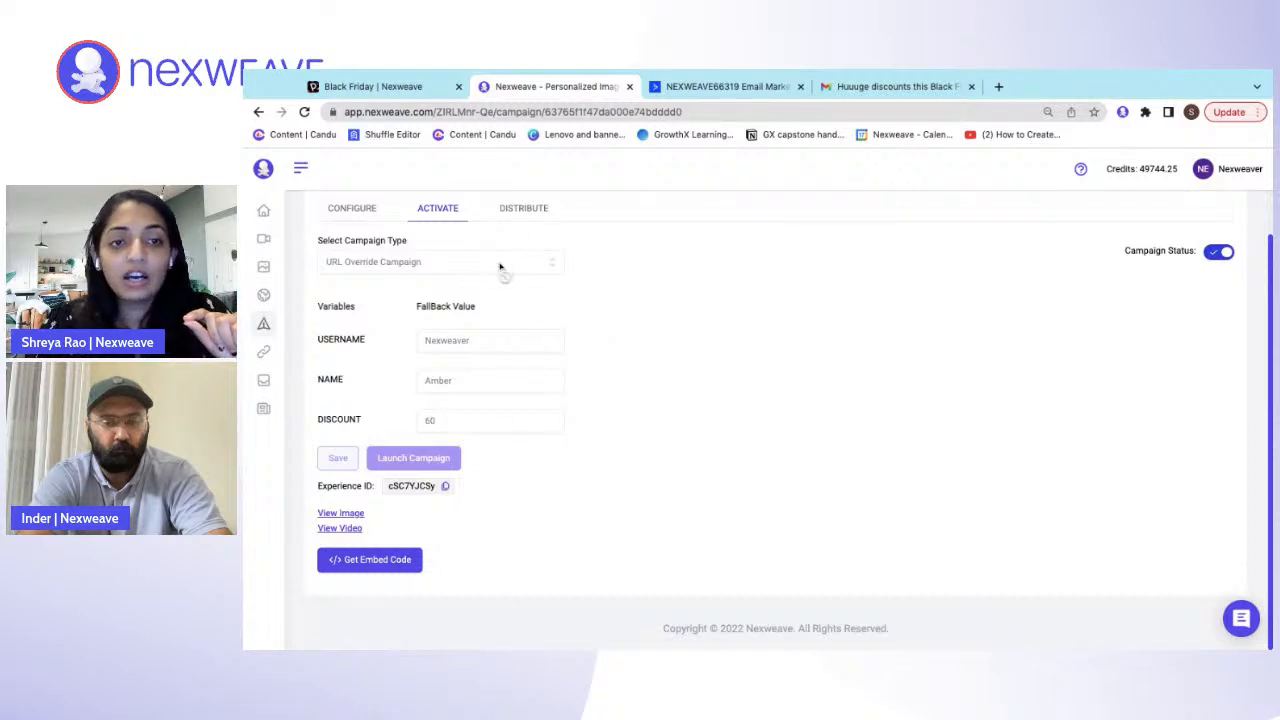
{"action": "left_click", "coordinate": [404, 563]}
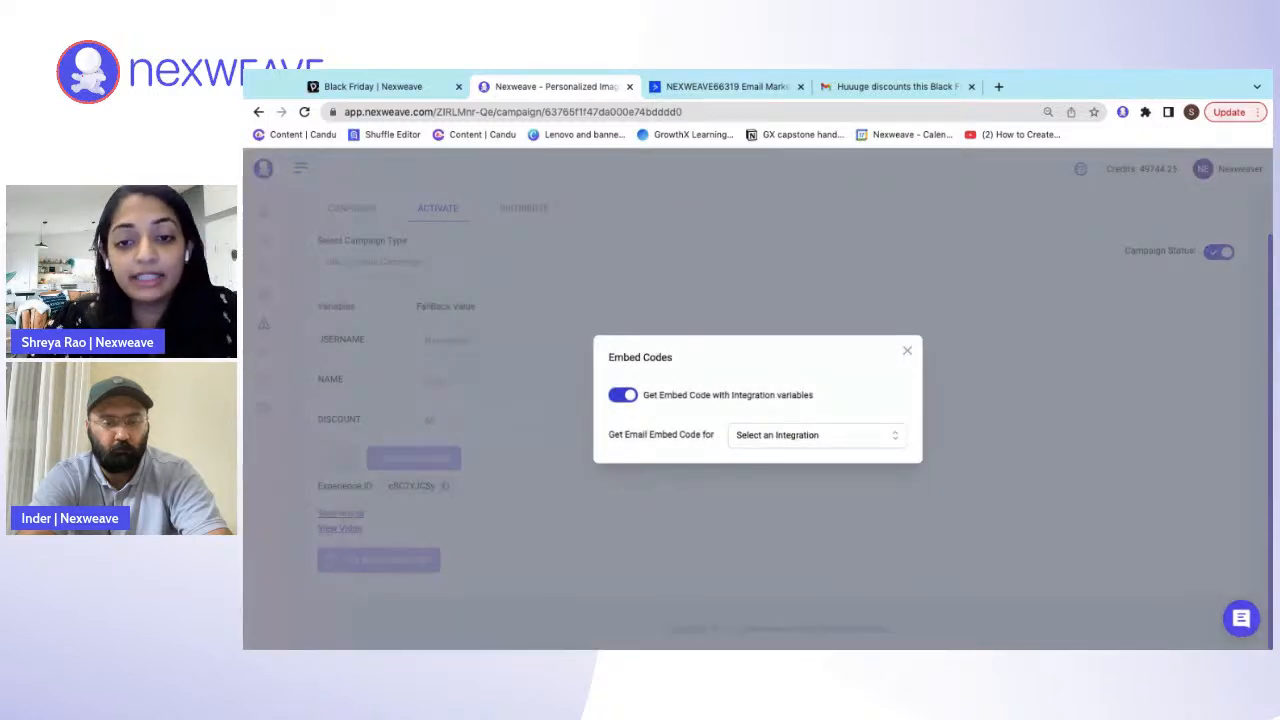
{"action": "left_click", "coordinate": [766, 438]}
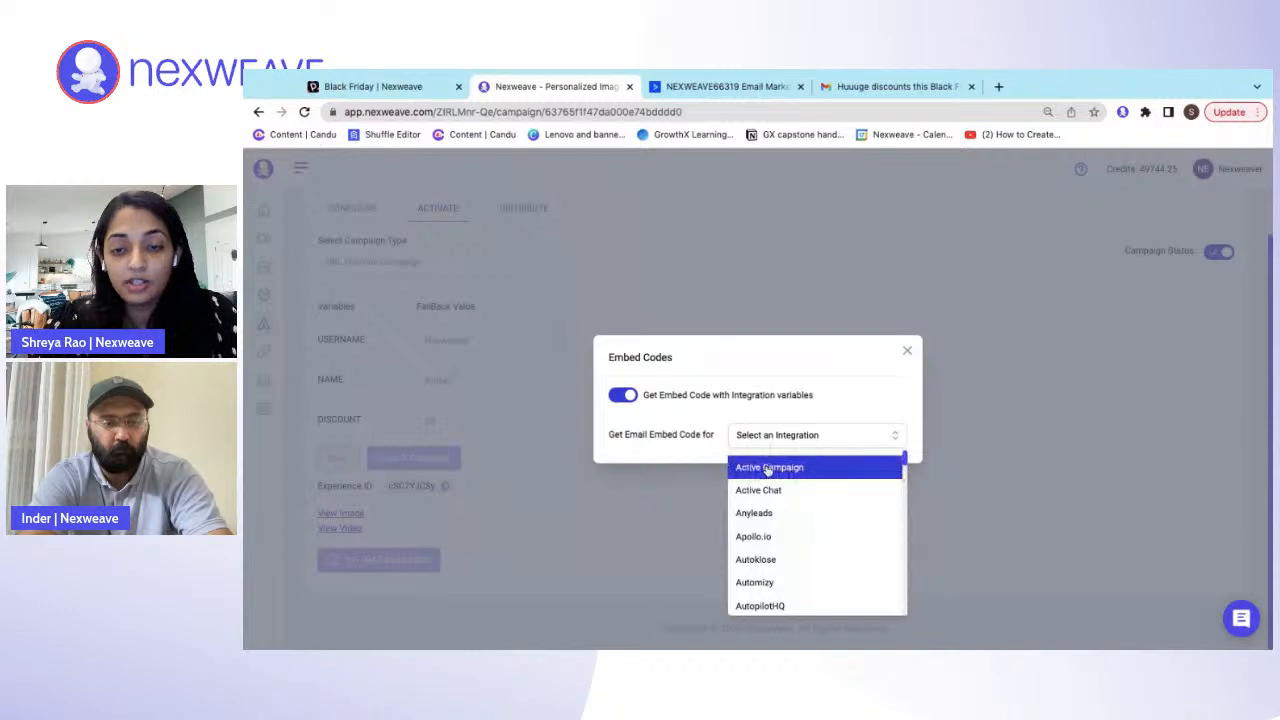
{"action": "left_click", "coordinate": [767, 467]}
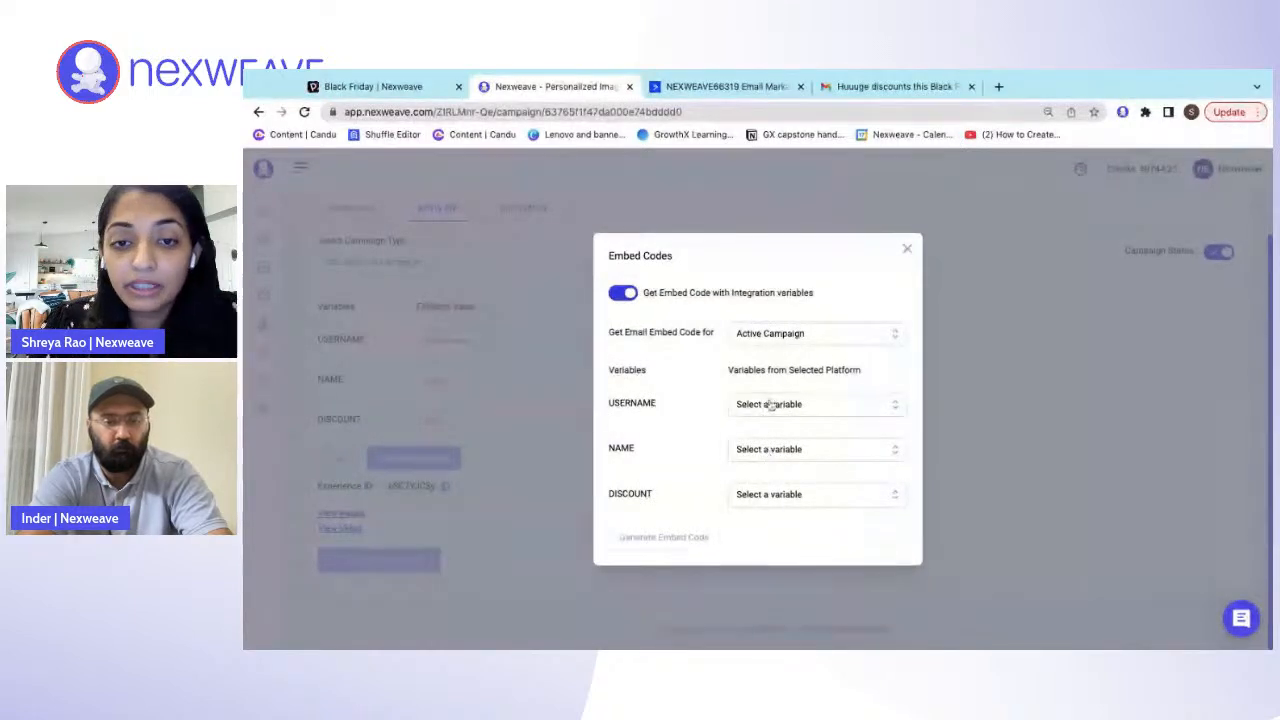
{"action": "left_click", "coordinate": [776, 340]}
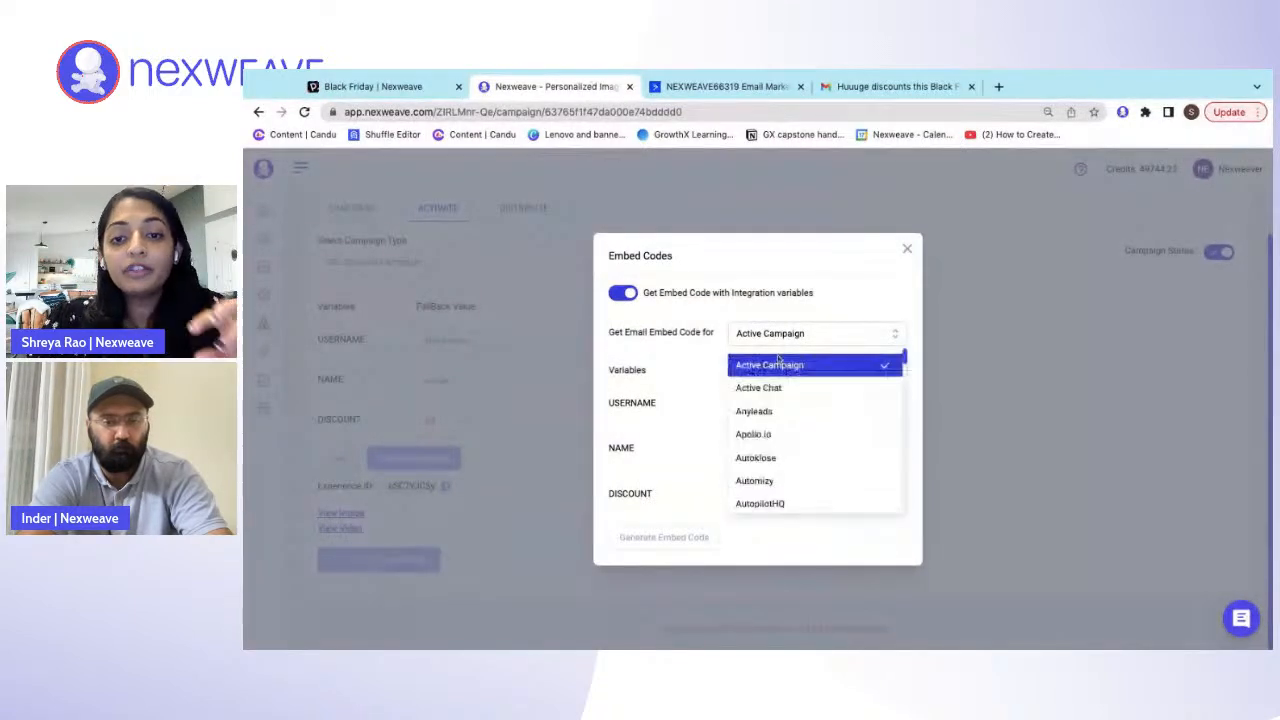
{"action": "left_click", "coordinate": [782, 367]}
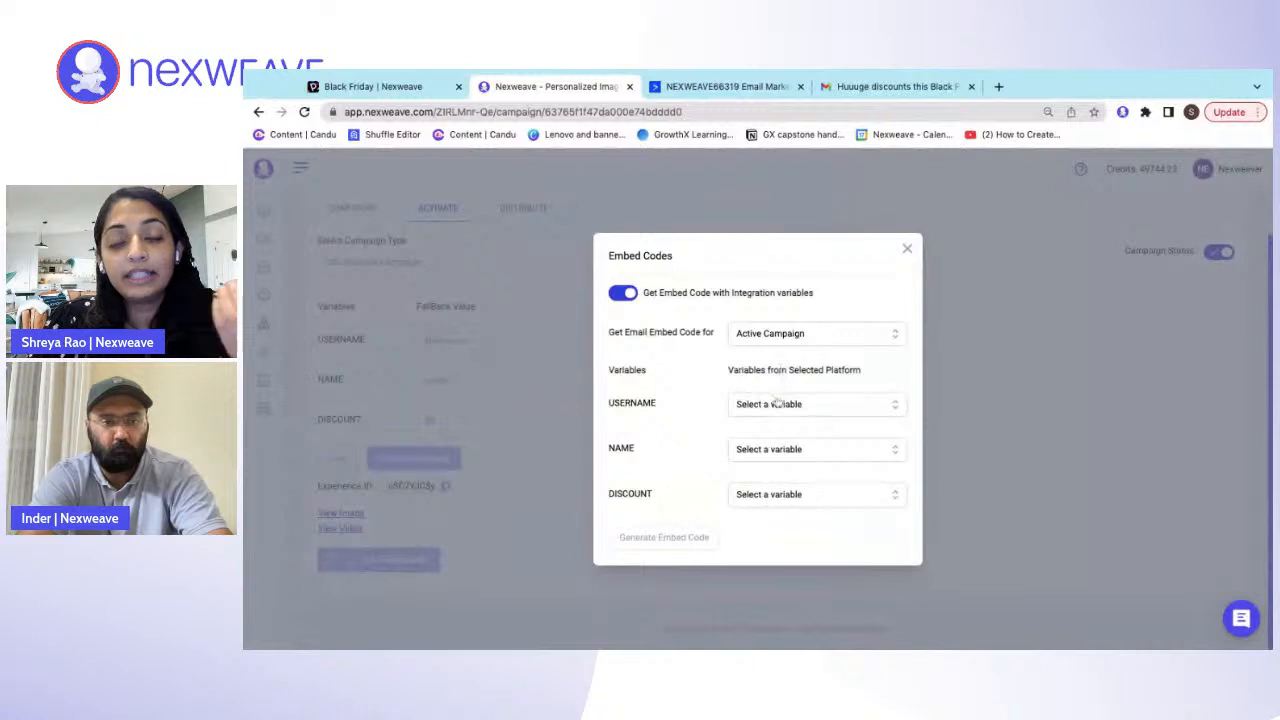
- Try entering {{first.name}} as a custom variable for USERNAME, clear it, and close the embed code settings
{"action": "left_click", "coordinate": [779, 406]}
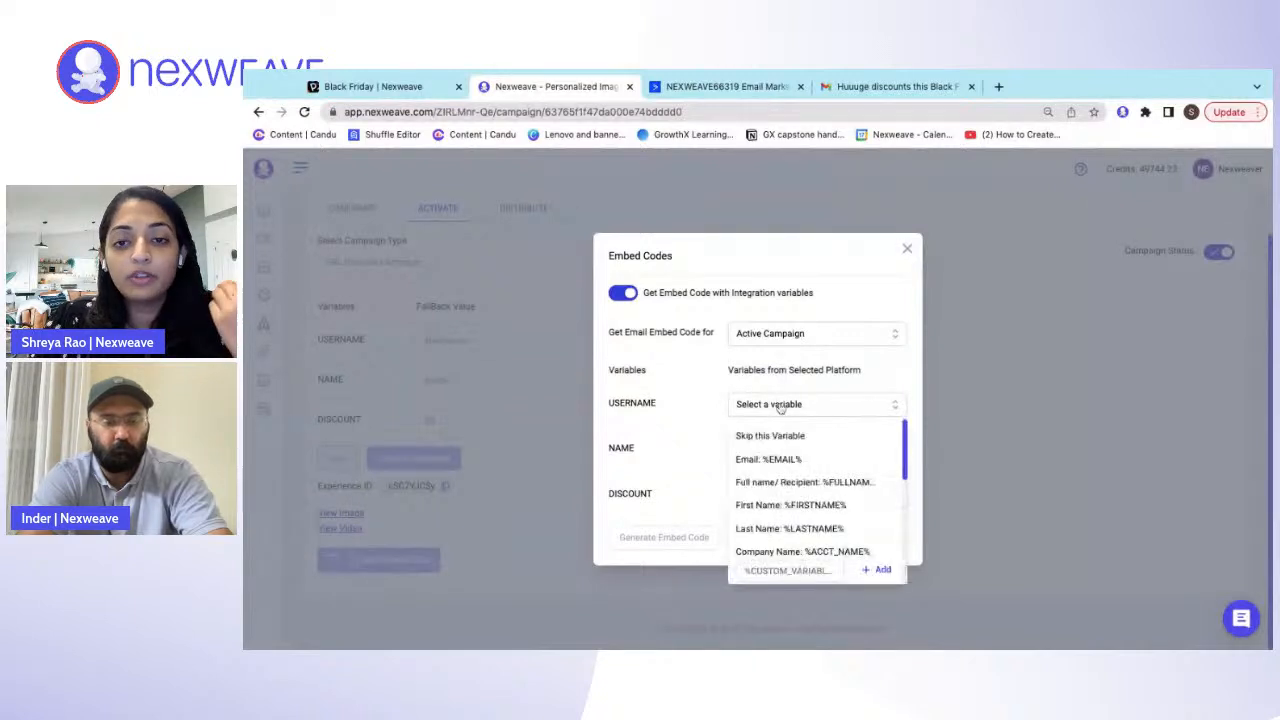
{"action": "scroll", "coordinate": [802, 484], "scroll_direction": "down", "scroll_amount": 1}
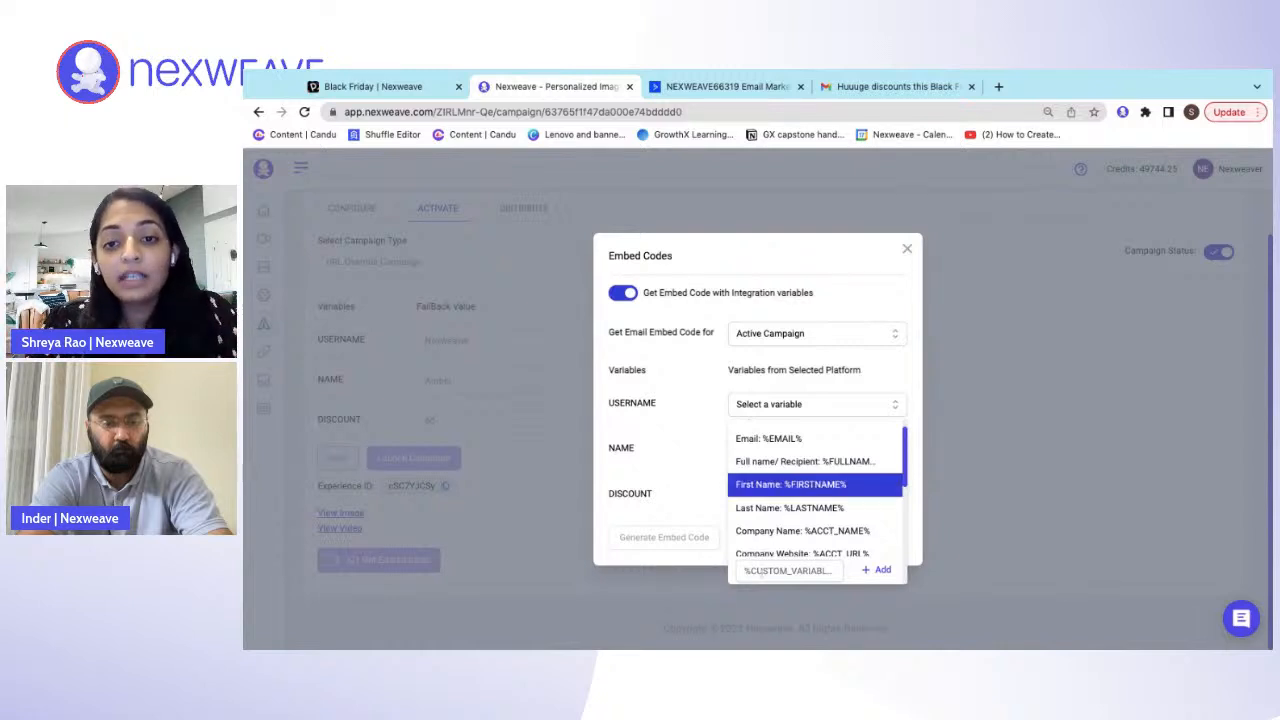
{"action": "left_click", "coordinate": [760, 570]}
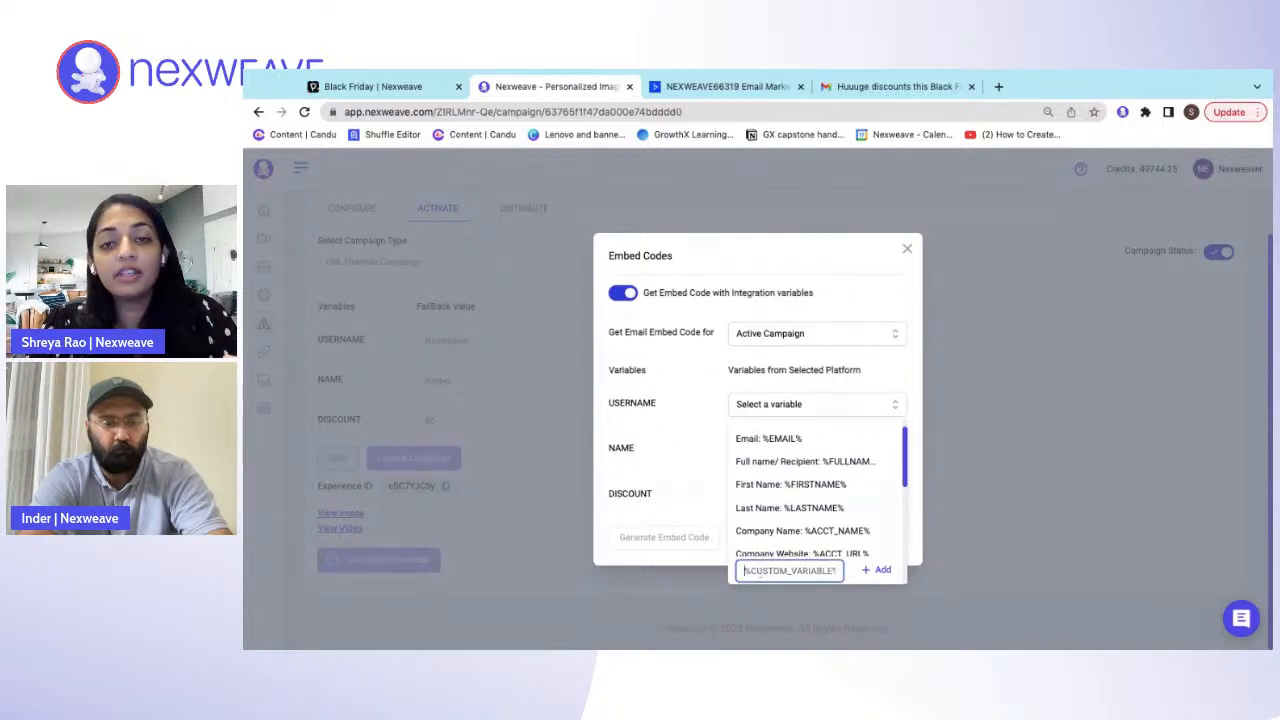
{"action": "scroll", "coordinate": [768, 485], "scroll_direction": "down", "scroll_amount": 5}
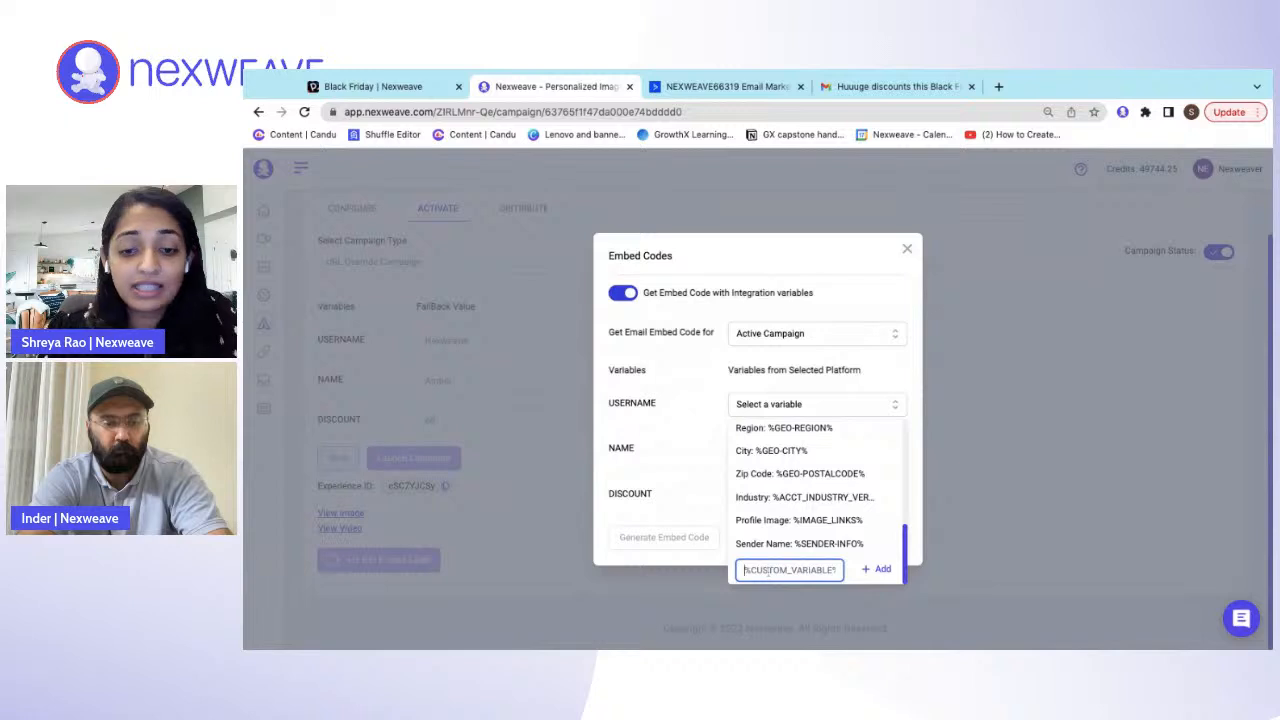
{"action": "type", "text": "{{"}
{"action": "key", "text": "Escape"}
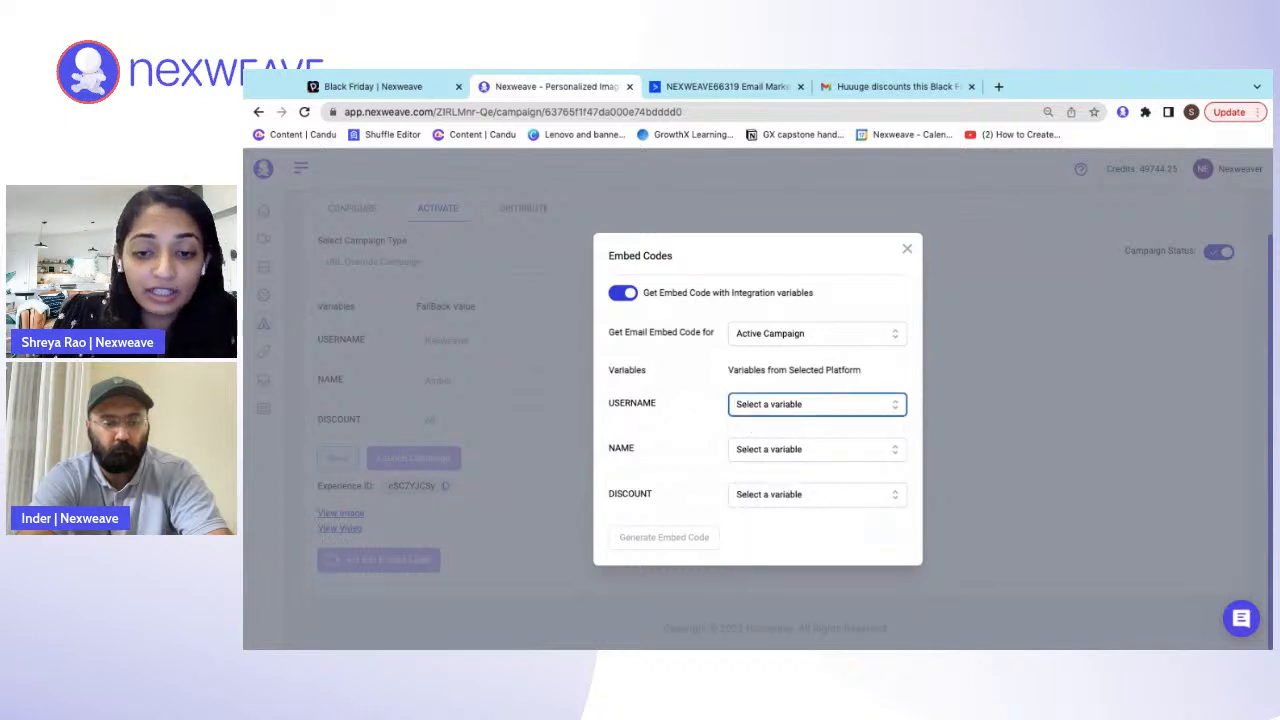
{"action": "left_click", "coordinate": [799, 407]}
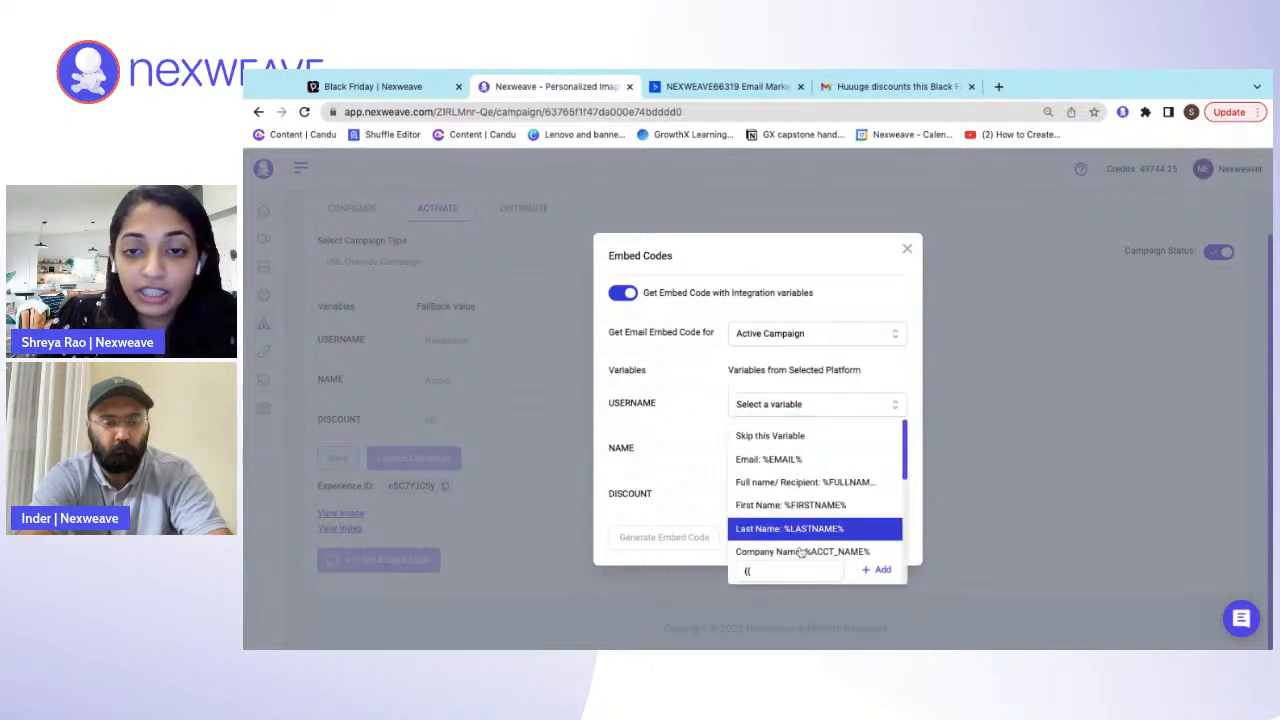
{"action": "left_click", "coordinate": [786, 570]}
{"action": "type", "text": "{fir"}
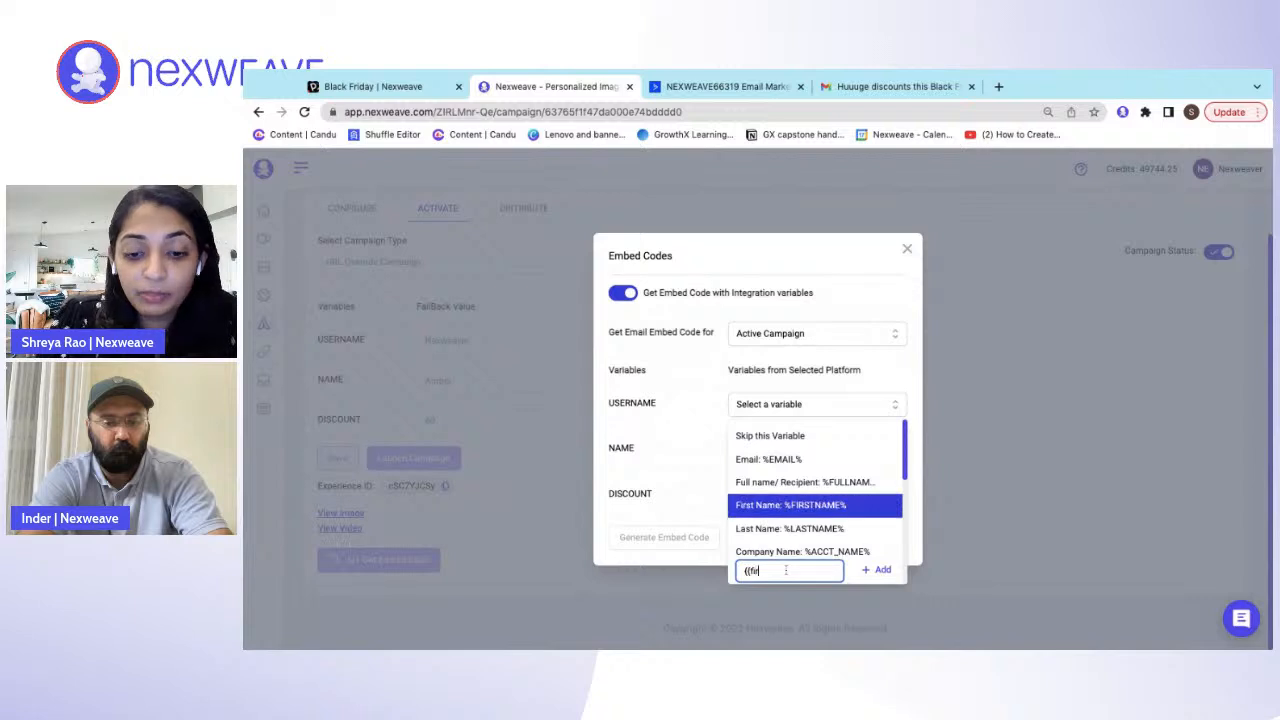
{"action": "type", "text": "st.name"}
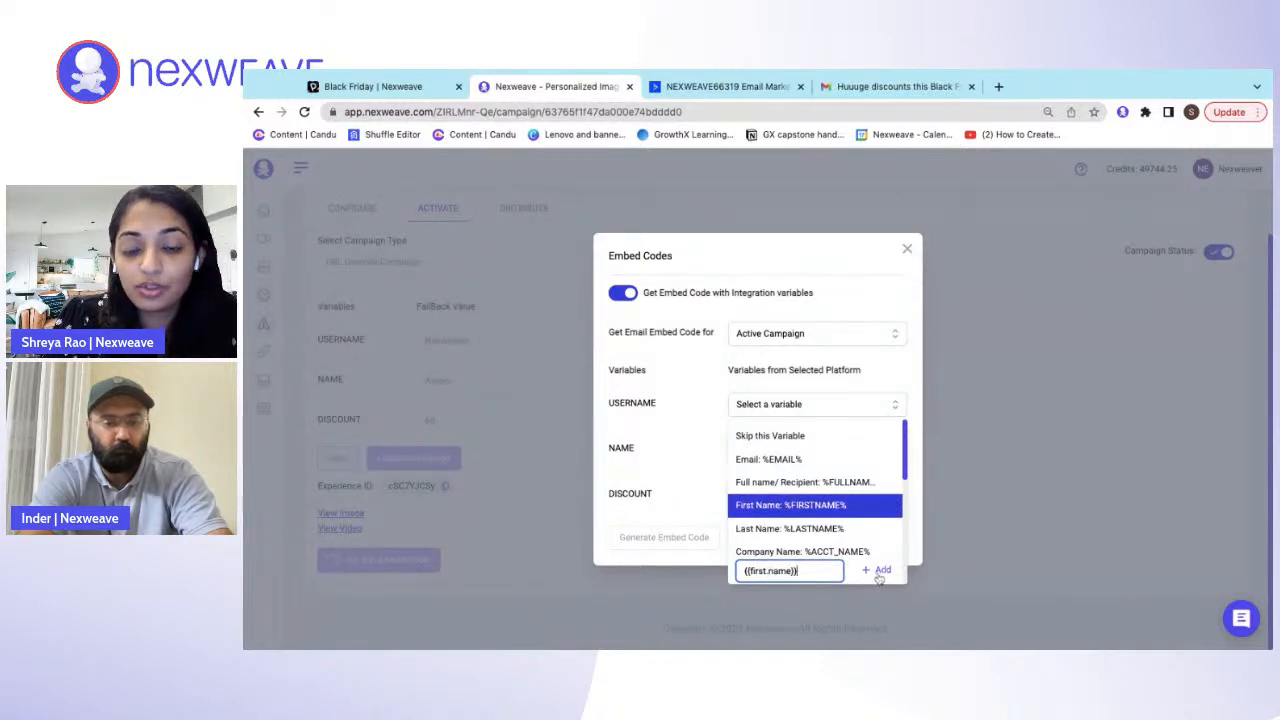
{"action": "key", "text": "ctrl+a"}
{"action": "key", "text": "BackSpace"}
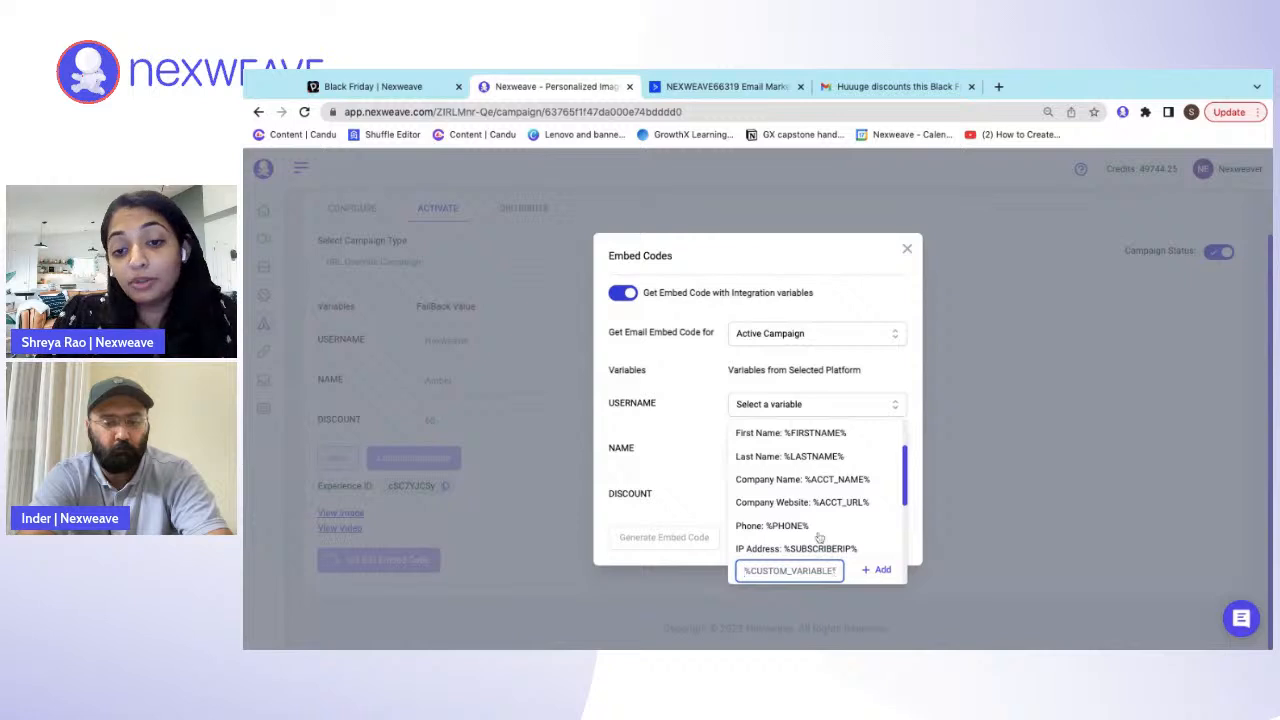
{"action": "left_click", "coordinate": [987, 435]}
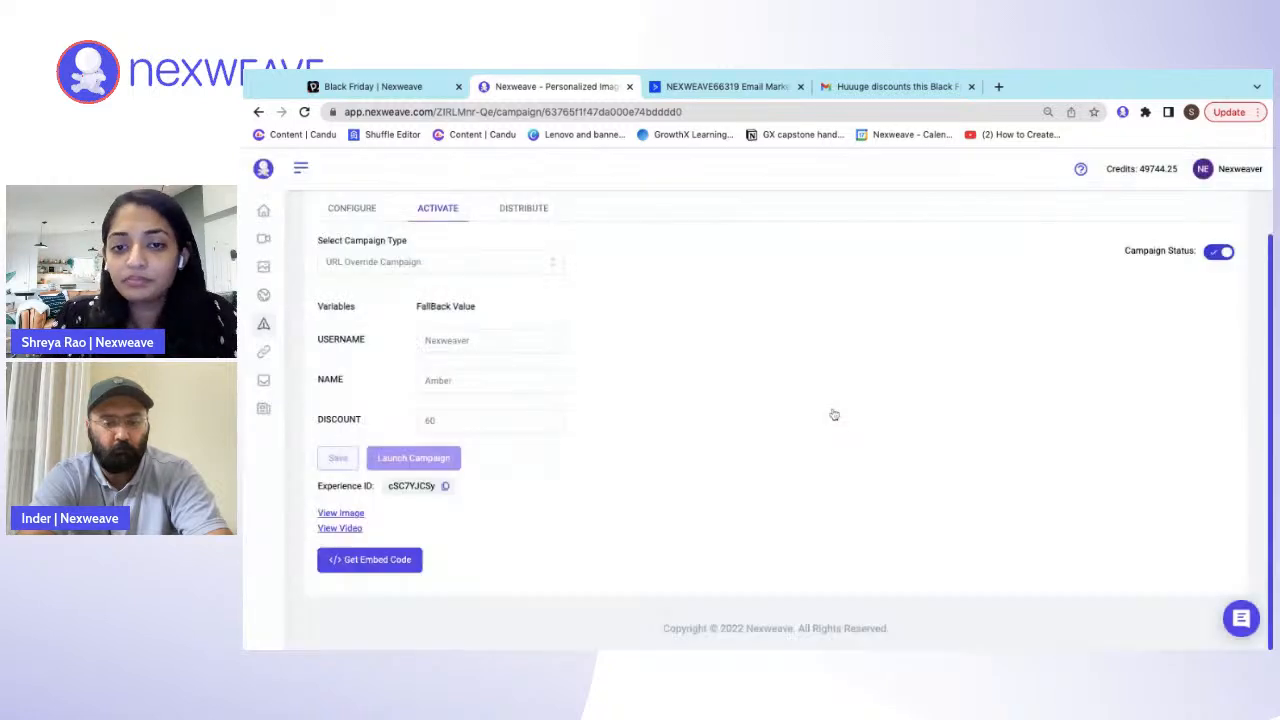
- Reopen the embed code settings and map both USERNAME and NAME to First Name: %FIRSTNAME%
{"action": "left_click", "coordinate": [369, 559]}
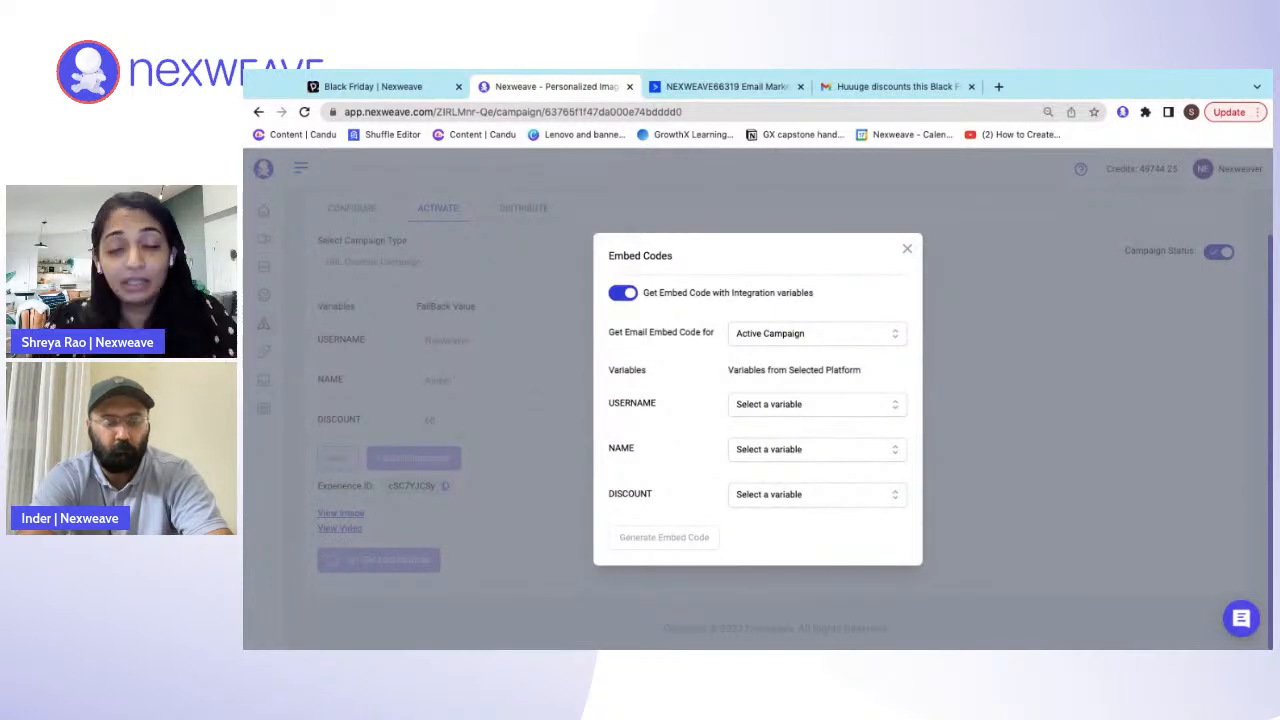
{"action": "left_click", "coordinate": [800, 404]}
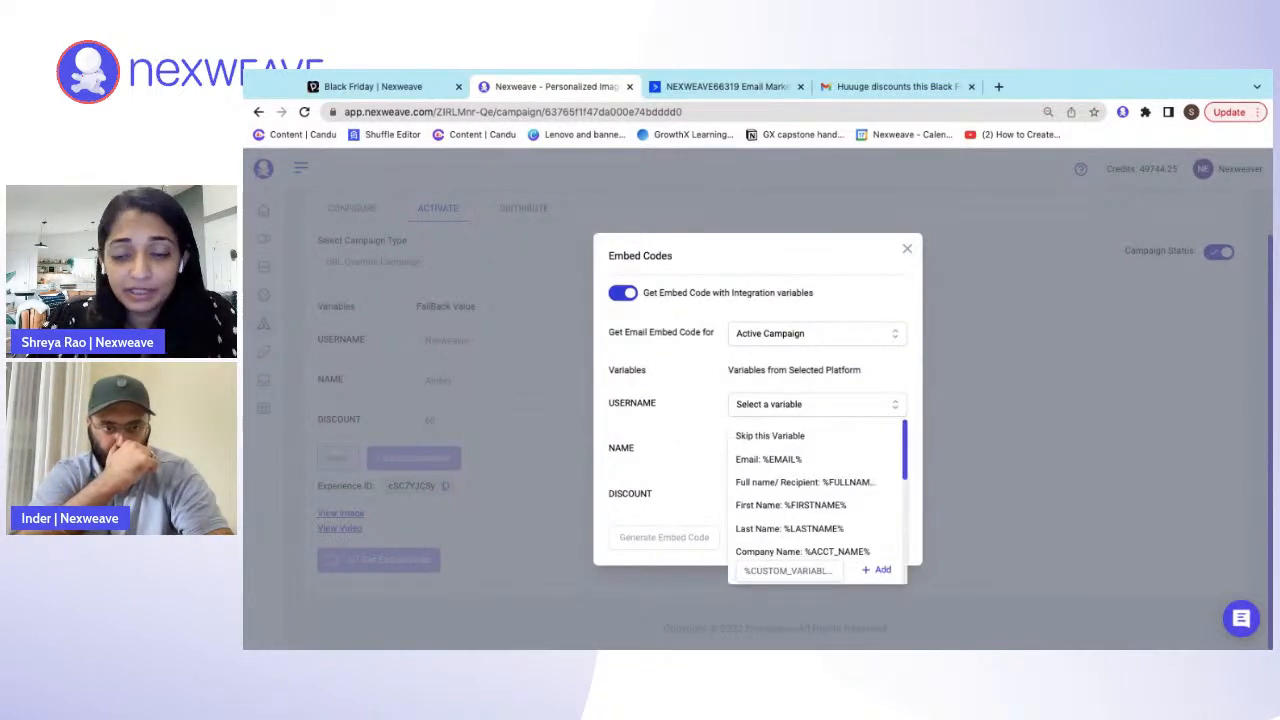
{"action": "left_click", "coordinate": [789, 505]}
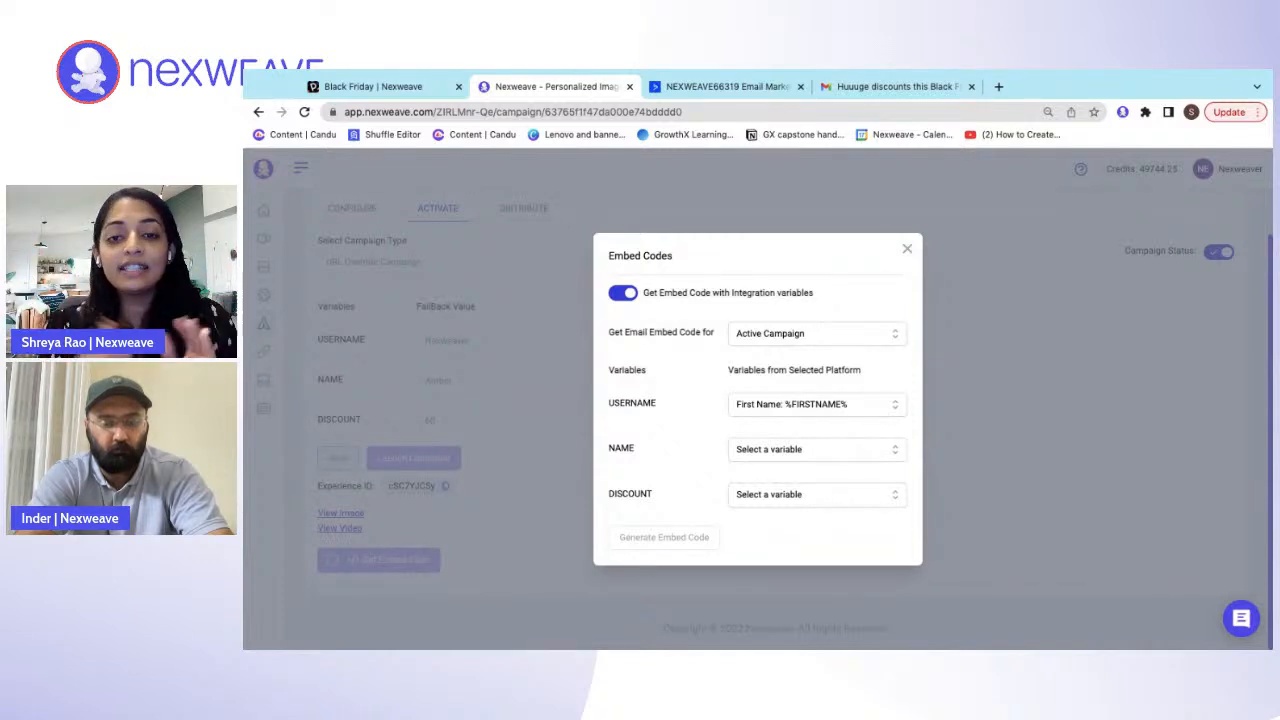
{"action": "left_click", "coordinate": [778, 452]}
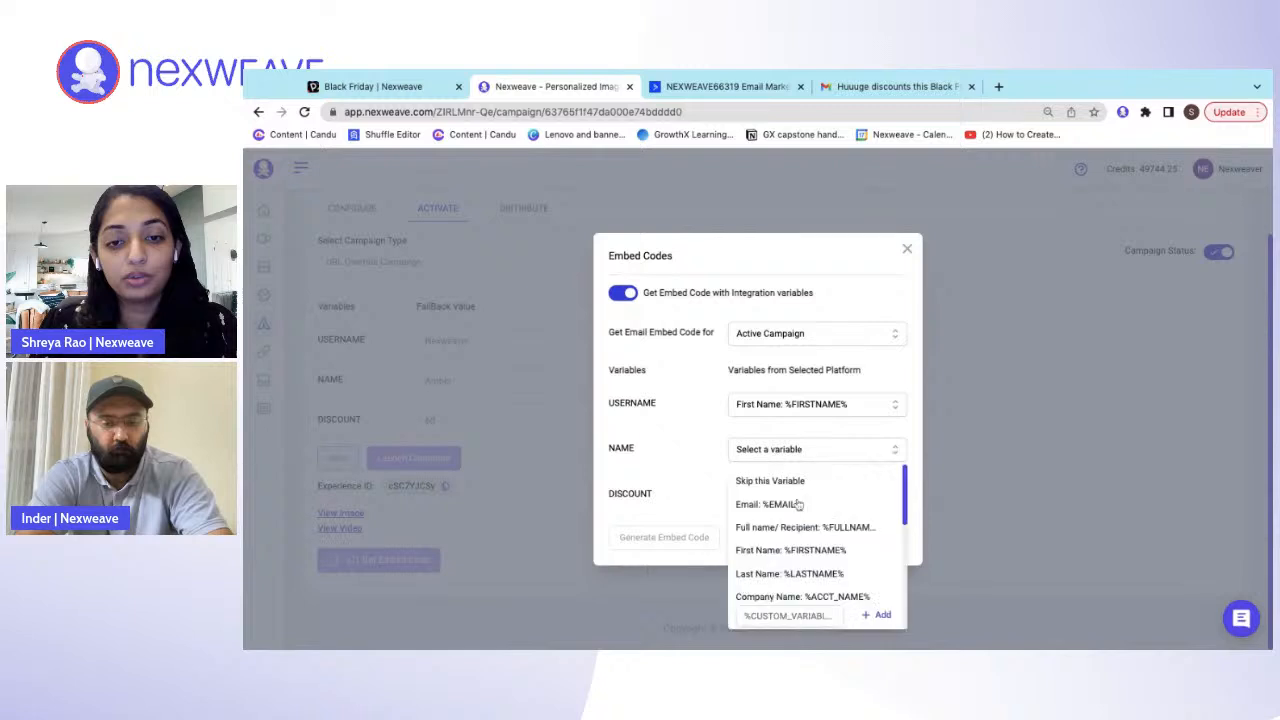
{"action": "left_click", "coordinate": [813, 551]}
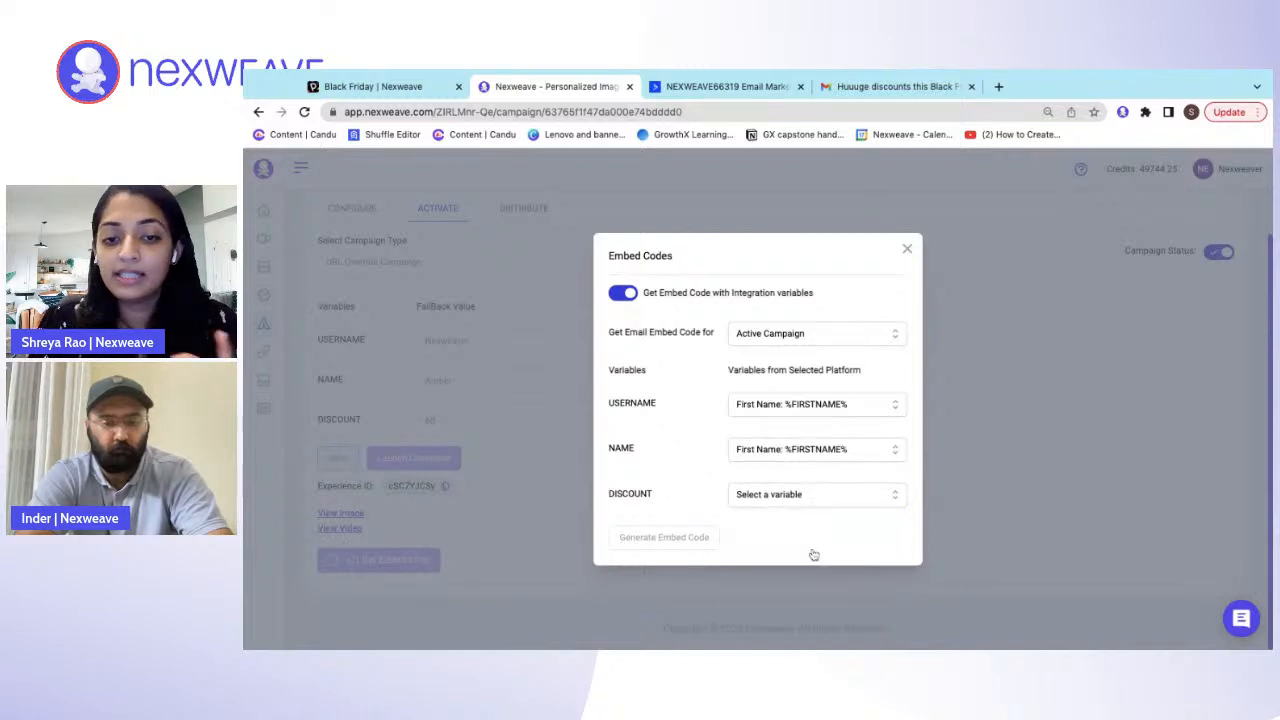
- Look through the Active Campaign variables offered for DISCOUNT and close the embed code settings
{"action": "left_click", "coordinate": [789, 498]}
{"action": "scroll", "coordinate": [793, 555], "scroll_direction": "down", "scroll_amount": 3}
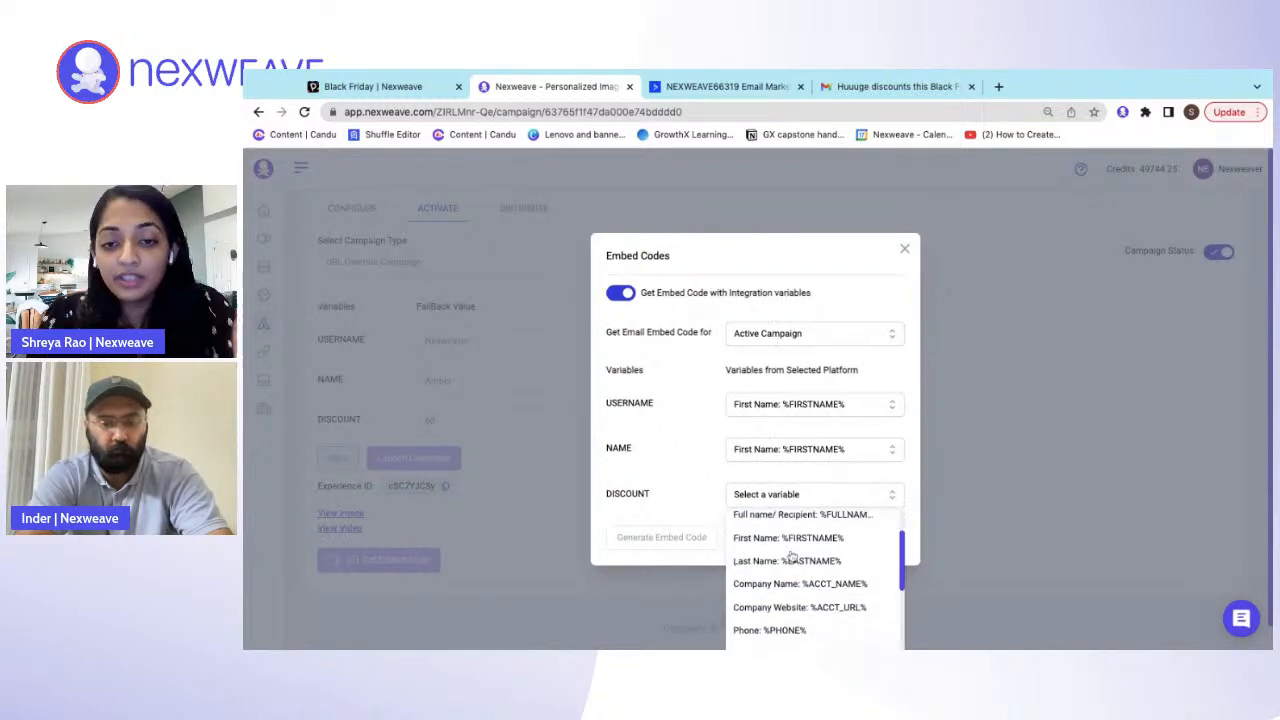
{"action": "scroll", "coordinate": [793, 555], "scroll_direction": "down", "scroll_amount": 6}
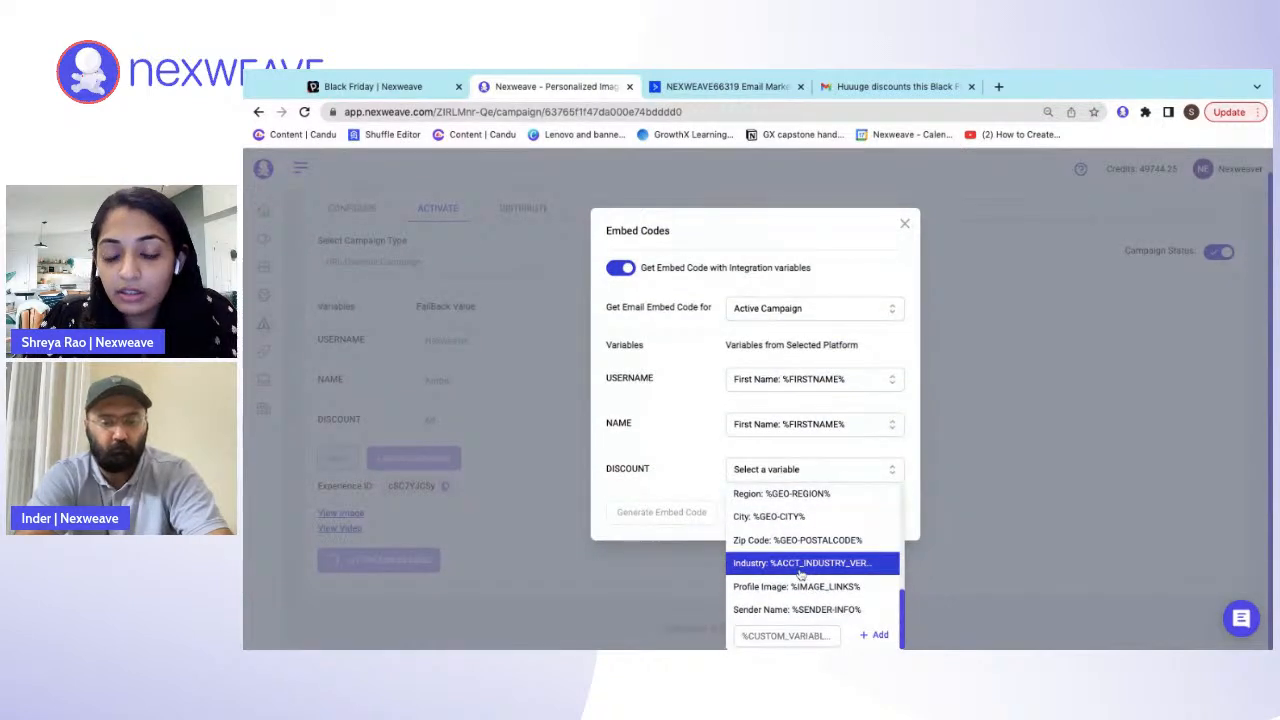
{"action": "scroll", "coordinate": [800, 575], "scroll_direction": "up", "scroll_amount": 4}
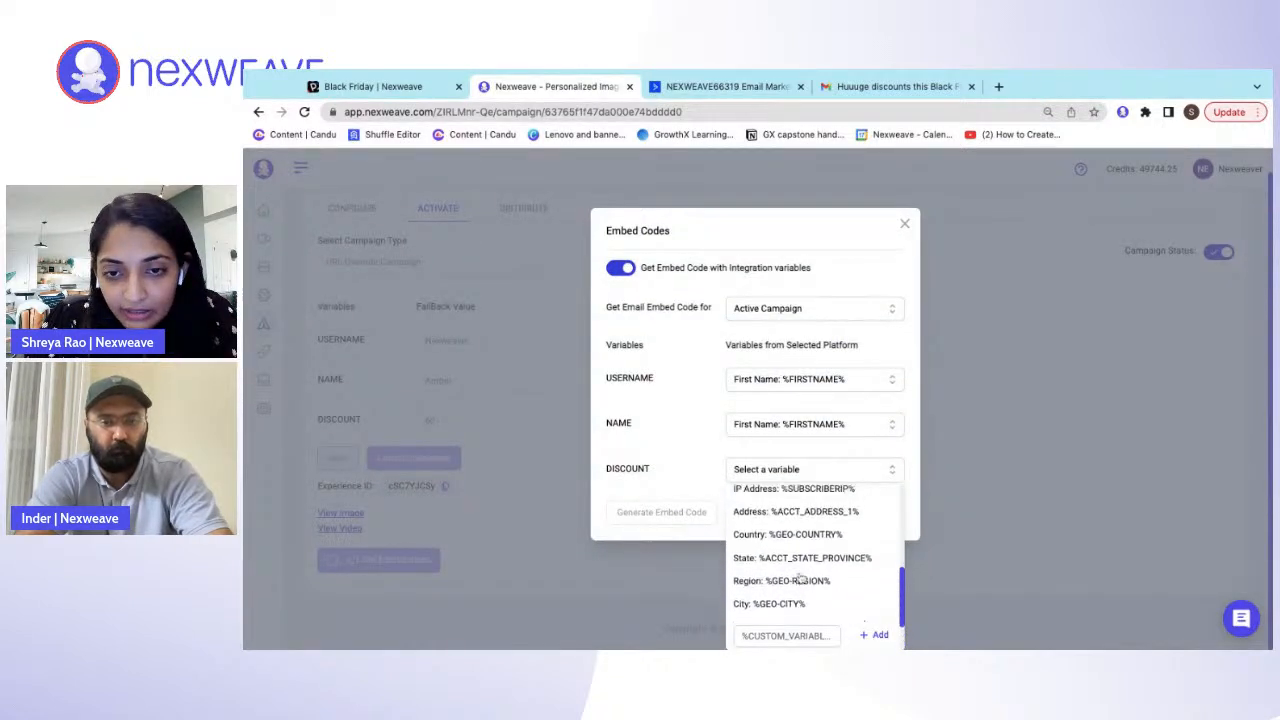
{"action": "scroll", "coordinate": [800, 578], "scroll_direction": "up", "scroll_amount": 5}
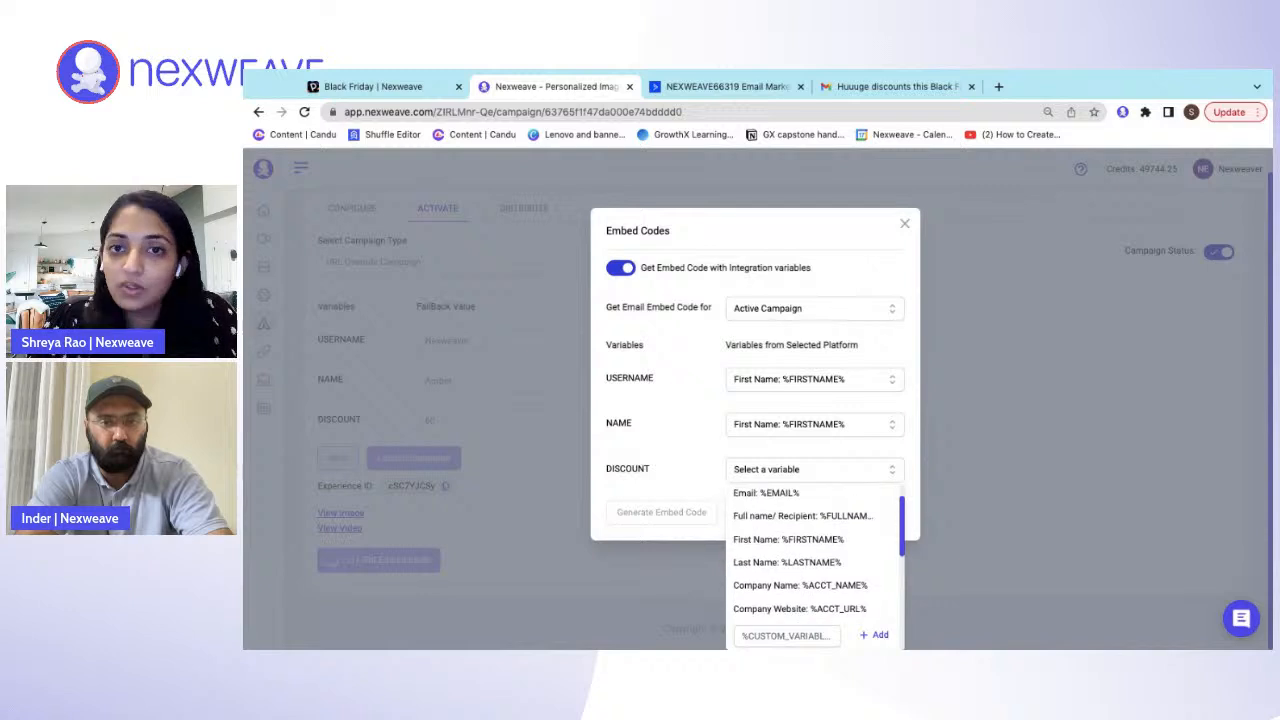
{"action": "left_click", "coordinate": [945, 505]}
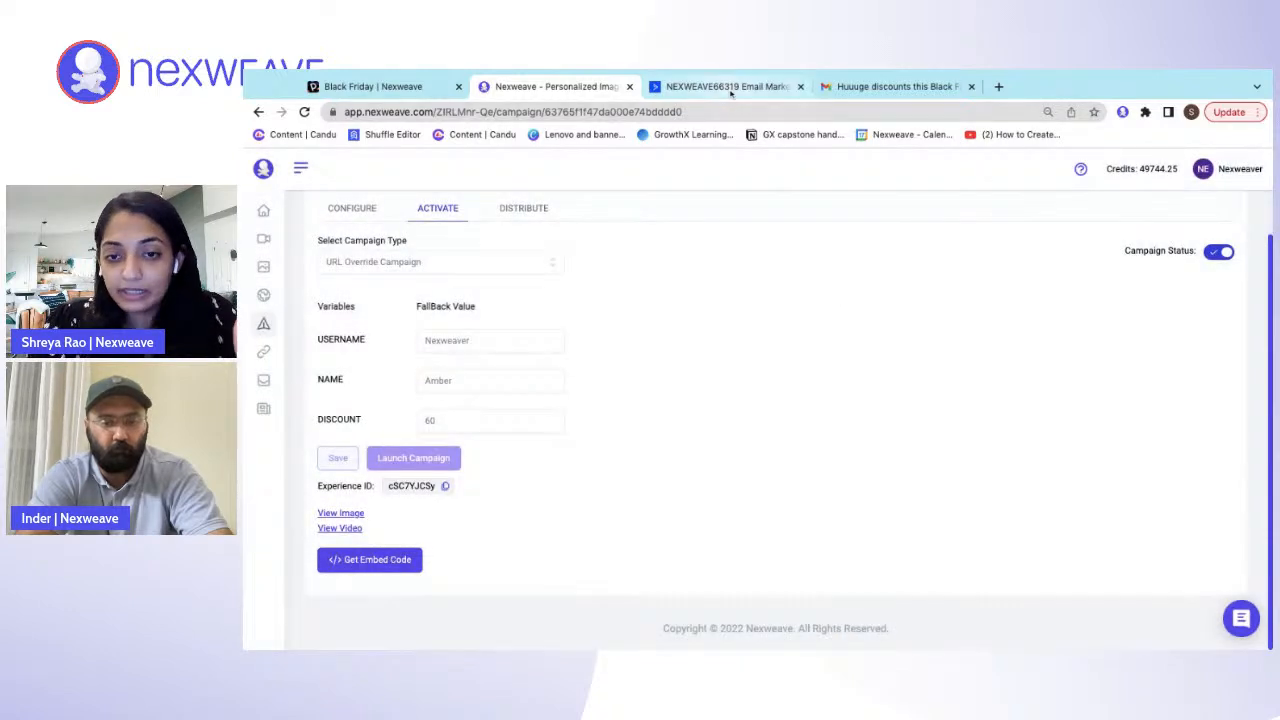
- Switch to the ActiveCampaign email and insert the Contact: DISCOUNT personalization tag after "the first to know-" in the intro paragraph
{"action": "left_click", "coordinate": [727, 87]}
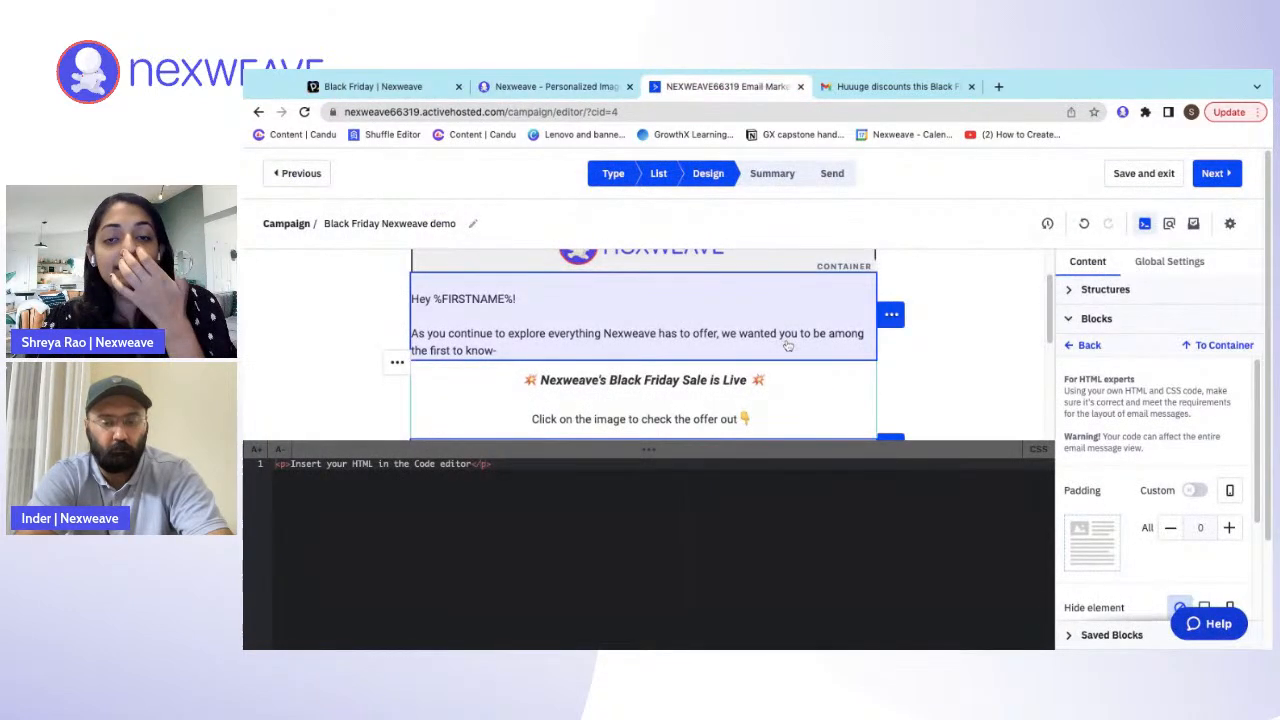
{"action": "scroll", "coordinate": [788, 345], "scroll_direction": "up", "scroll_amount": 2}
{"action": "scroll", "coordinate": [788, 345], "scroll_direction": "down", "scroll_amount": 3}
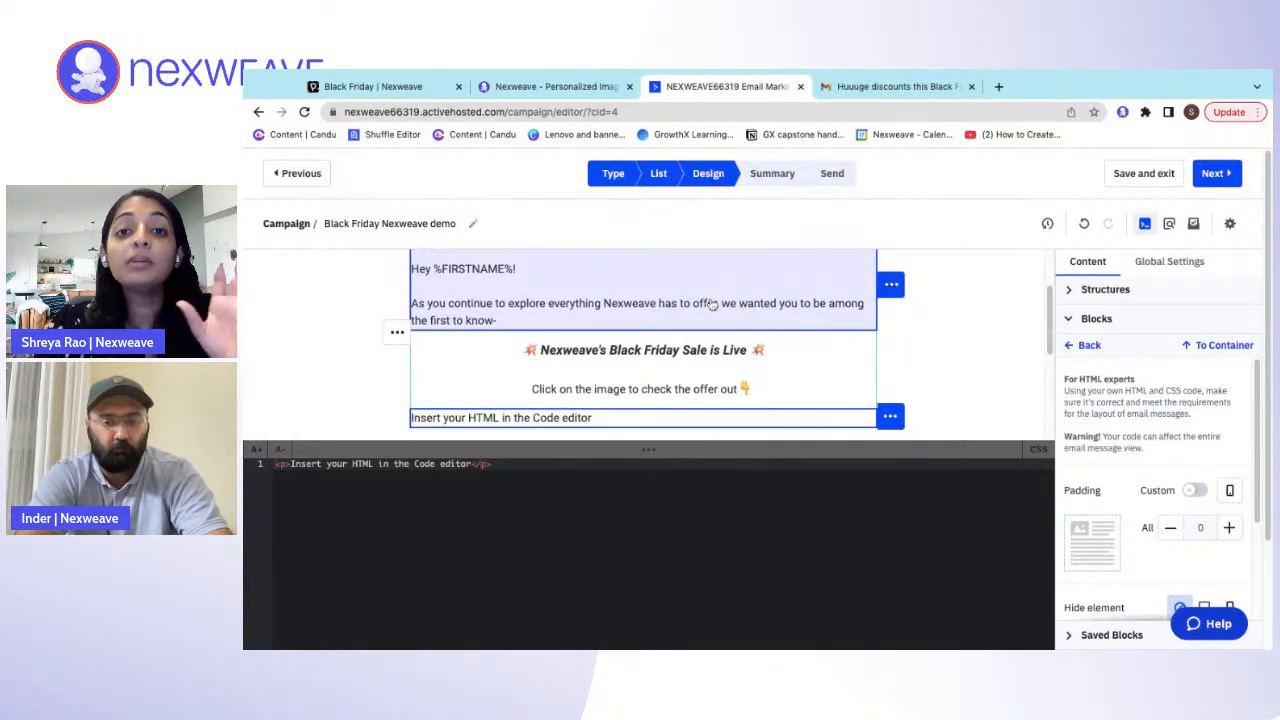
{"action": "left_click", "coordinate": [530, 308]}
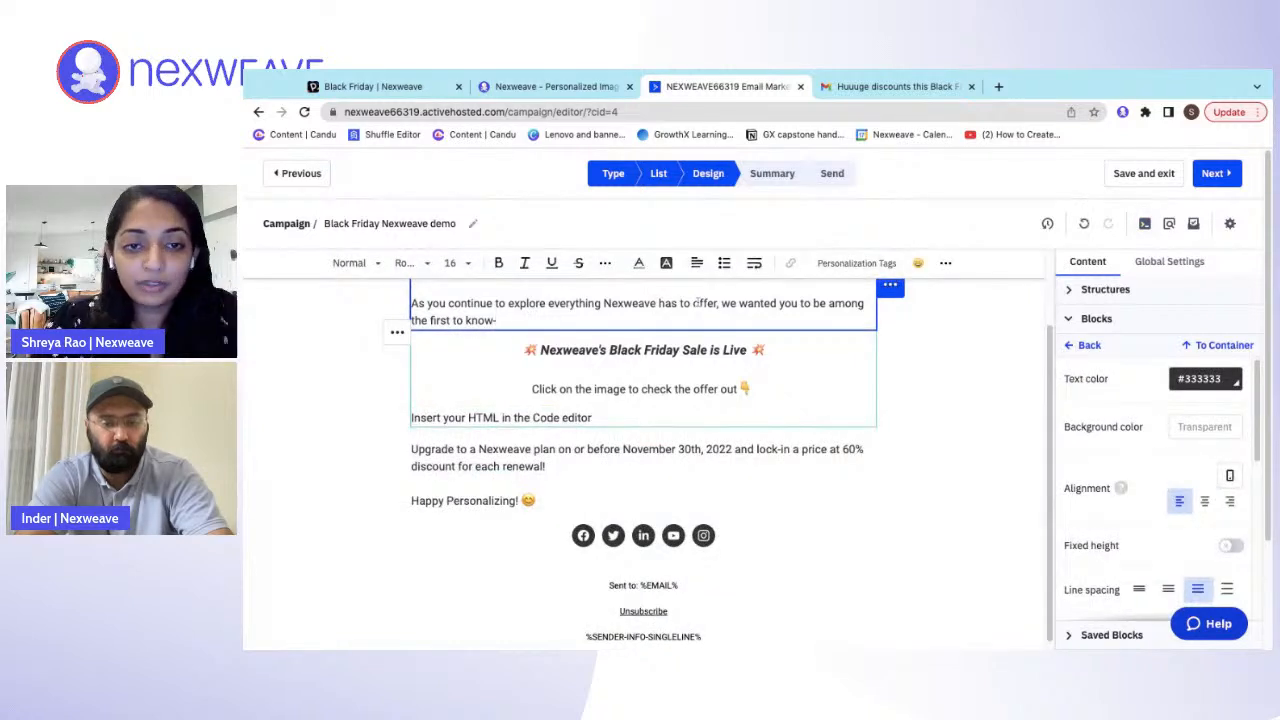
{"action": "left_click", "coordinate": [880, 263]}
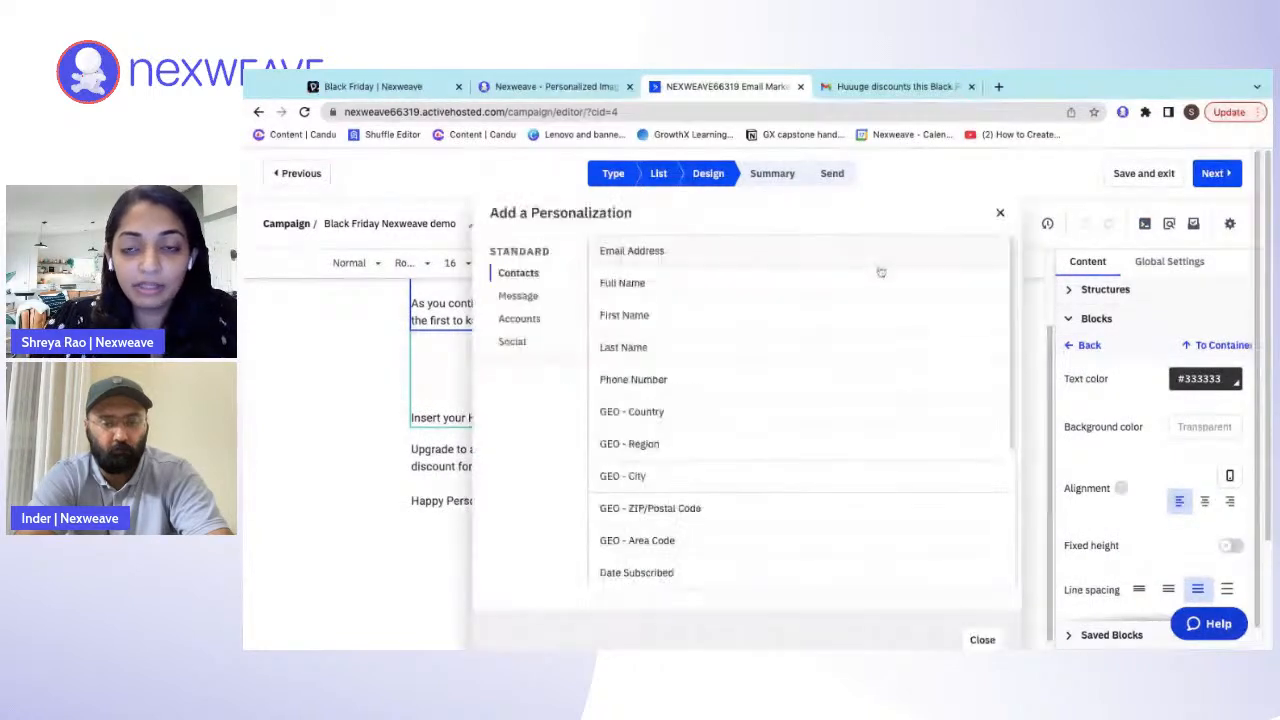
{"action": "scroll", "coordinate": [866, 350], "scroll_direction": "down", "scroll_amount": 3}
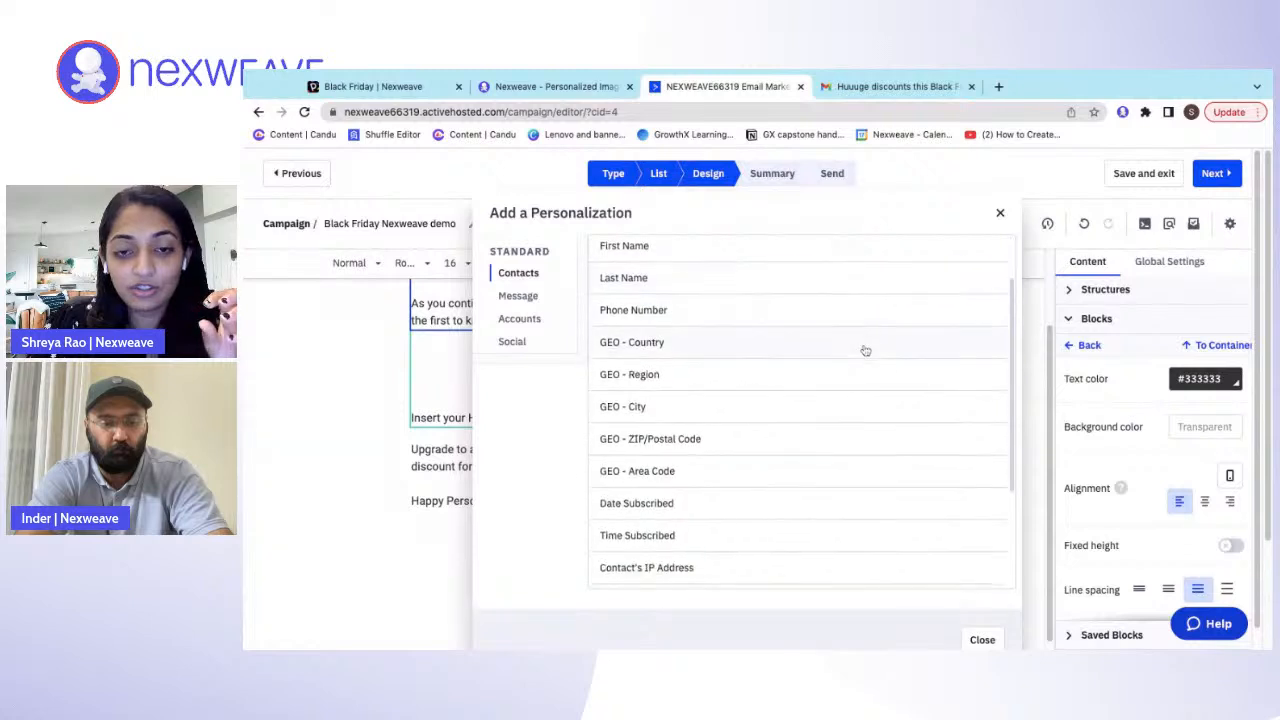
{"action": "scroll", "coordinate": [866, 350], "scroll_direction": "down", "scroll_amount": 2}
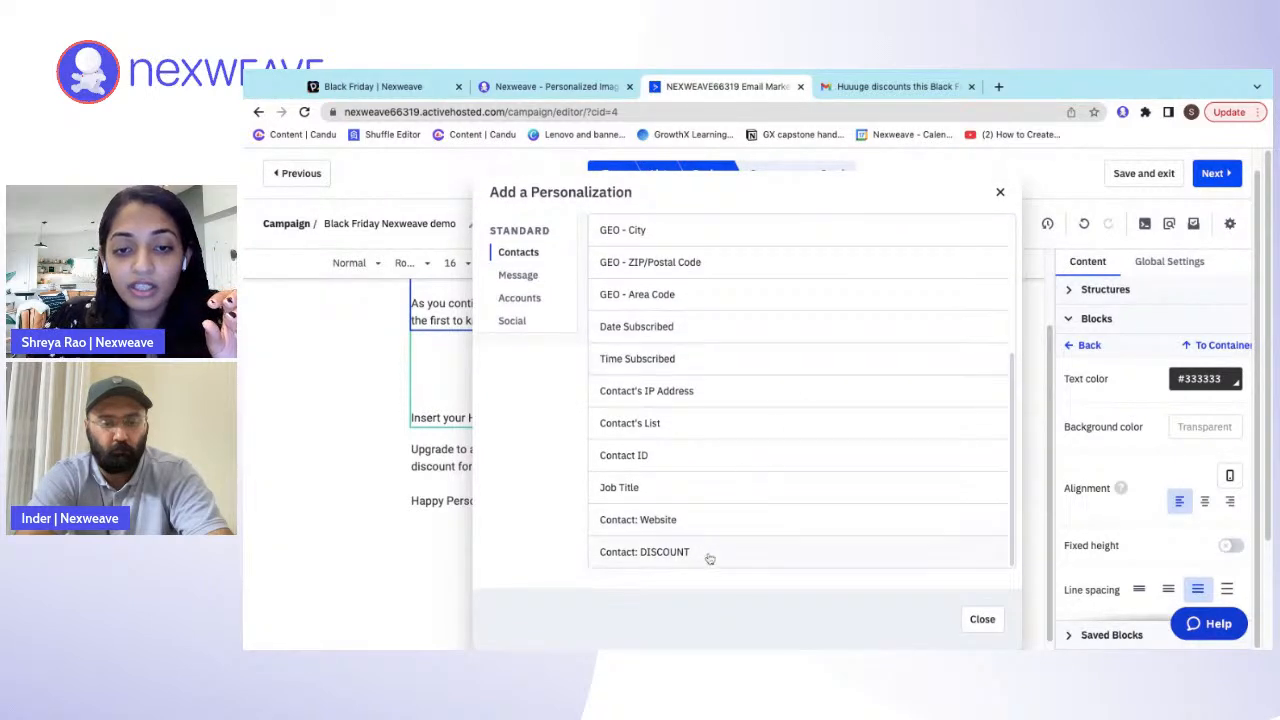
{"action": "left_click", "coordinate": [700, 553]}
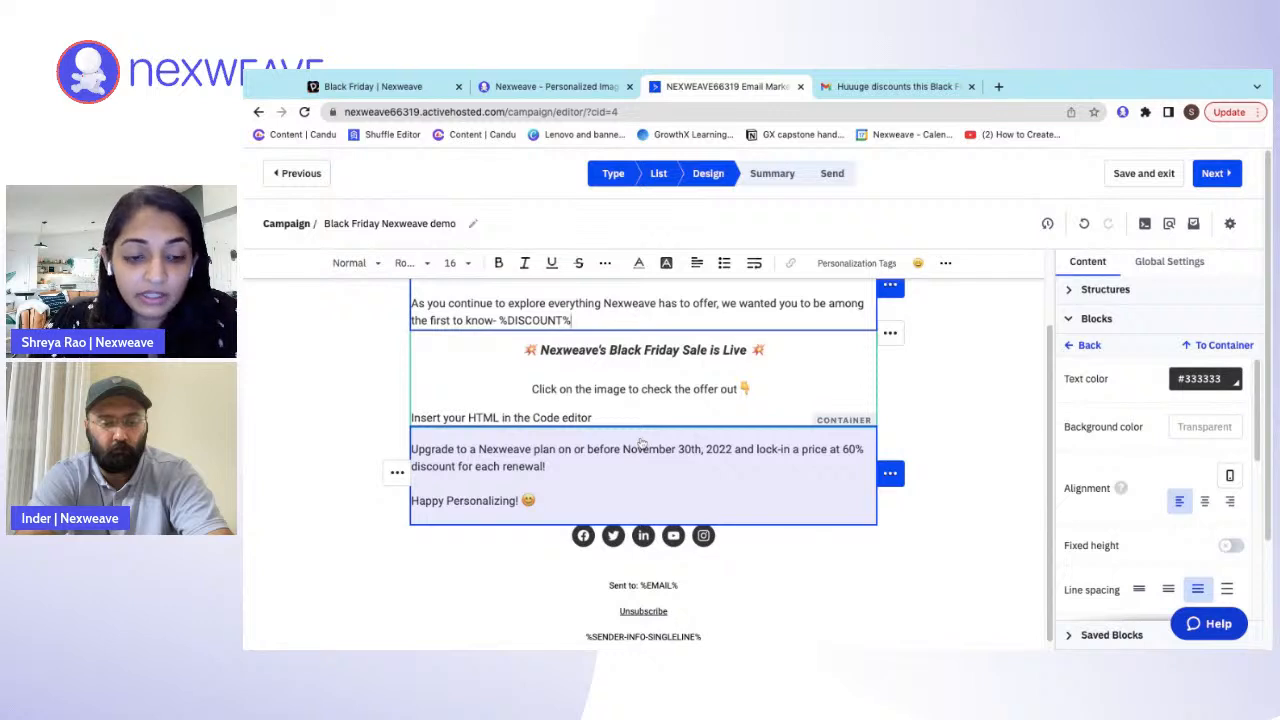
- Cut the %DISCOUNT% tag from the end of the intro paragraph
{"action": "key", "text": "shift+Left"}
{"action": "key", "text": "shift+Left"}
{"action": "key", "text": "shift+Left"}
{"action": "key", "text": "shift+Left"}
{"action": "key", "text": "shift+Left"}
{"action": "key", "text": "shift+Left"}
{"action": "key", "text": "shift+Left"}
{"action": "key", "text": "shift+Left"}
{"action": "key", "text": "shift+Left"}
{"action": "key", "text": "shift+Left"}
{"action": "key", "text": "ctrl+c"}
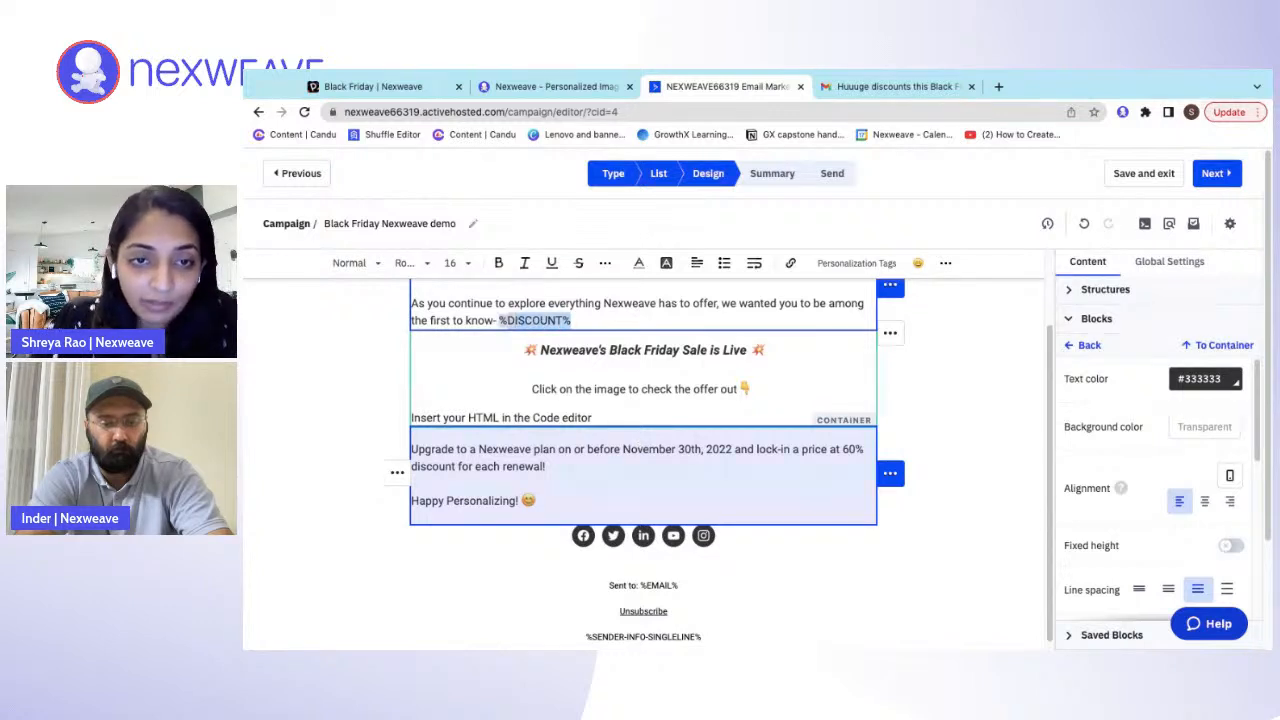
{"action": "key", "text": "BackSpace"}
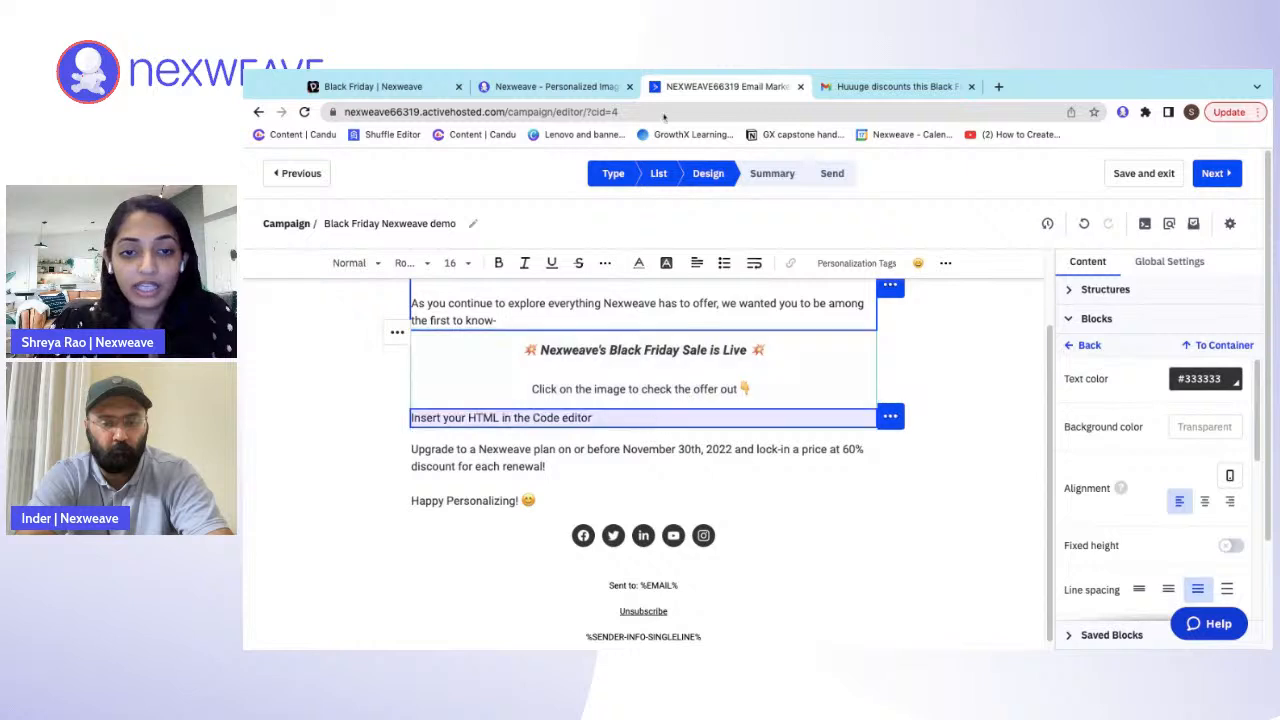
- Switch to the Nexweave campaign, reopen the embed code settings, and map USERNAME and NAME to First Name: %FIRSTNAME%
{"action": "left_click", "coordinate": [578, 88]}
{"action": "left_click", "coordinate": [371, 561]}
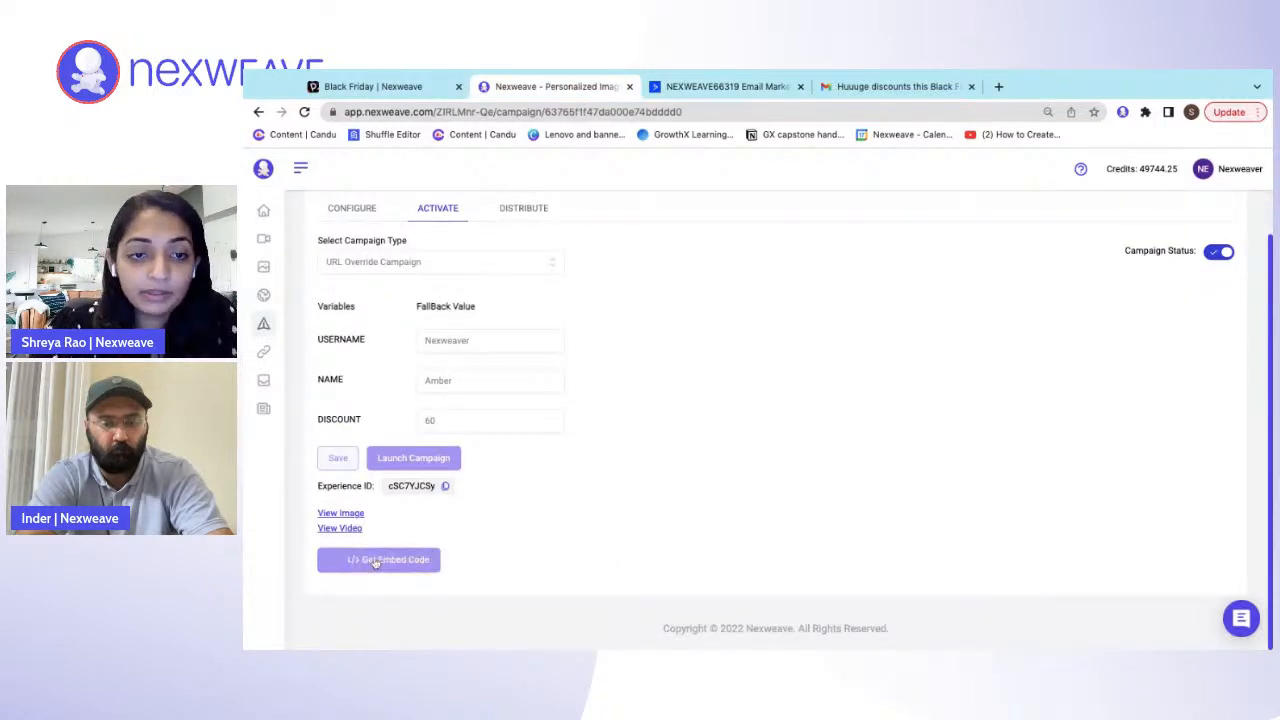
{"action": "left_click", "coordinate": [758, 408]}
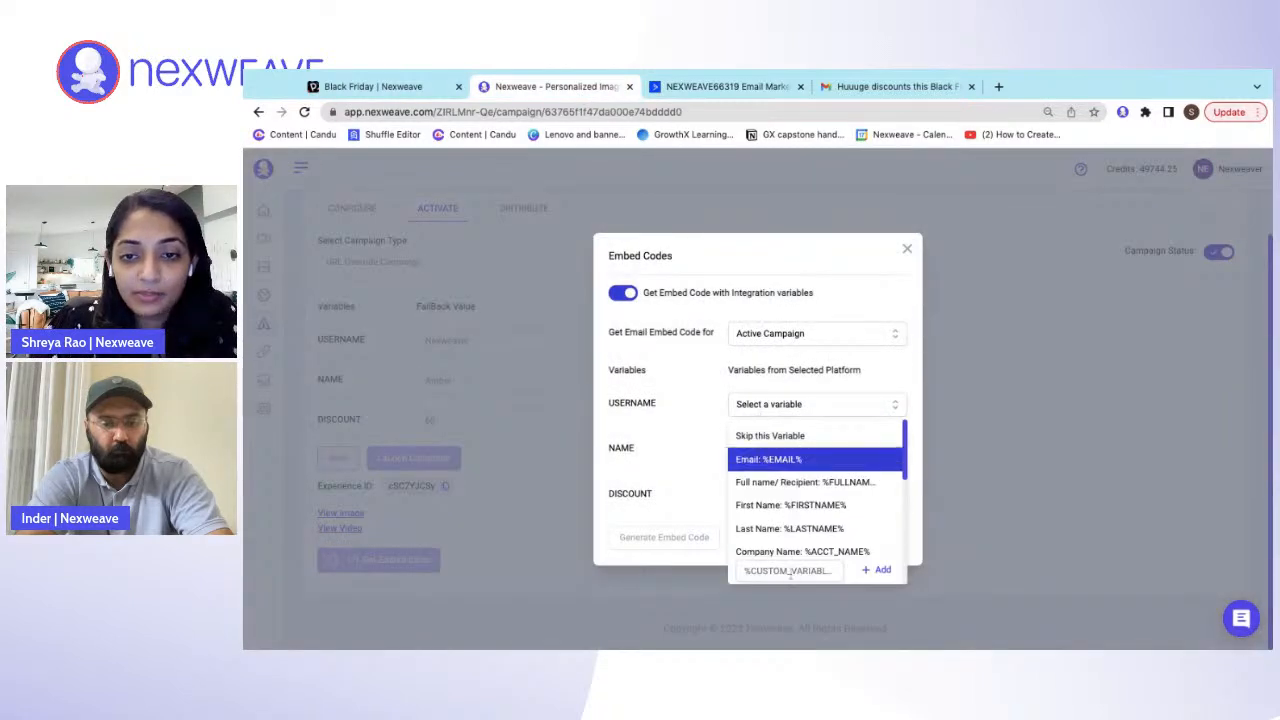
{"action": "scroll", "coordinate": [786, 533], "scroll_direction": "down", "scroll_amount": 3}
{"action": "scroll", "coordinate": [786, 533], "scroll_direction": "up", "scroll_amount": 5}
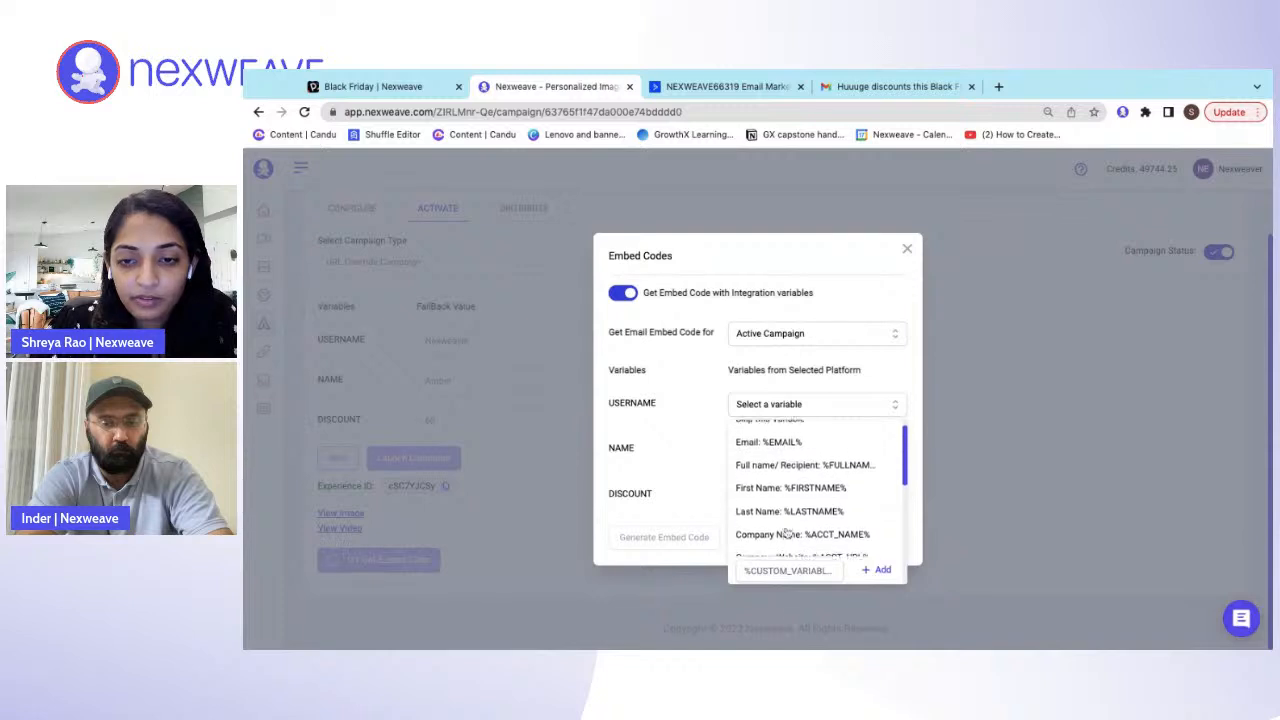
{"action": "left_click", "coordinate": [800, 505]}
{"action": "left_click", "coordinate": [794, 452]}
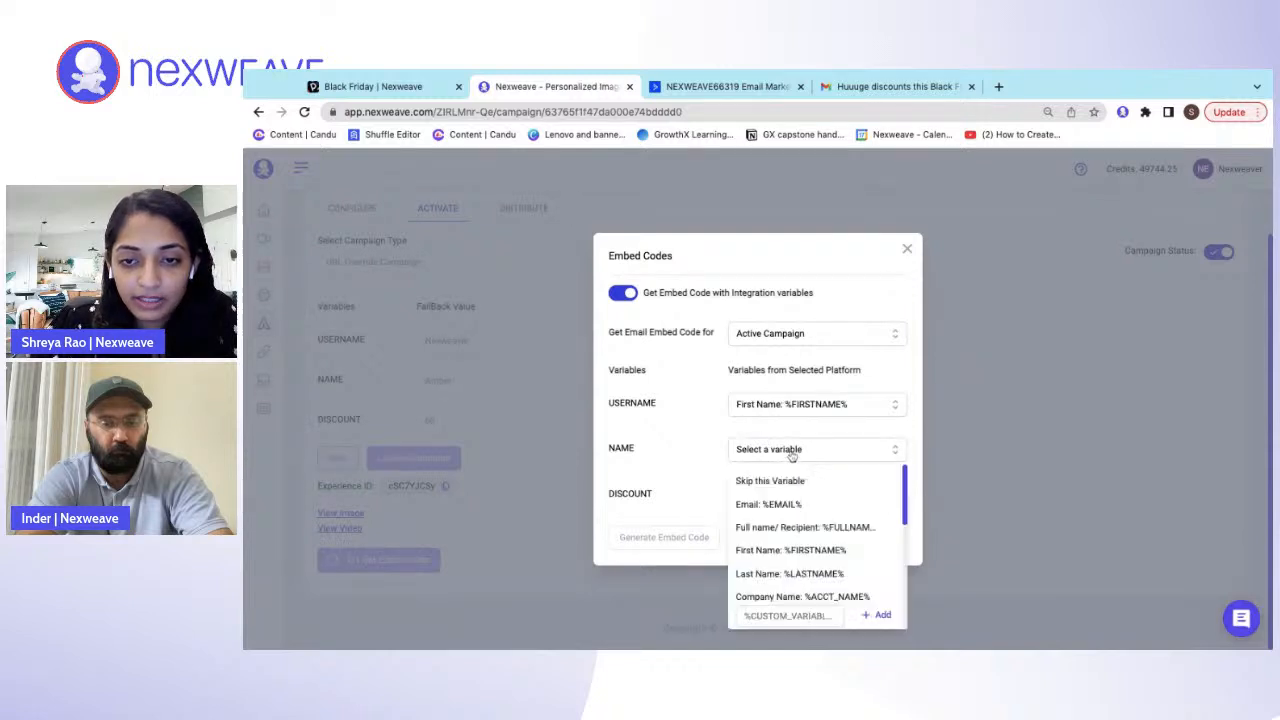
{"action": "left_click", "coordinate": [818, 552]}
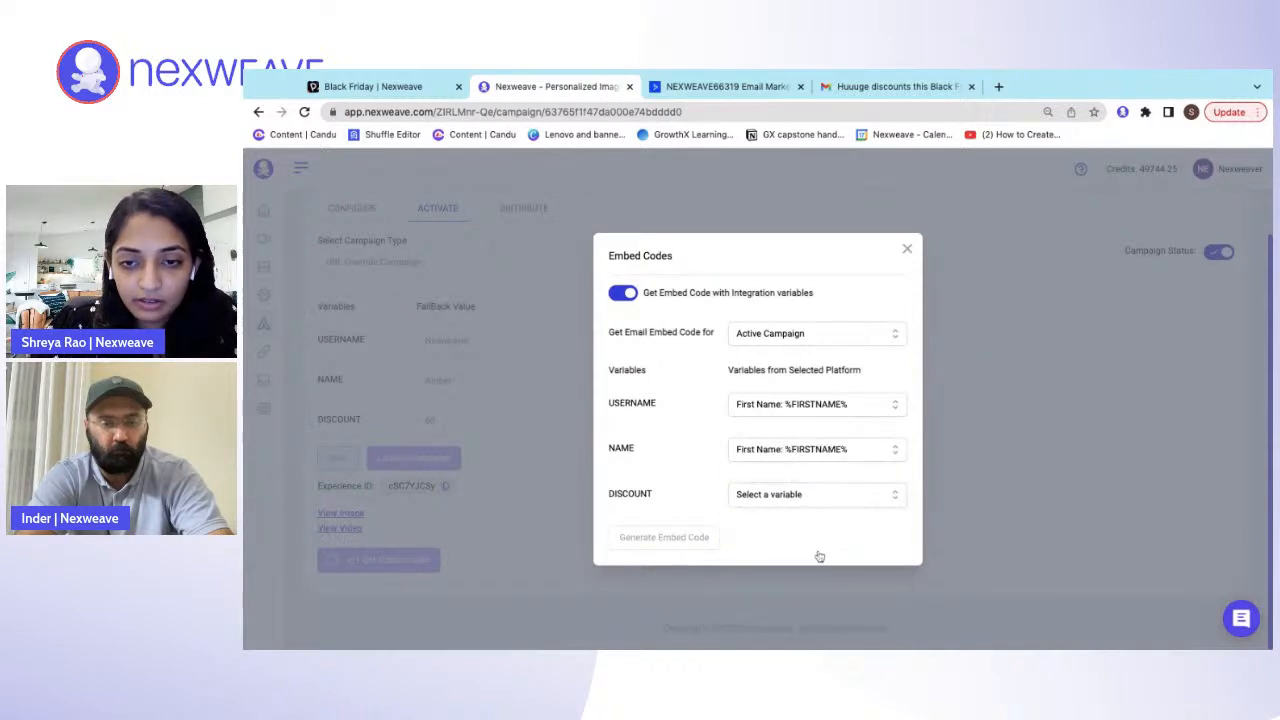
- Add %DISCOUNT% as a custom variable and map it to the DISCOUNT variable
{"action": "left_click", "coordinate": [766, 496]}
{"action": "scroll", "coordinate": [812, 562], "scroll_direction": "down", "scroll_amount": 10}
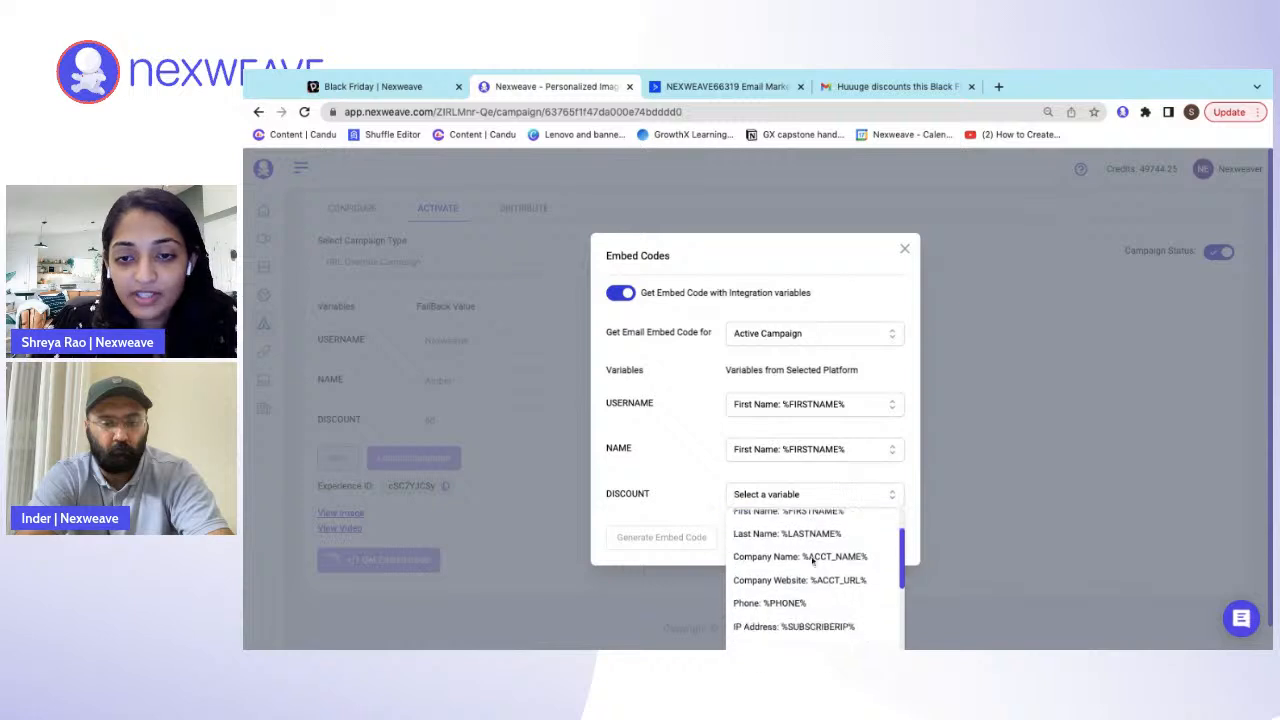
{"action": "scroll", "coordinate": [812, 562], "scroll_direction": "down", "scroll_amount": 3}
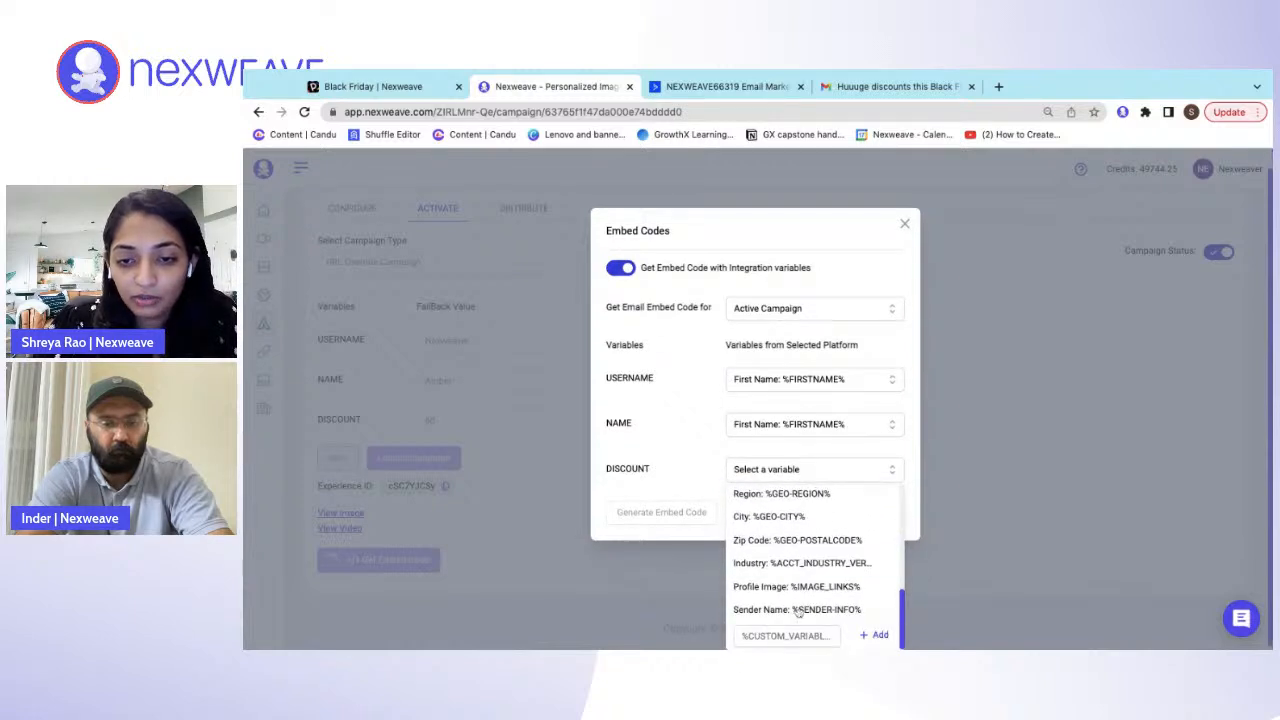
{"action": "left_click", "coordinate": [782, 637]}
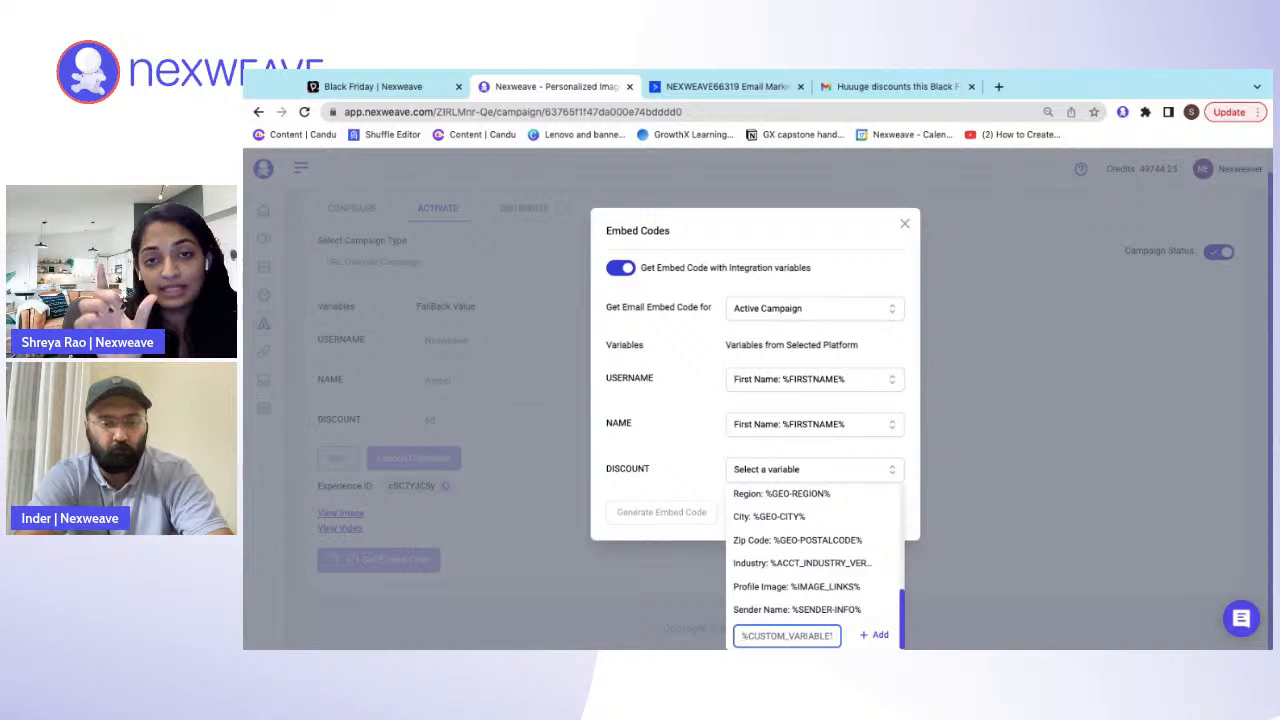
{"action": "key", "text": "ctrl+v"}
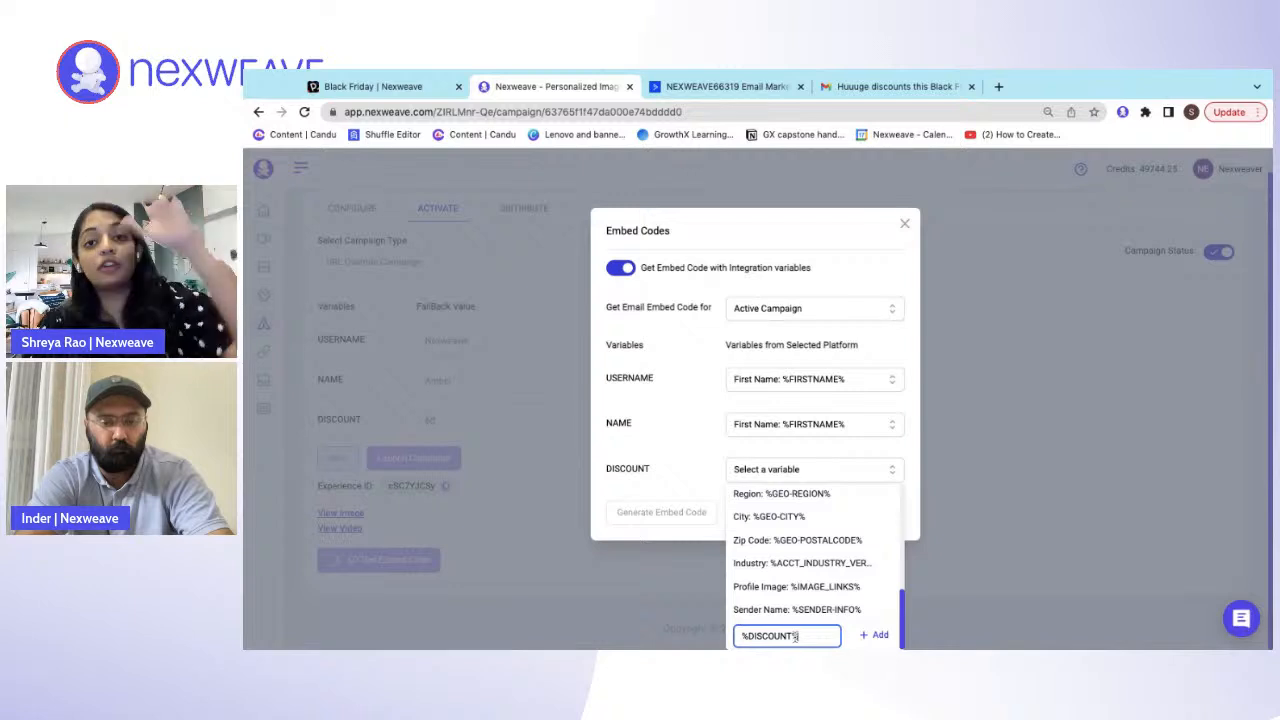
{"action": "left_click", "coordinate": [872, 638]}
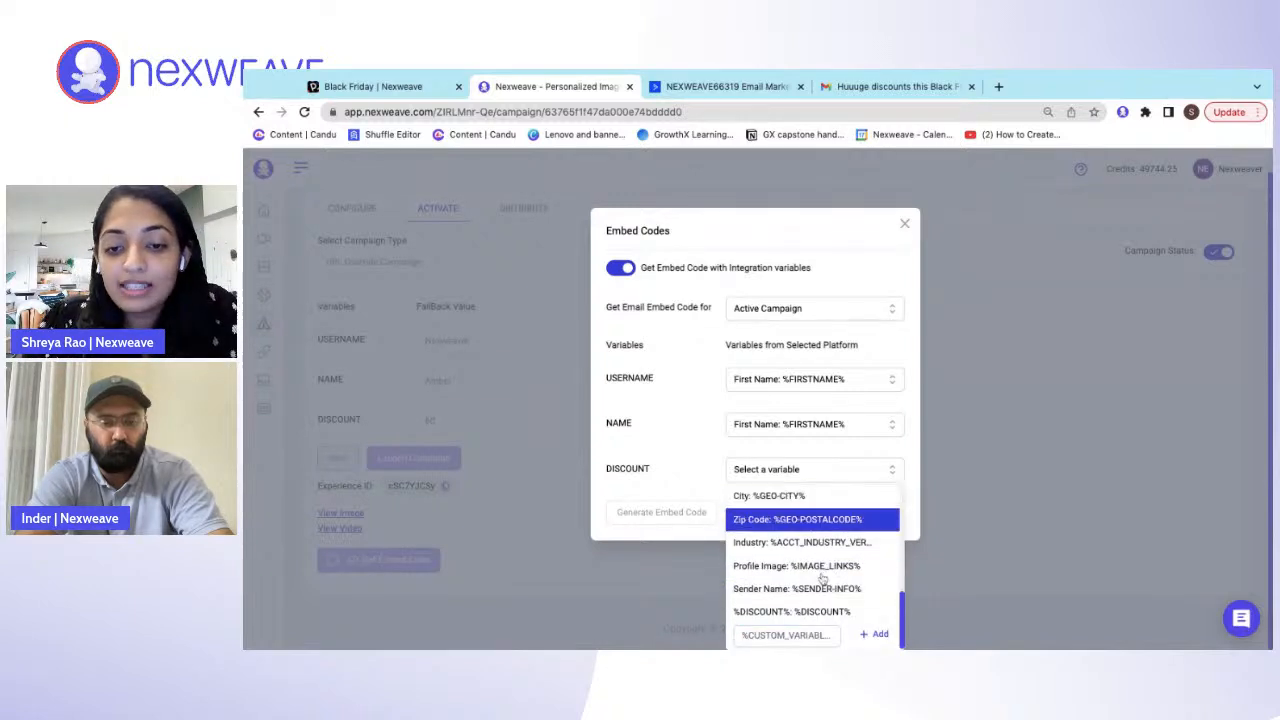
{"action": "left_click", "coordinate": [824, 611]}
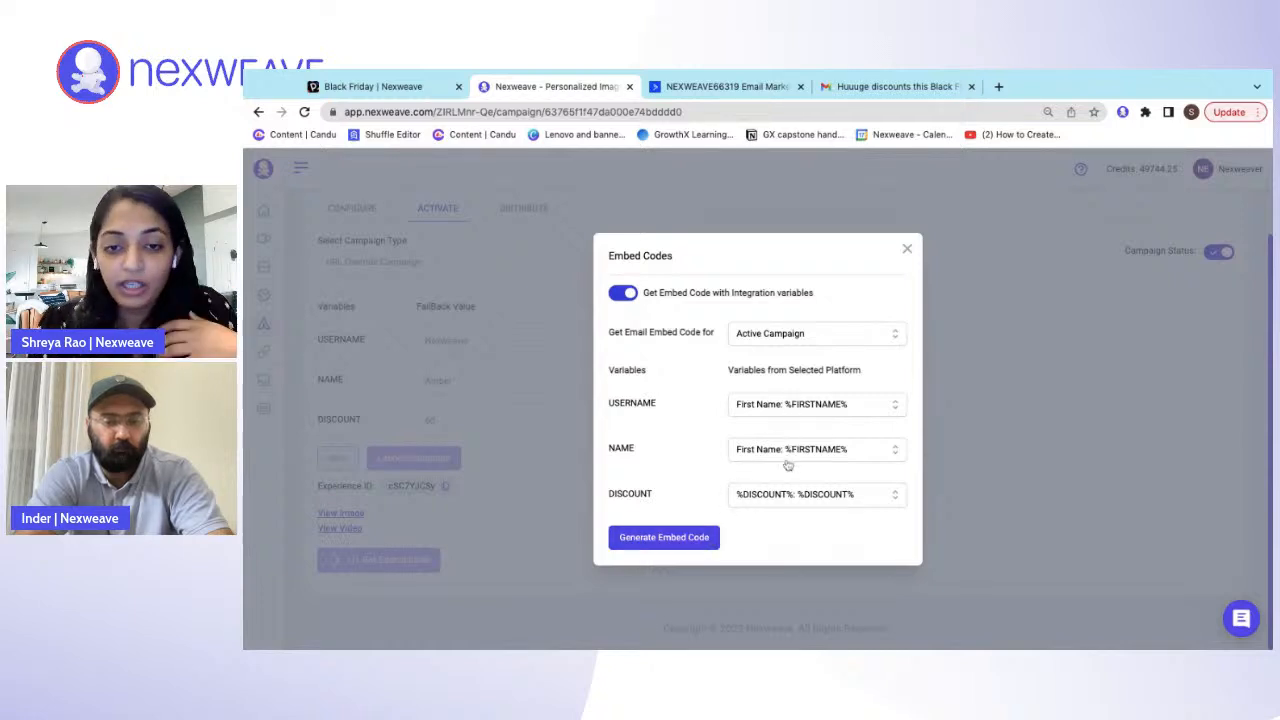
- Generate the embed code and copy the Active Campaign image + video embed code
{"action": "left_click", "coordinate": [686, 535]}
{"action": "scroll", "coordinate": [688, 543], "scroll_direction": "down", "scroll_amount": 1}
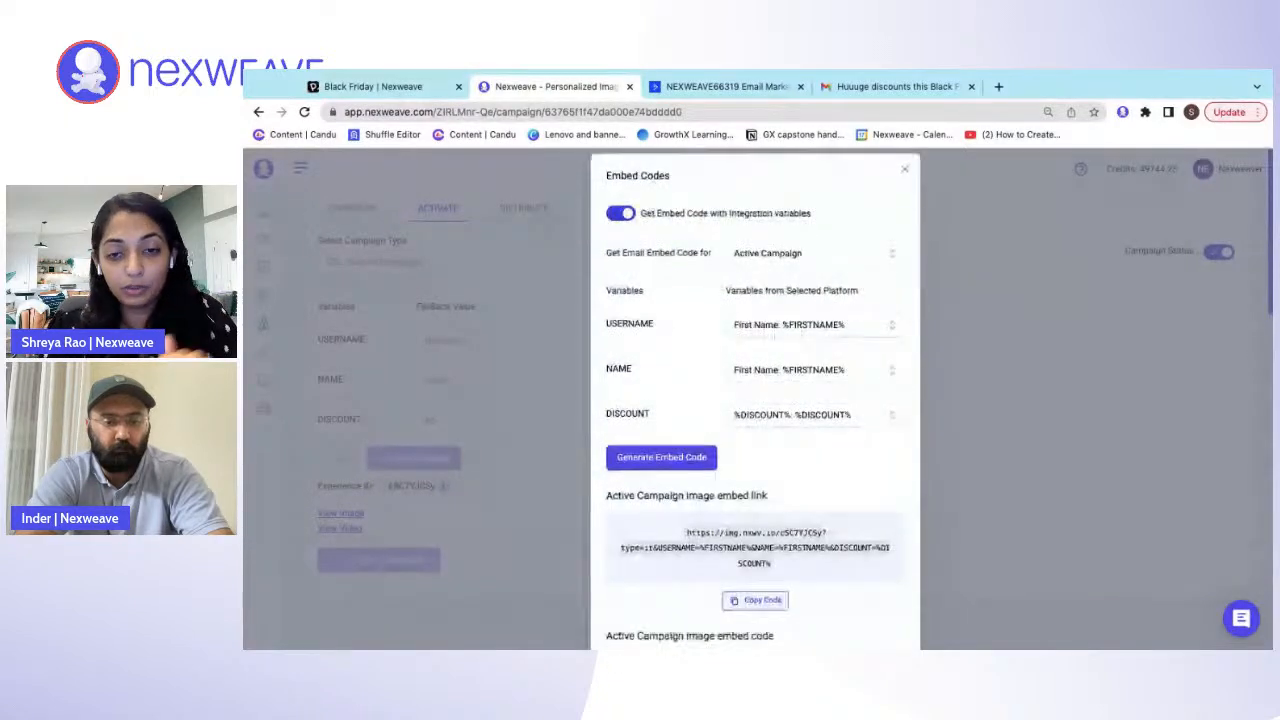
{"action": "scroll", "coordinate": [755, 450], "scroll_direction": "down", "scroll_amount": 3}
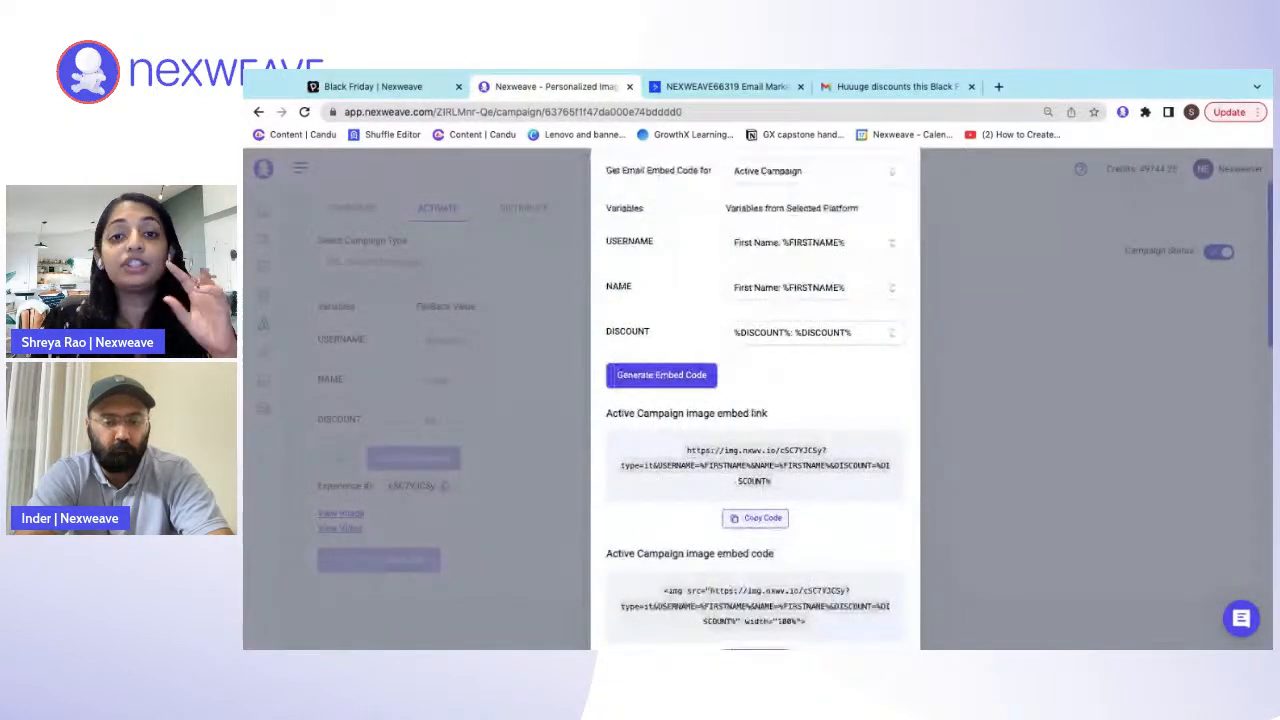
{"action": "scroll", "coordinate": [755, 400], "scroll_direction": "down", "scroll_amount": 5}
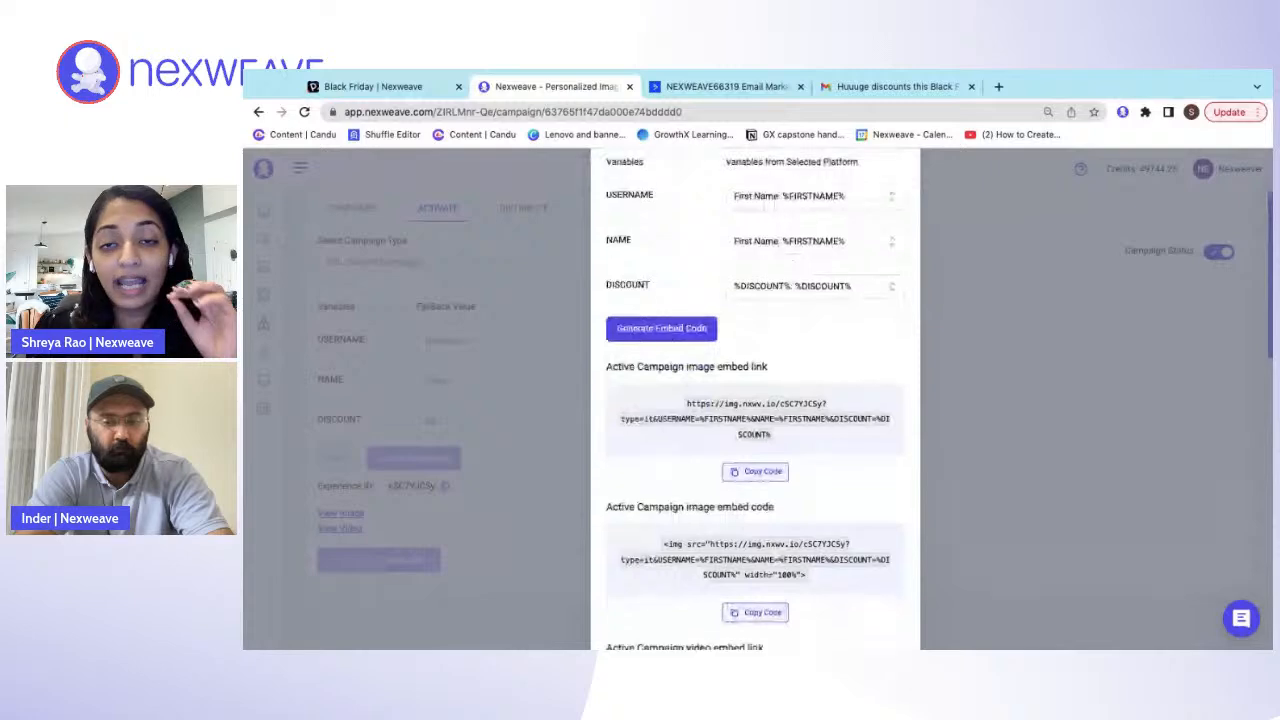
{"action": "scroll", "coordinate": [755, 400], "scroll_direction": "down", "scroll_amount": 12}
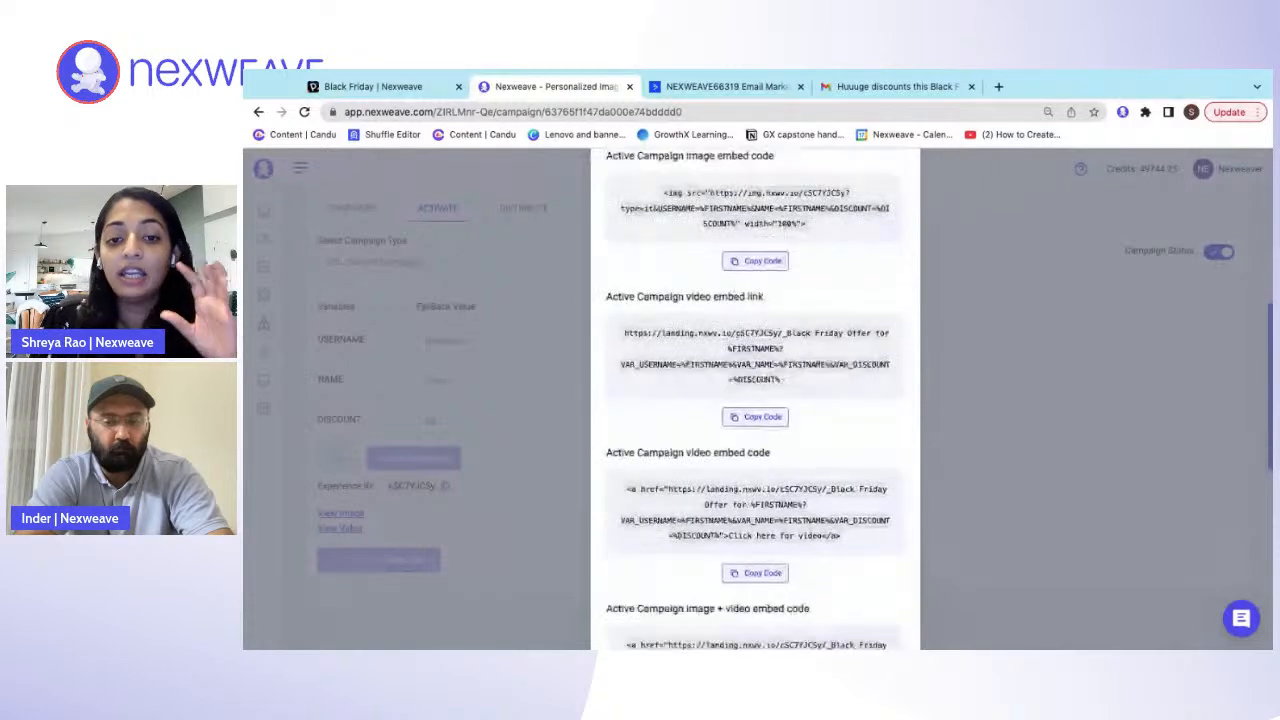
{"action": "scroll", "coordinate": [755, 400], "scroll_direction": "down", "scroll_amount": 3}
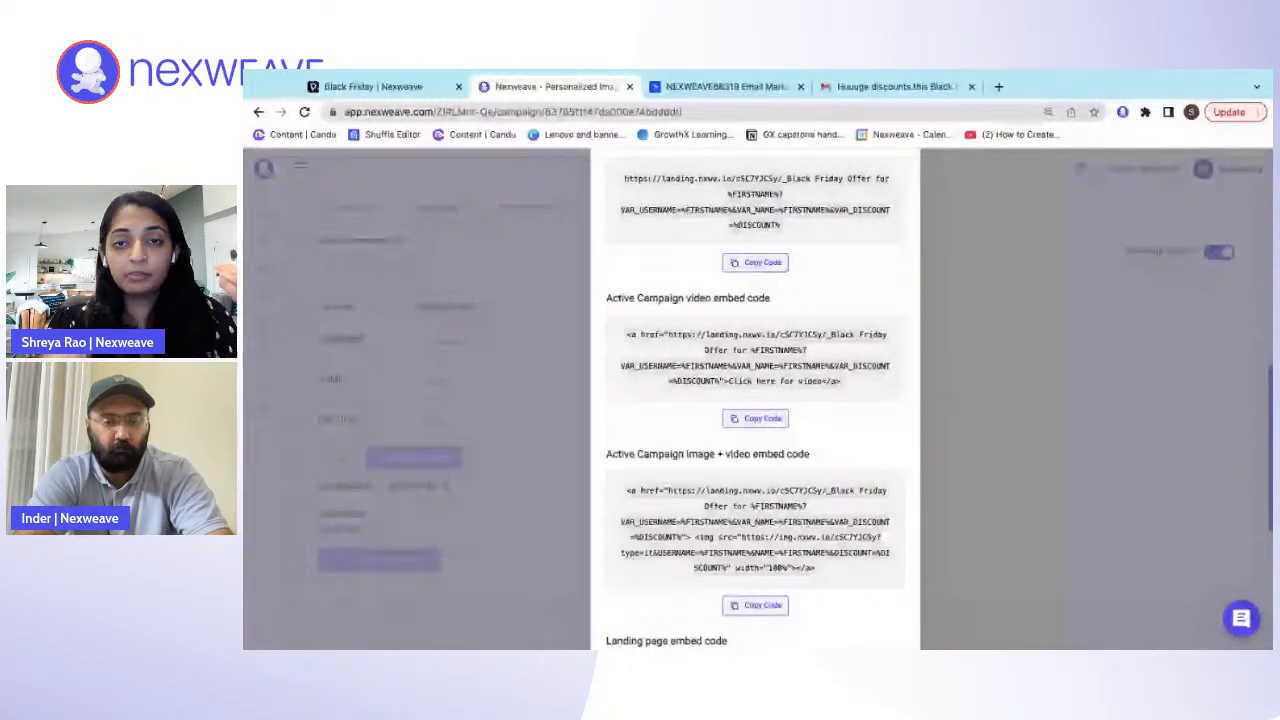
{"action": "scroll", "coordinate": [755, 400], "scroll_direction": "down", "scroll_amount": 3}
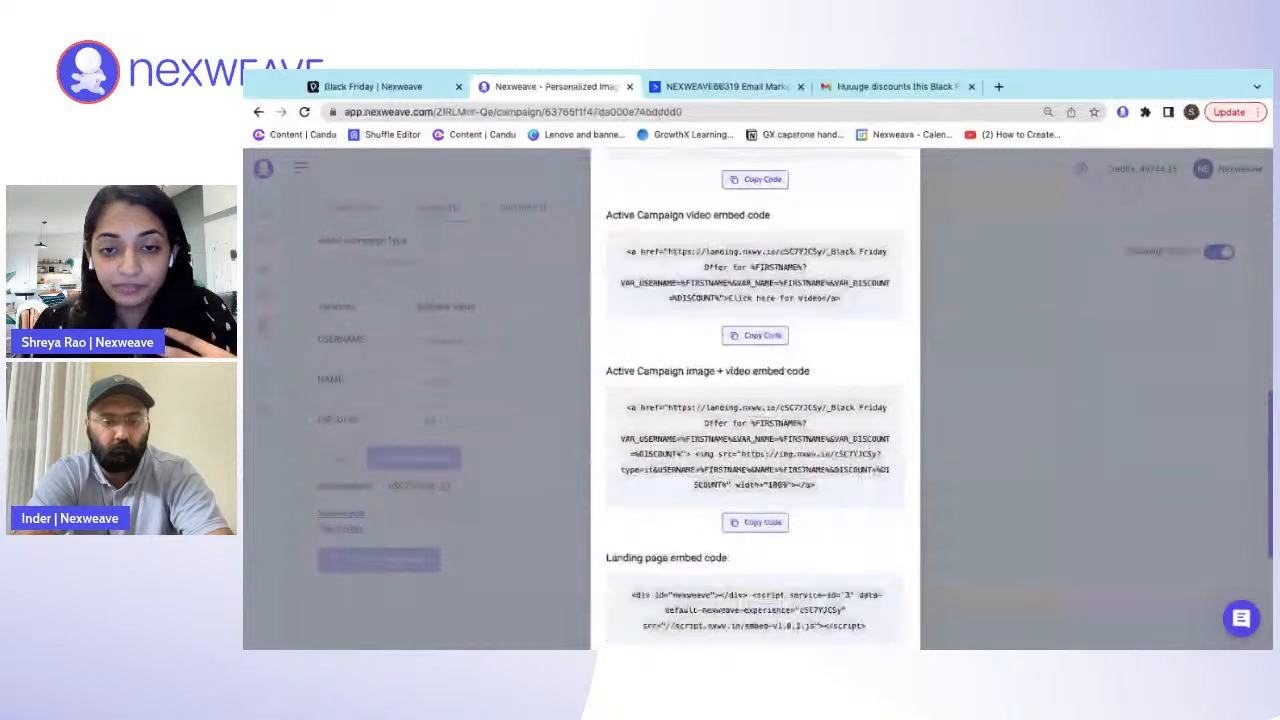
{"action": "left_click_drag", "start_coordinate": [607, 371], "coordinate": [810, 371]}
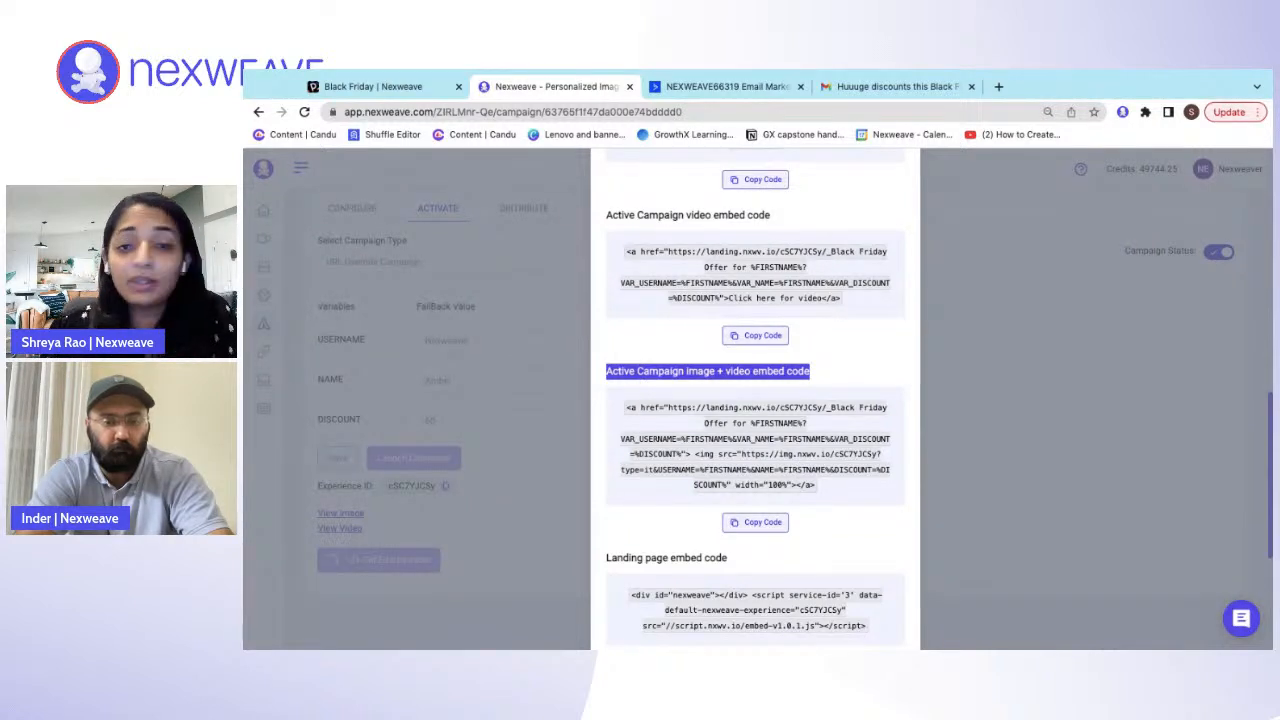
{"action": "left_click", "coordinate": [768, 526]}
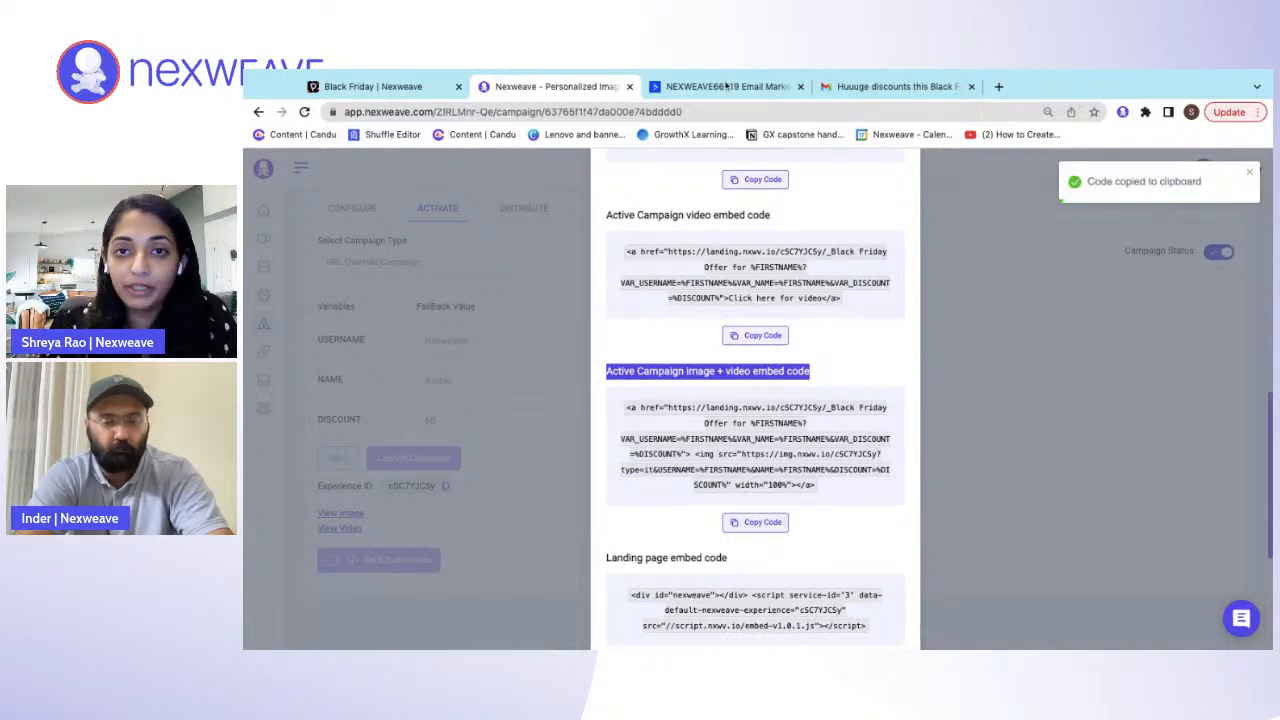
- Switch to the ActiveCampaign email and replace the HTML block's placeholder text inside the paragraph tags with the copied embed code
{"action": "left_click", "coordinate": [727, 88]}
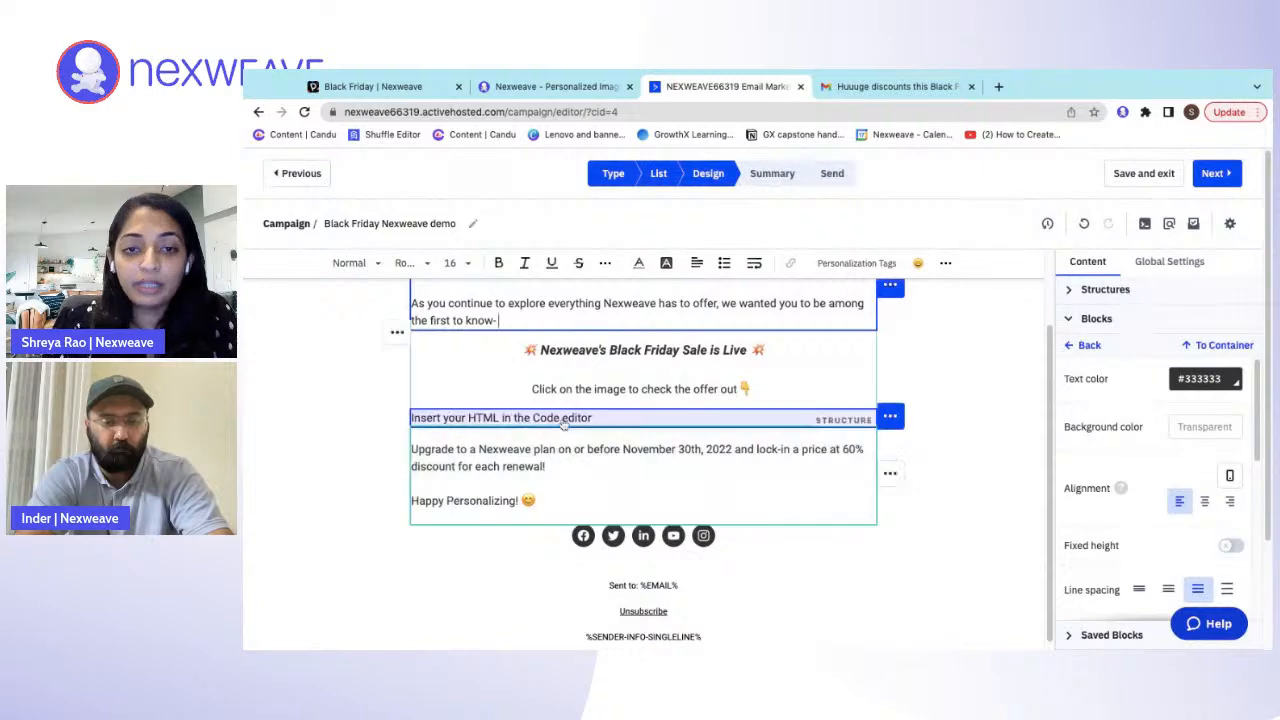
{"action": "left_click", "coordinate": [563, 421]}
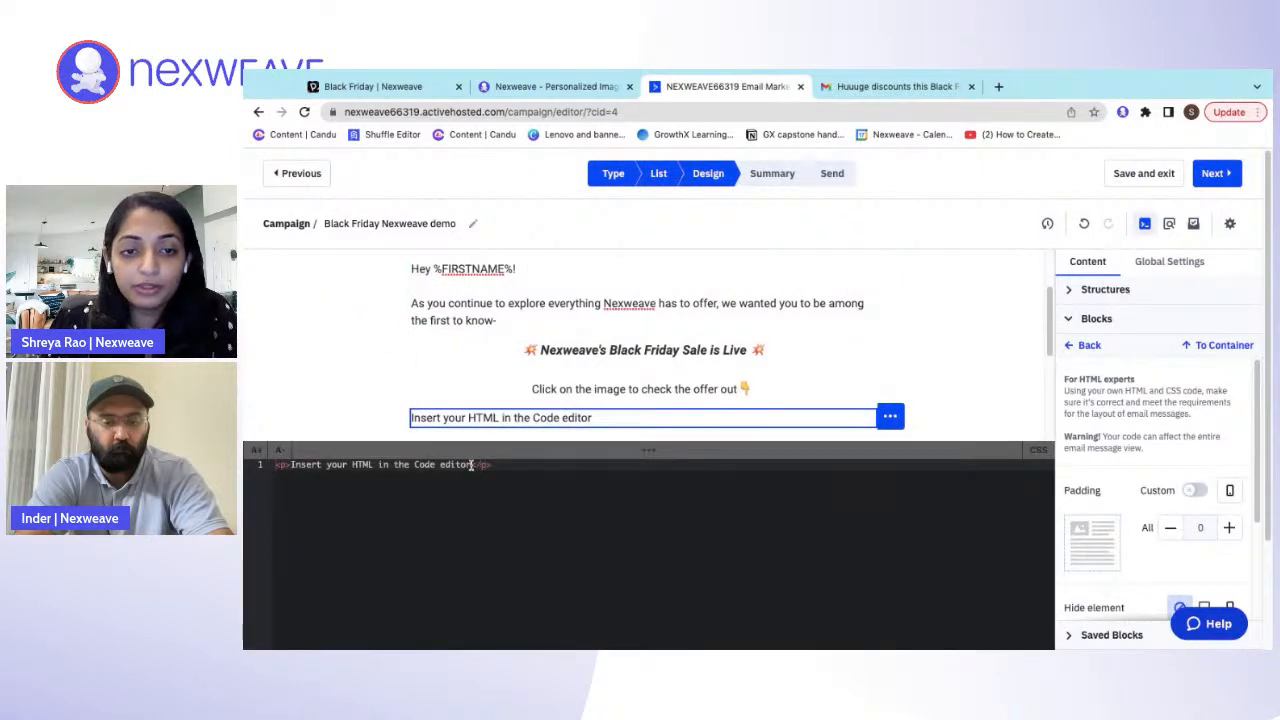
{"action": "key", "text": "shift+Left"}
{"action": "key", "text": "shift+Left"}
{"action": "key", "text": "shift+Left"}
{"action": "key", "text": "shift+Left"}
{"action": "key", "text": "shift+Left"}
{"action": "key", "text": "shift+Left"}
{"action": "key", "text": "shift+Left"}
{"action": "key", "text": "shift+Left"}
{"action": "key", "text": "shift+Left"}
{"action": "key", "text": "shift+Left"}
{"action": "key", "text": "shift+Left"}
{"action": "key", "text": "shift+Left"}
{"action": "key", "text": "shift+Left"}
{"action": "key", "text": "shift+Left"}
{"action": "key", "text": "shift+Left"}
{"action": "key", "text": "shift+Left"}
{"action": "key", "text": "shift+Left"}
{"action": "key", "text": "shift+Left"}
{"action": "key", "text": "shift+Left"}
{"action": "key", "text": "shift+Left"}
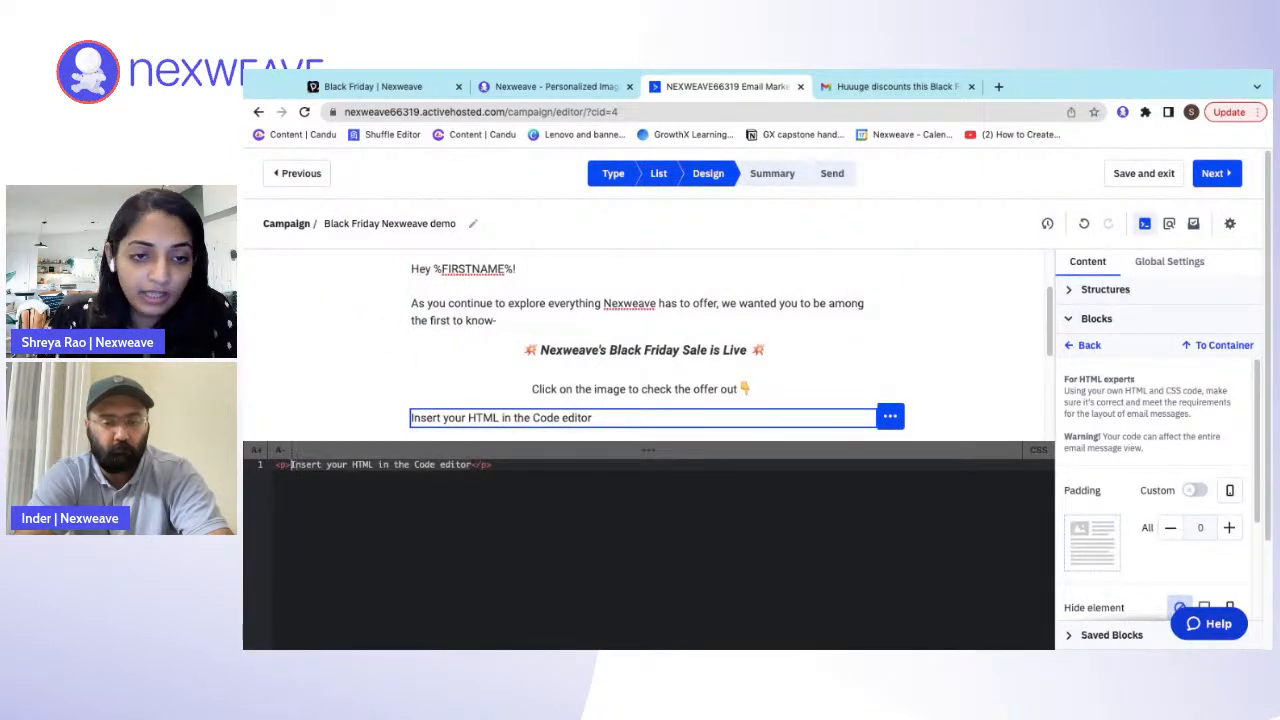
{"action": "key", "text": "ctrl+v"}
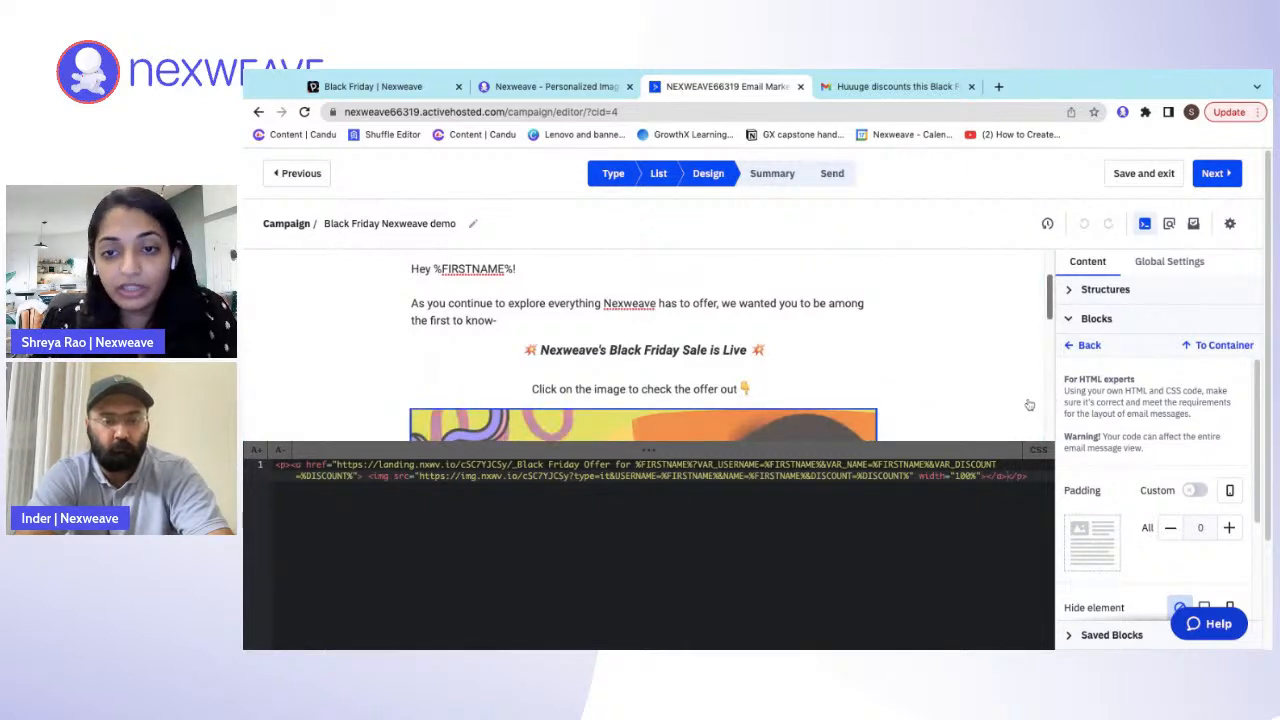
- Leave the code editor and review the whole email layout around the embedded Black Friday image
{"action": "left_click", "coordinate": [1029, 404]}
{"action": "left_click", "coordinate": [1029, 404]}
{"action": "scroll", "coordinate": [558, 551], "scroll_direction": "down", "scroll_amount": 2}
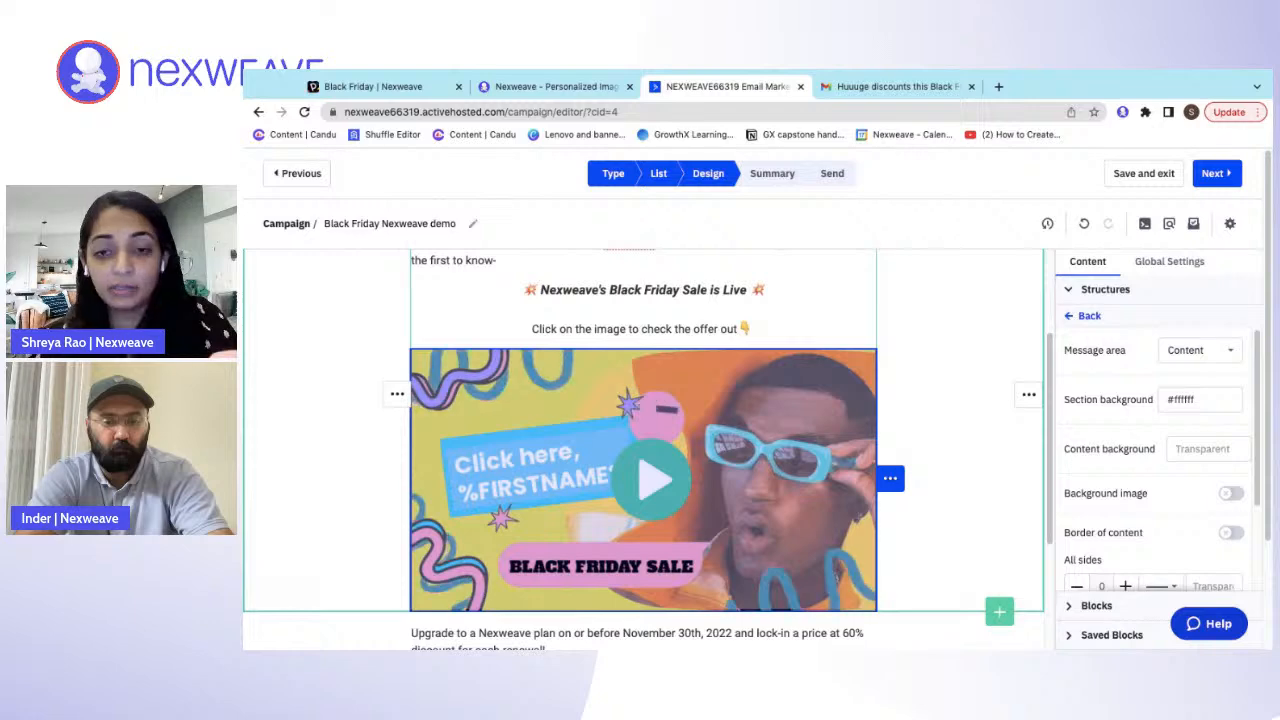
{"action": "scroll", "coordinate": [643, 460], "scroll_direction": "down", "scroll_amount": 5}
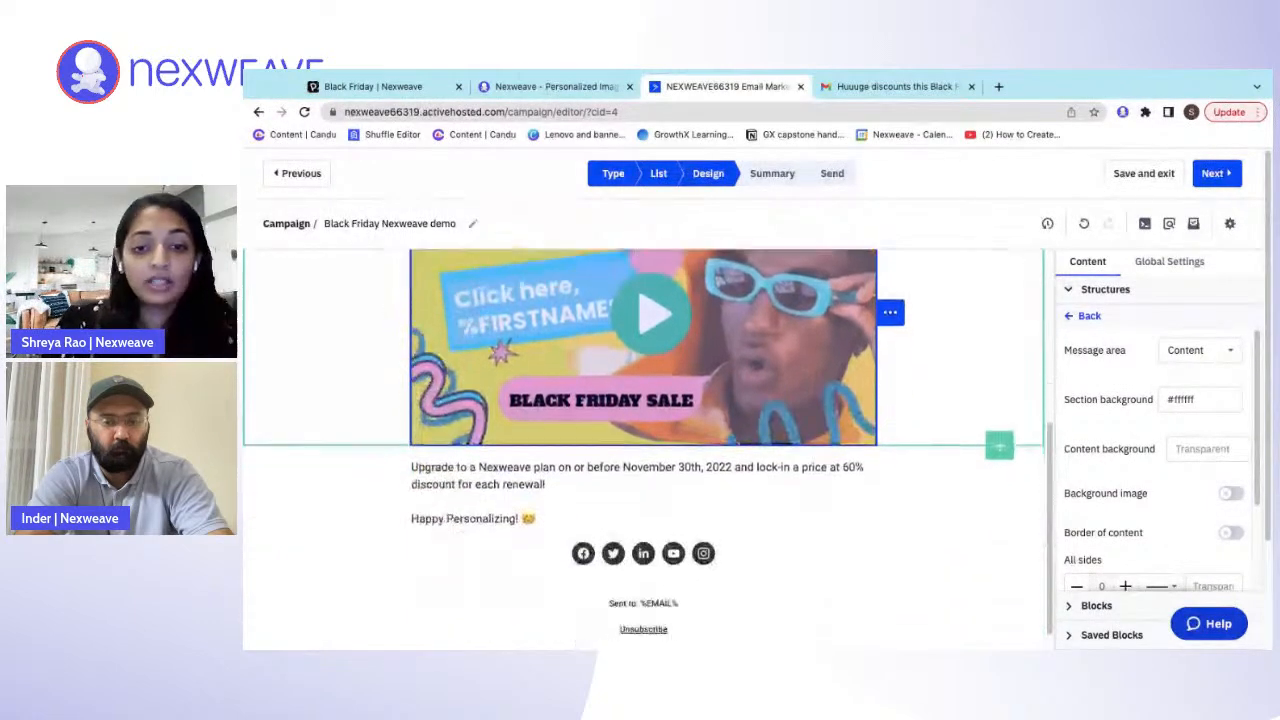
{"action": "scroll", "coordinate": [643, 460], "scroll_direction": "down", "scroll_amount": 2}
{"action": "scroll", "coordinate": [643, 460], "scroll_direction": "up", "scroll_amount": 8}
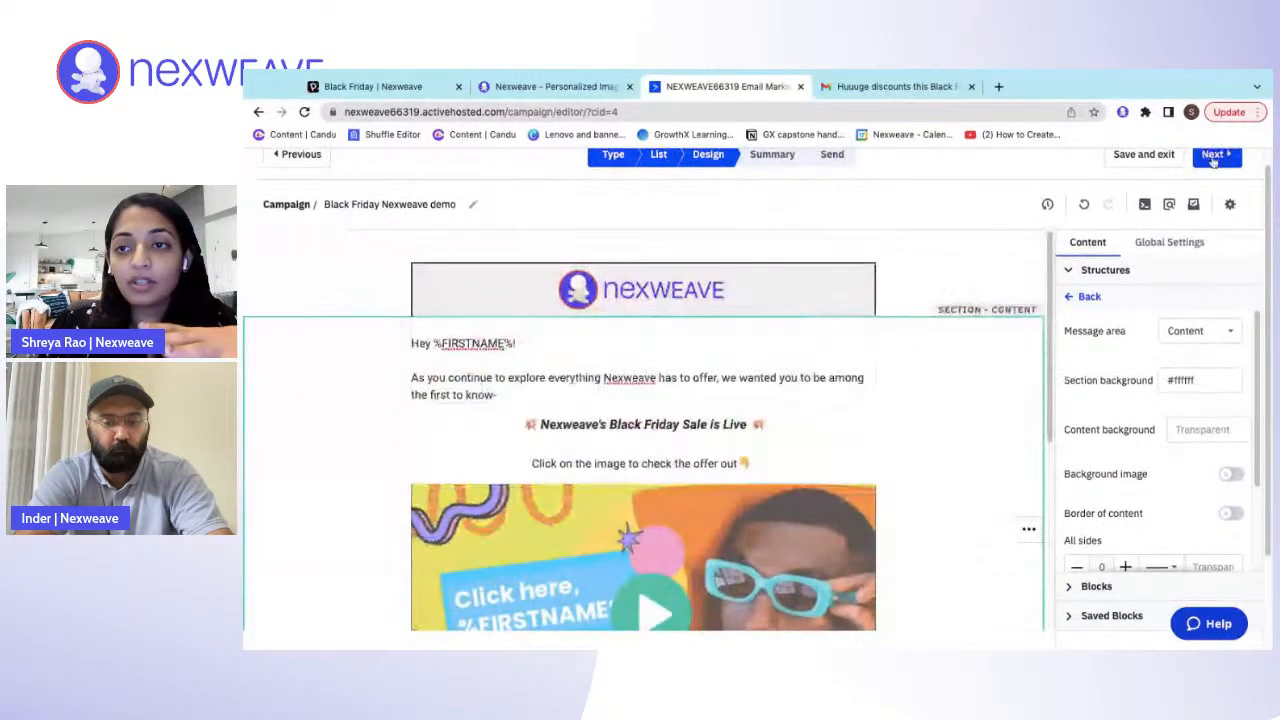
- Proceed to the campaign summary, review its settings down to the spam check, and send the Black Friday Nexweave demo campaign immediately
{"action": "left_click", "coordinate": [1213, 157]}
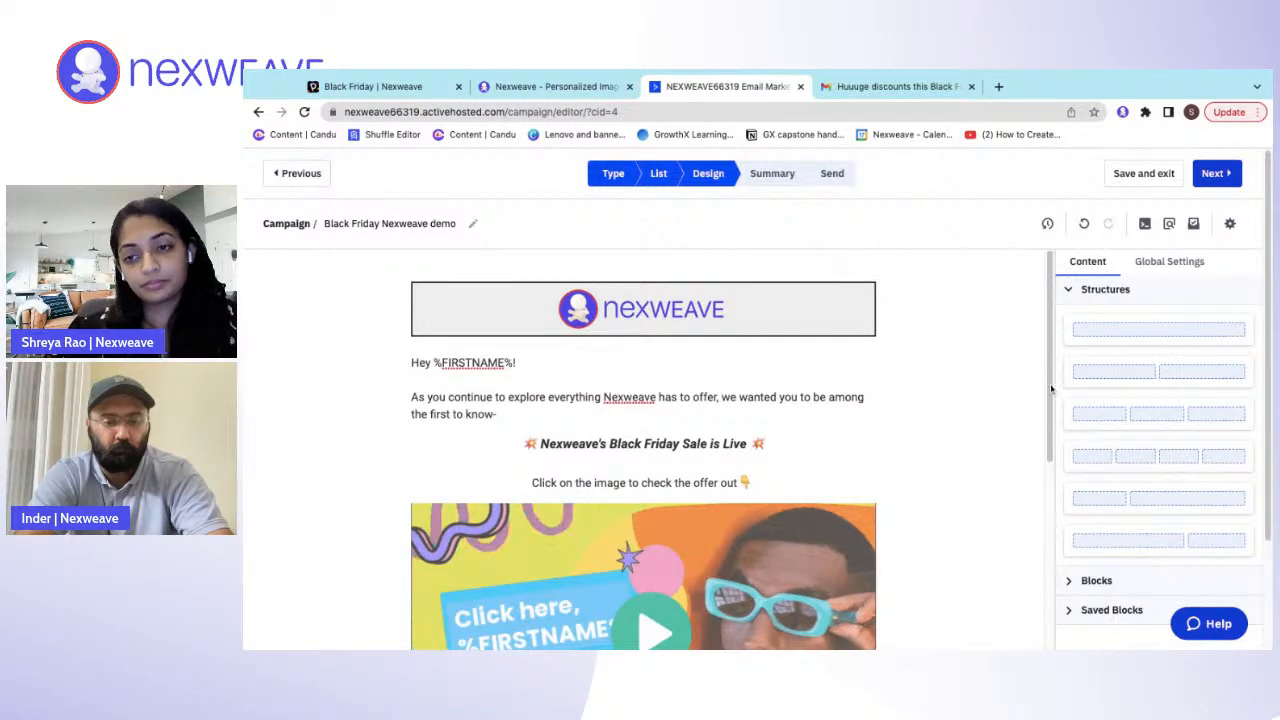
{"action": "scroll", "coordinate": [972, 505], "scroll_direction": "down", "scroll_amount": 4}
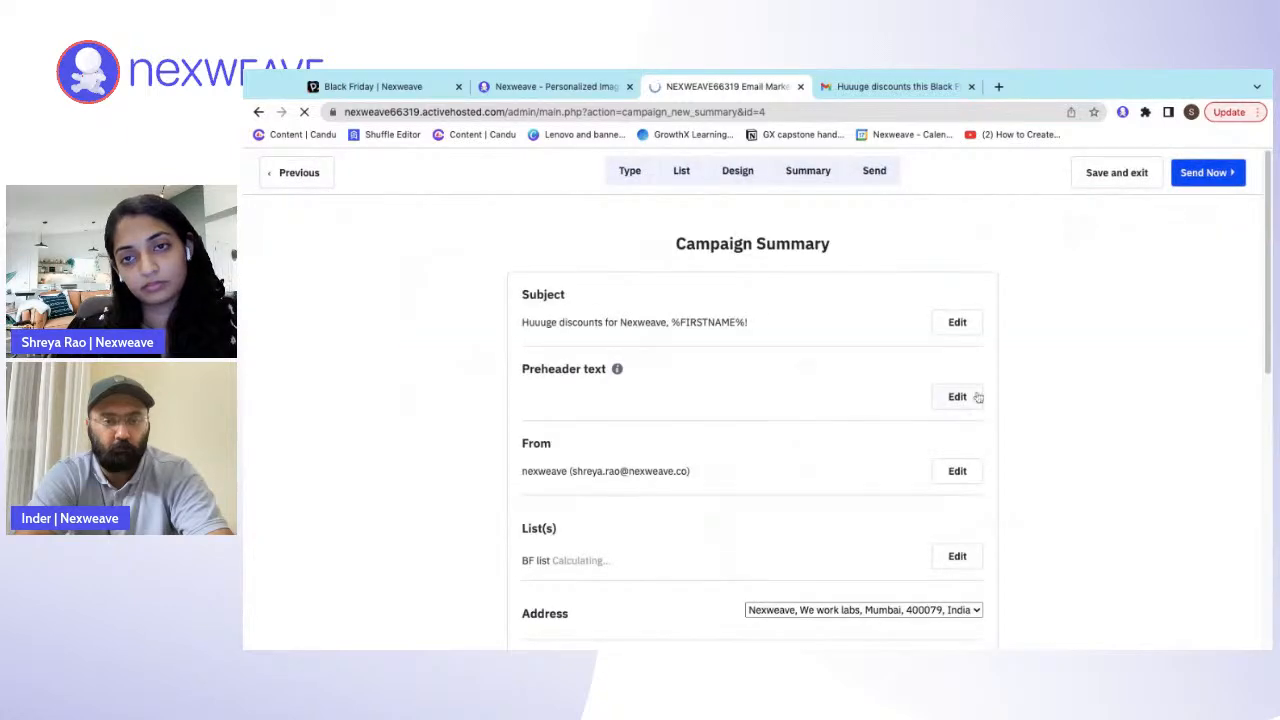
{"action": "scroll", "coordinate": [835, 368], "scroll_direction": "down", "scroll_amount": 2}
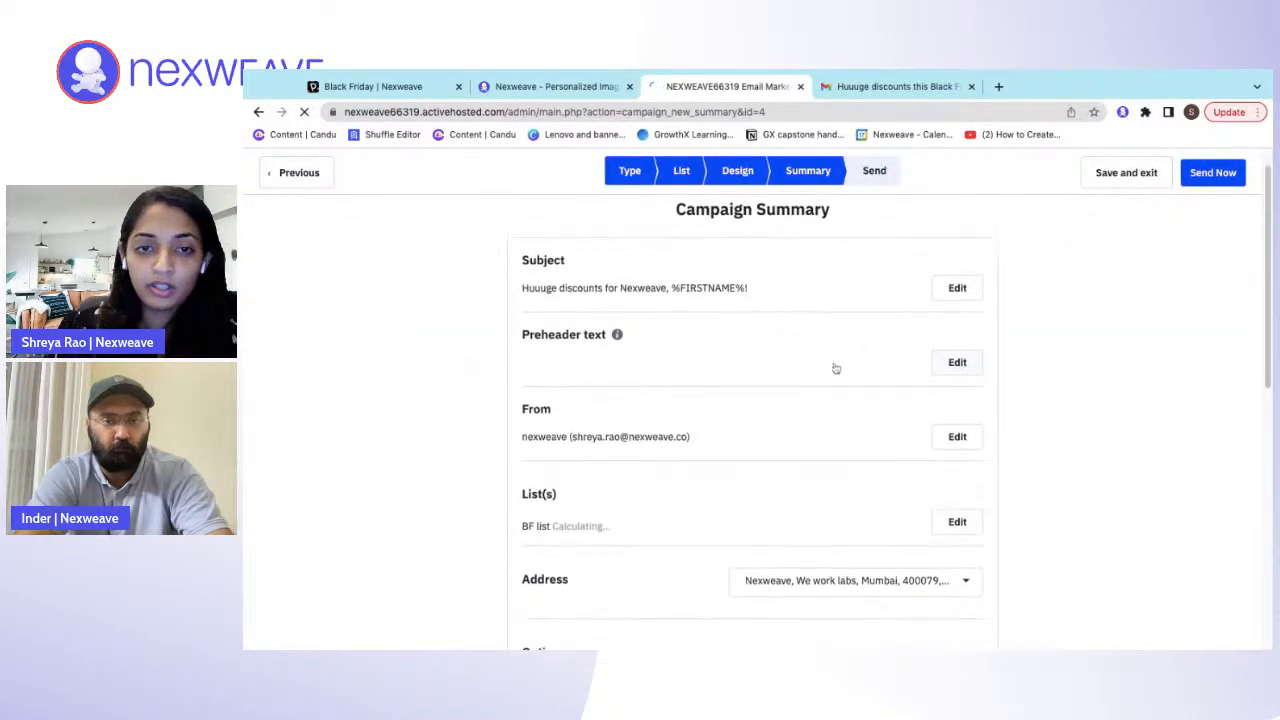
{"action": "scroll", "coordinate": [715, 263], "scroll_direction": "down", "scroll_amount": 1}
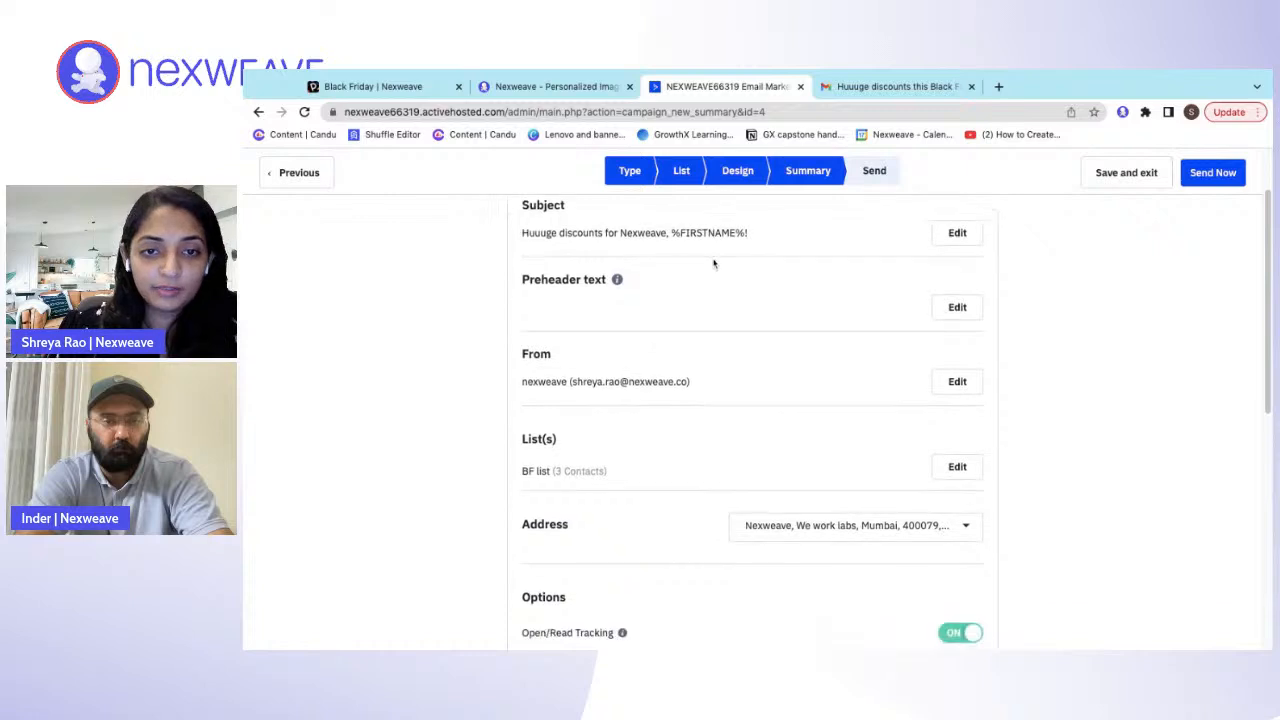
{"action": "scroll", "coordinate": [705, 378], "scroll_direction": "down", "scroll_amount": 5}
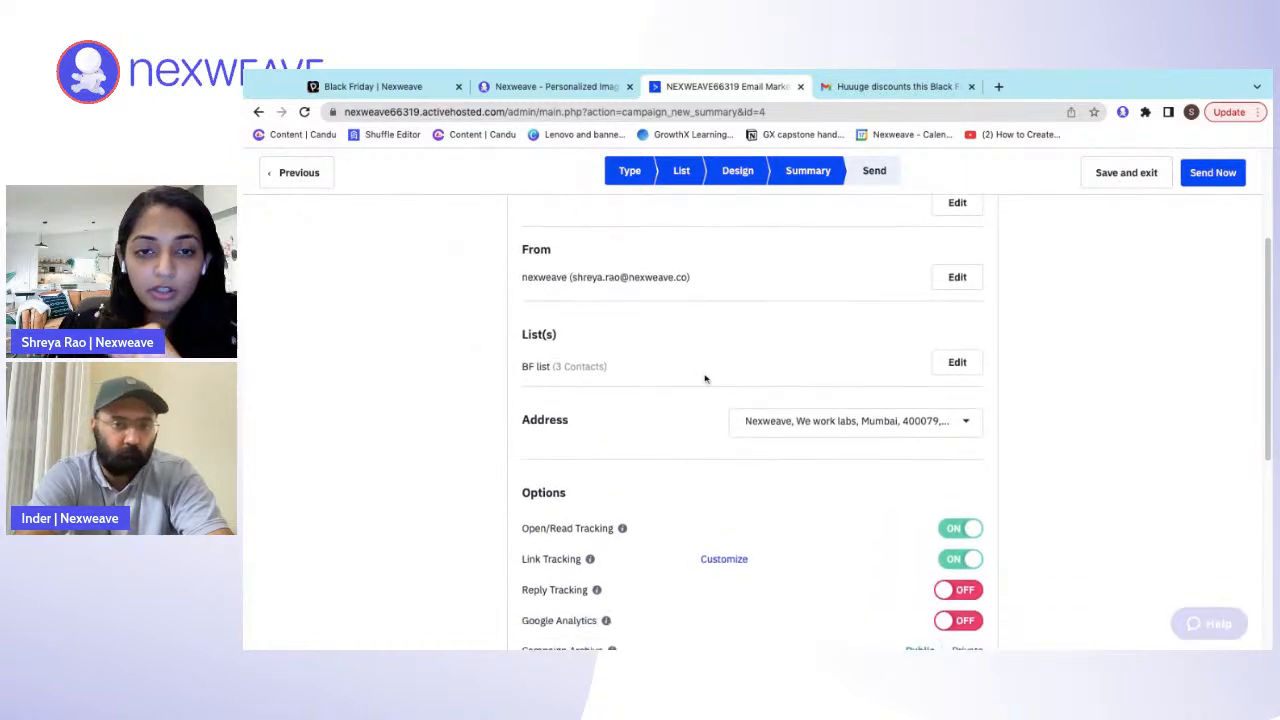
{"action": "scroll", "coordinate": [750, 420], "scroll_direction": "down", "scroll_amount": 12}
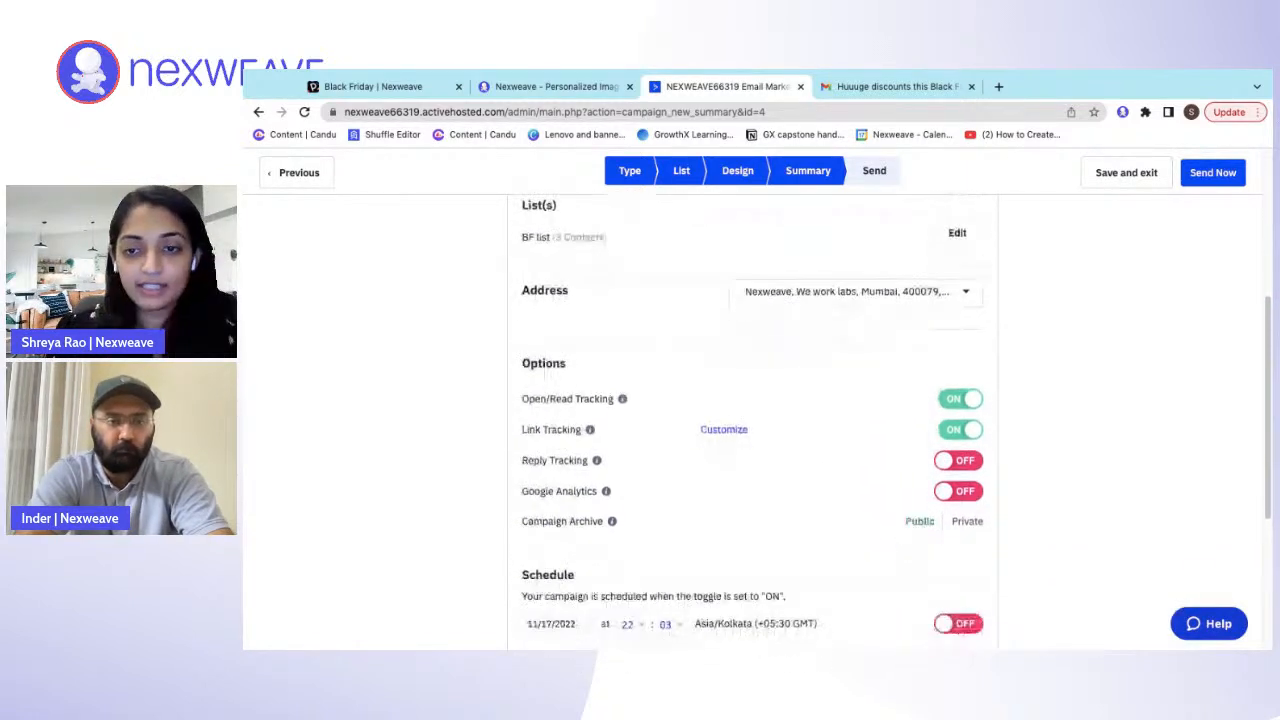
{"action": "left_click", "coordinate": [1201, 174]}
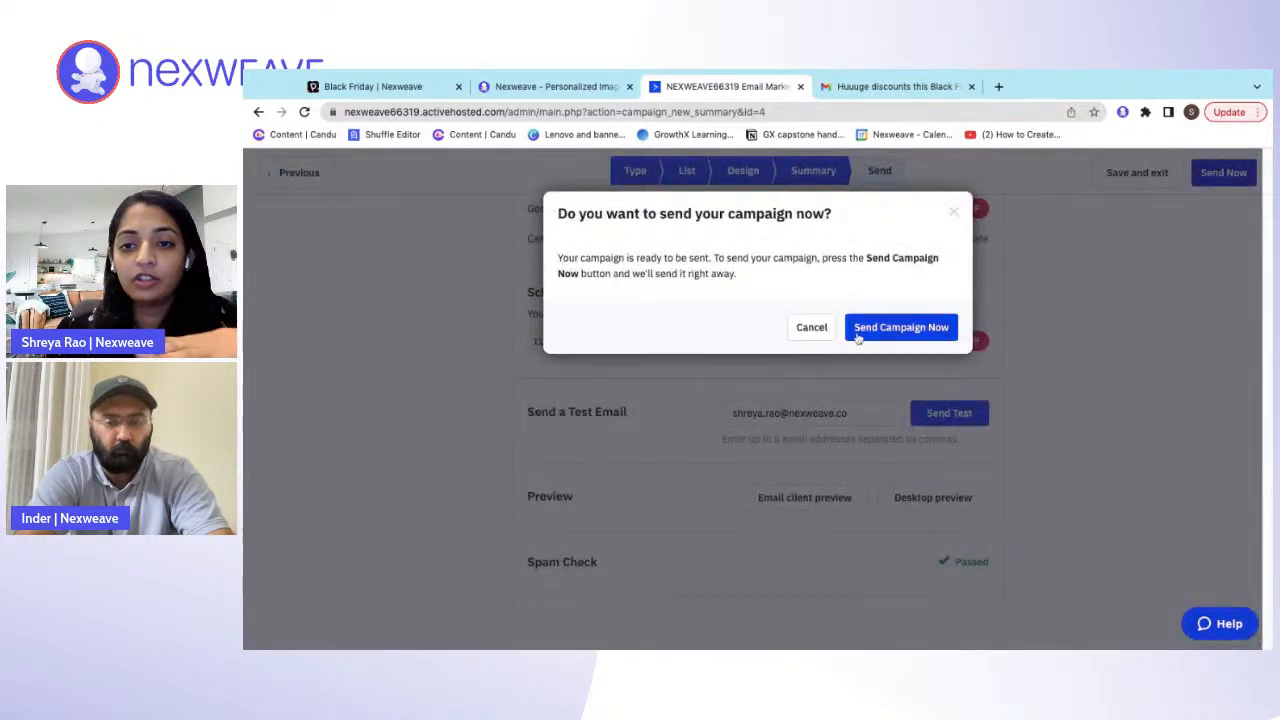
{"action": "left_click", "coordinate": [860, 334]}
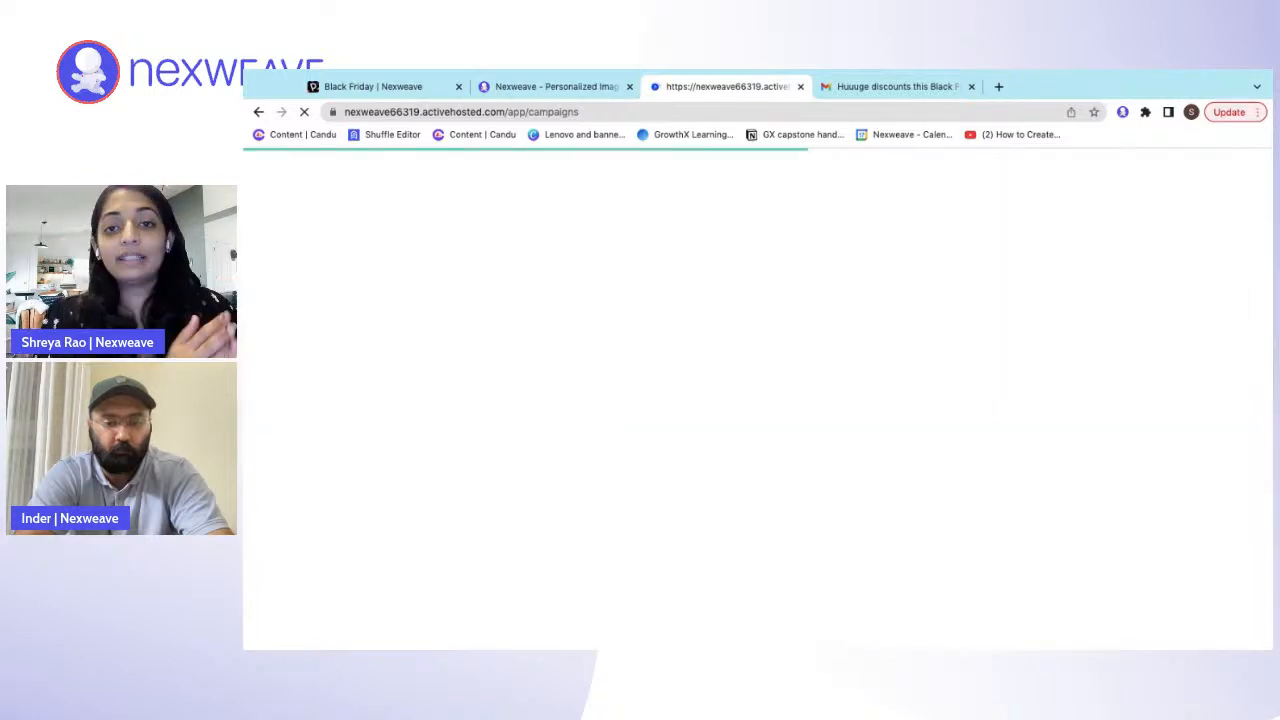
- Switch to Gmail and examine the received Black Friday email's personalized greeting, image and discount text
{"action": "left_click", "coordinate": [885, 88]}
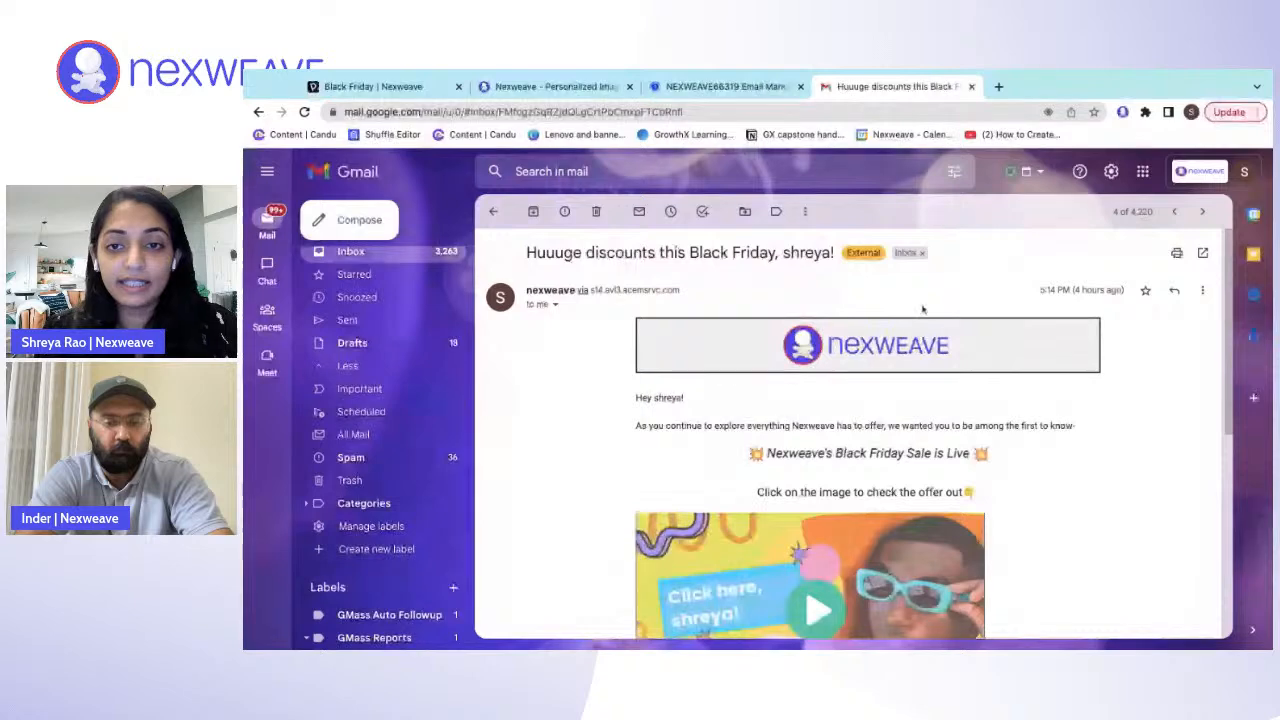
{"action": "scroll", "coordinate": [922, 309], "scroll_direction": "down", "scroll_amount": 1}
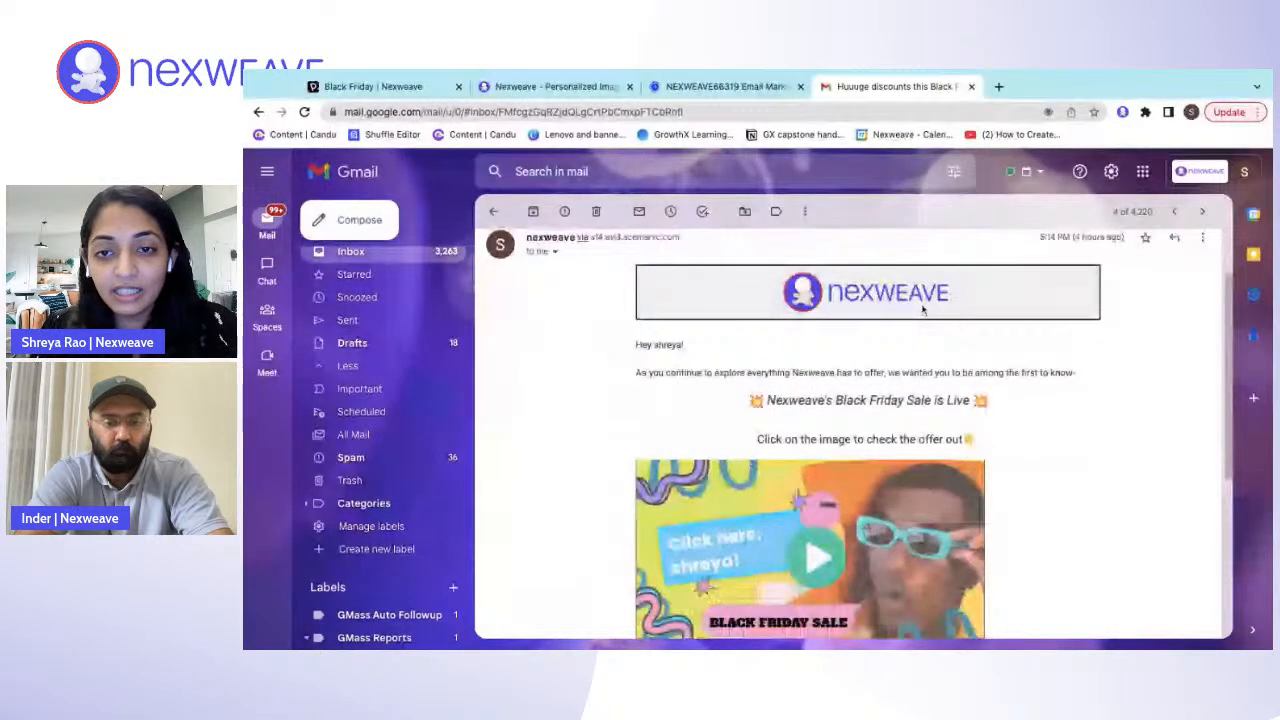
{"action": "scroll", "coordinate": [922, 309], "scroll_direction": "down", "scroll_amount": 3}
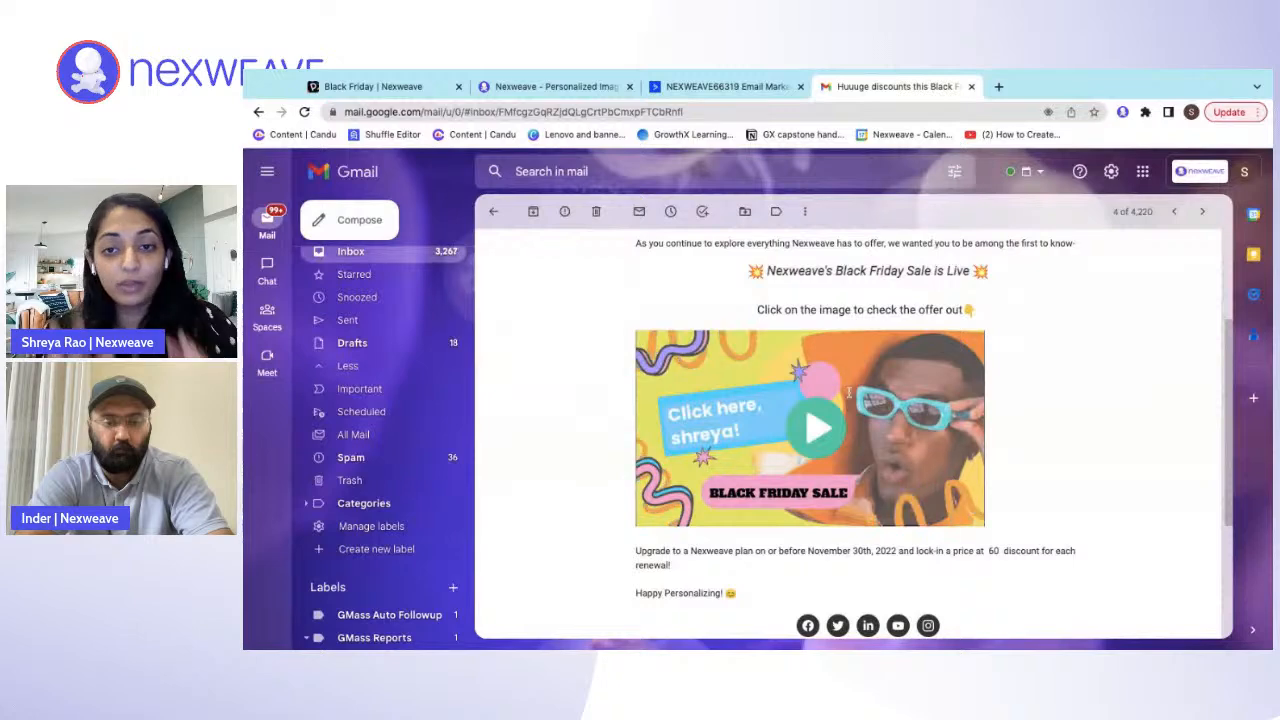
- Open the landing page linked from the email's image, review its personalized video and offer, and return to ActiveCampaign's campaign list
{"action": "left_click", "coordinate": [825, 440]}
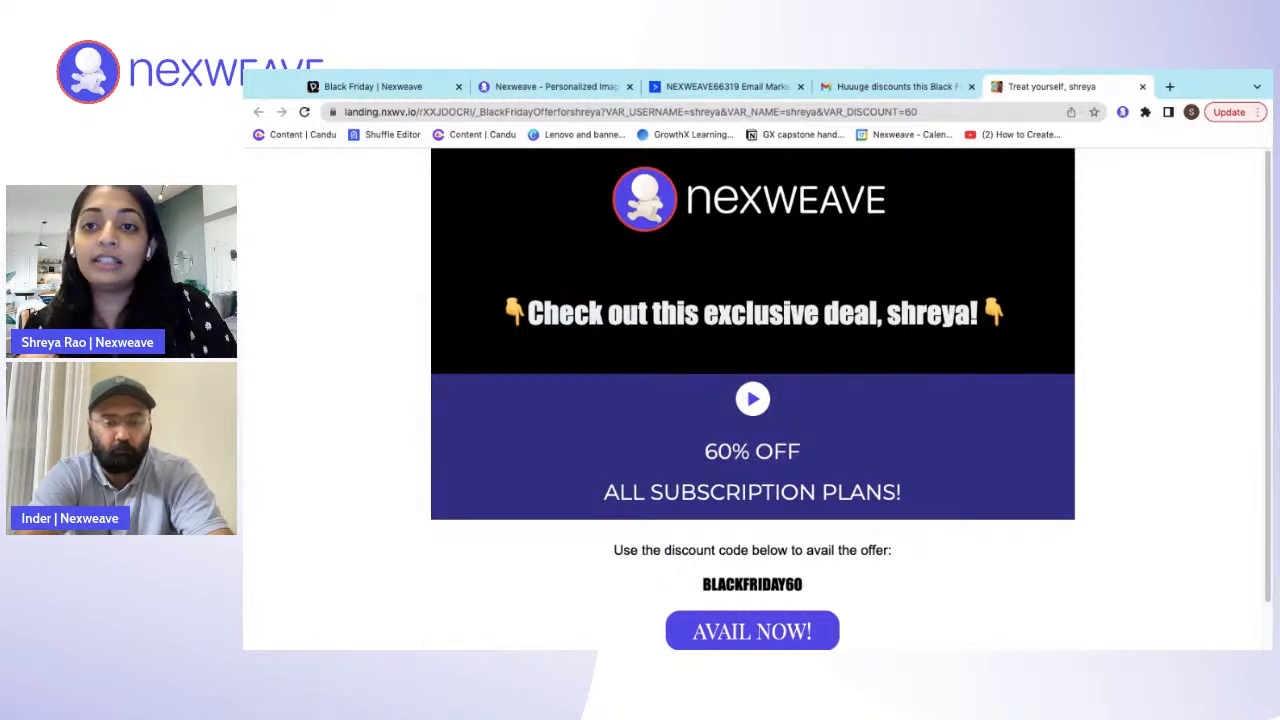
{"action": "scroll", "coordinate": [752, 400], "scroll_direction": "down", "scroll_amount": 1}
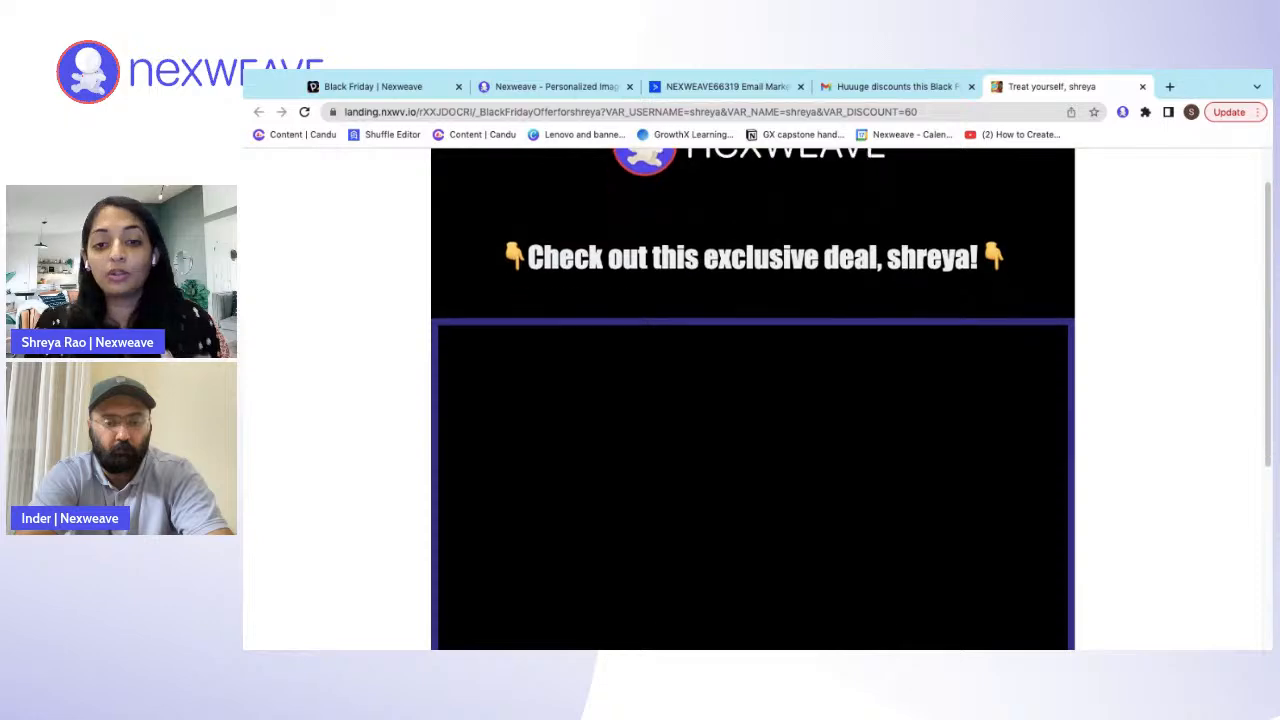
{"action": "scroll", "coordinate": [752, 400], "scroll_direction": "down", "scroll_amount": 2}
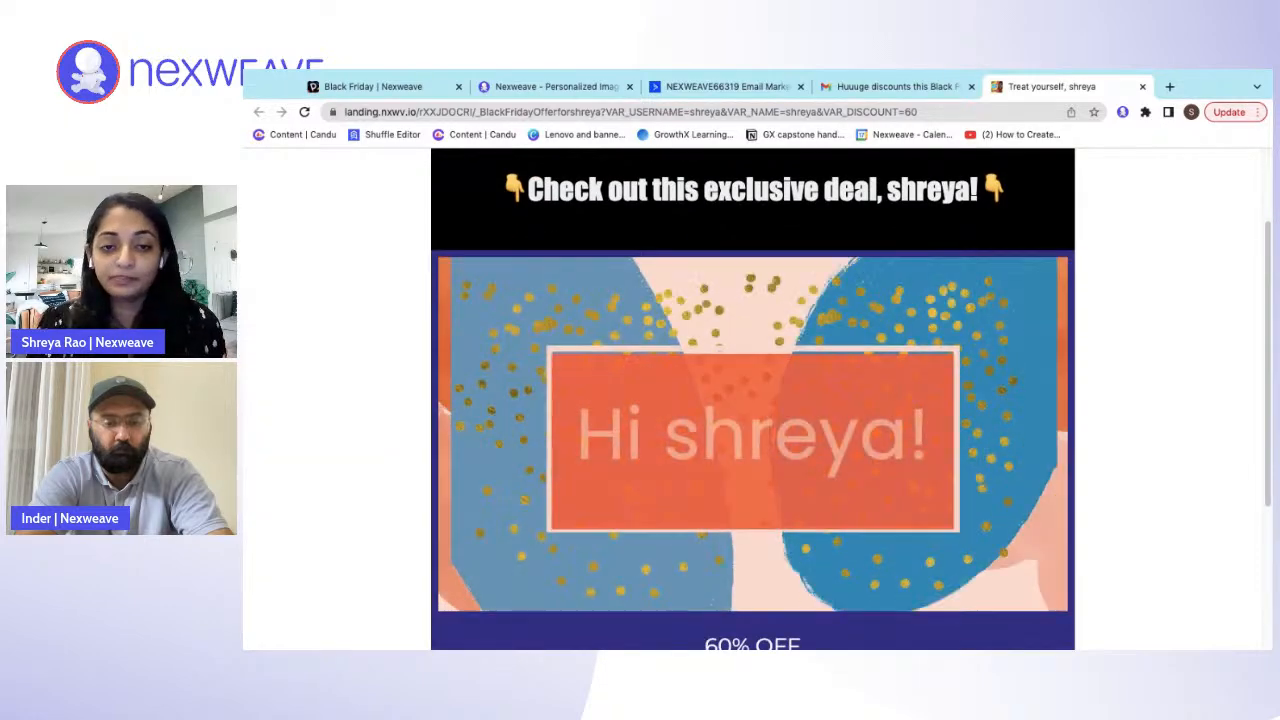
{"action": "scroll", "coordinate": [517, 574], "scroll_direction": "down", "scroll_amount": 1}
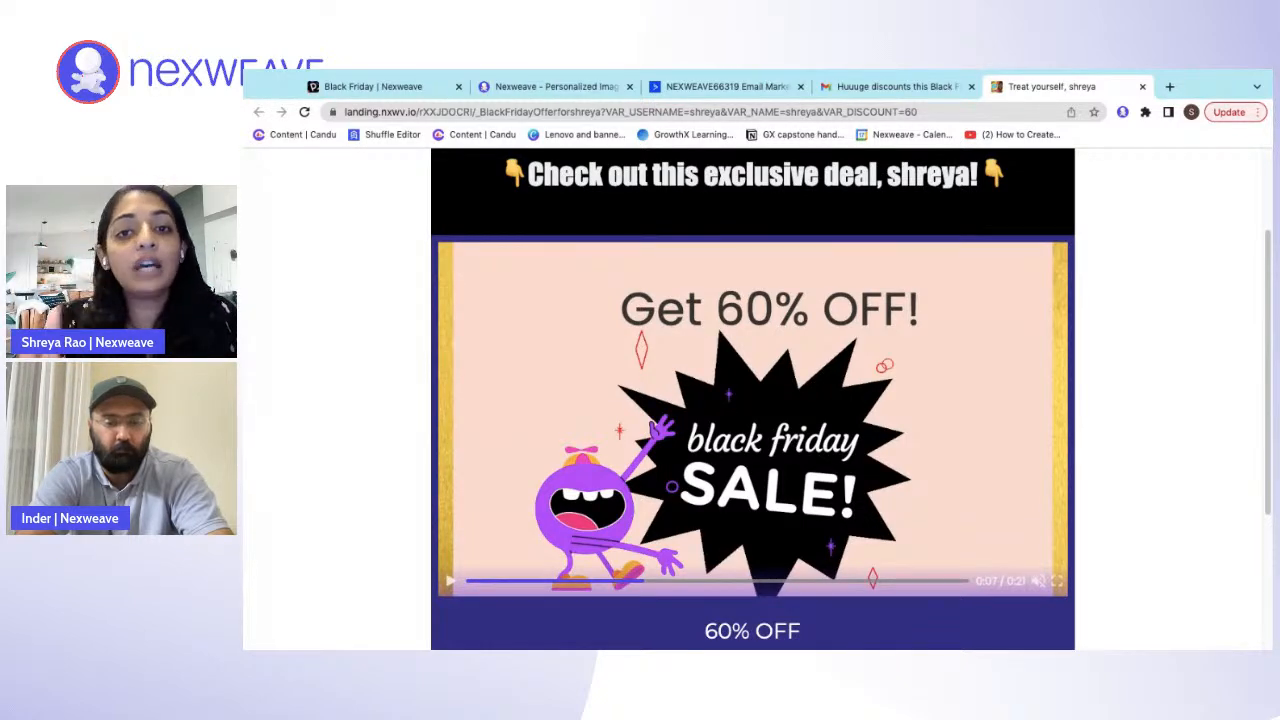
{"action": "left_click", "coordinate": [729, 92]}
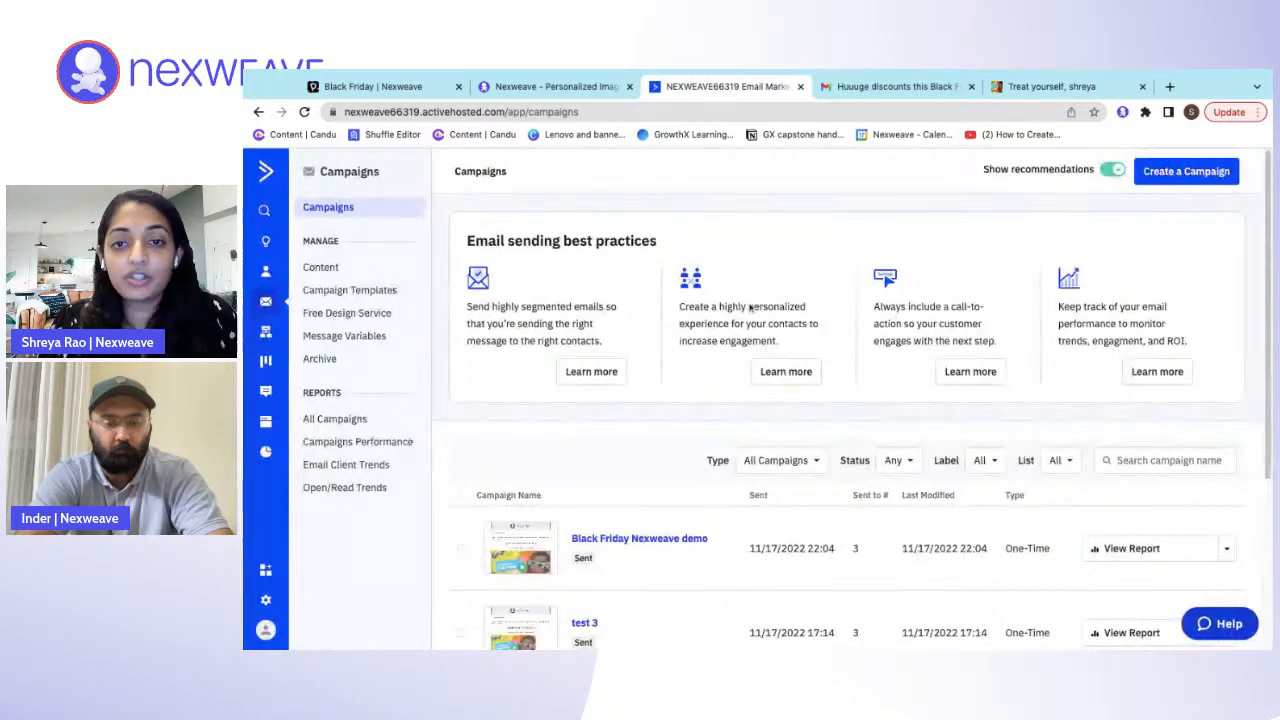